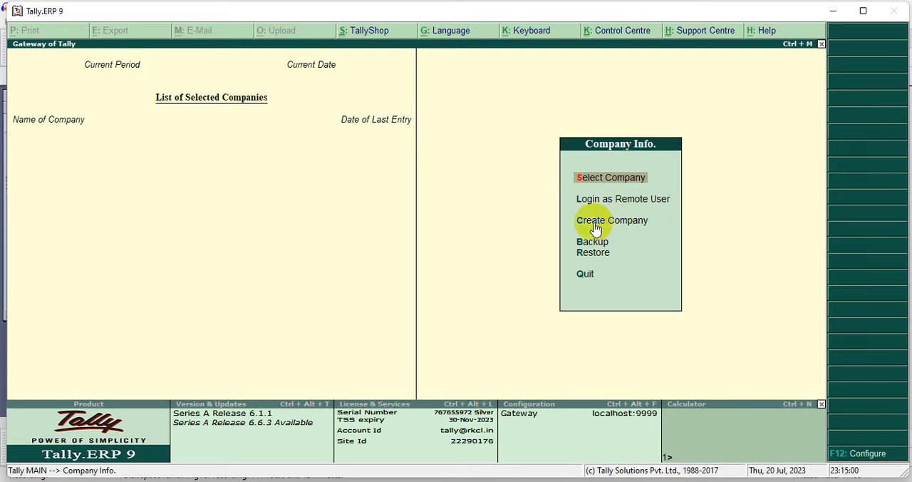
Start creating a new company named Ganpati Computers and keep the same mailing name
click(607, 225)
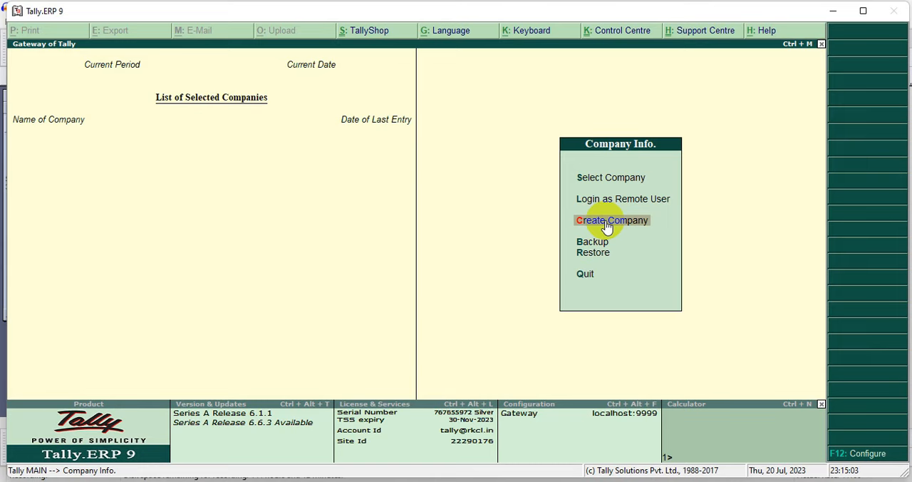
click(606, 225)
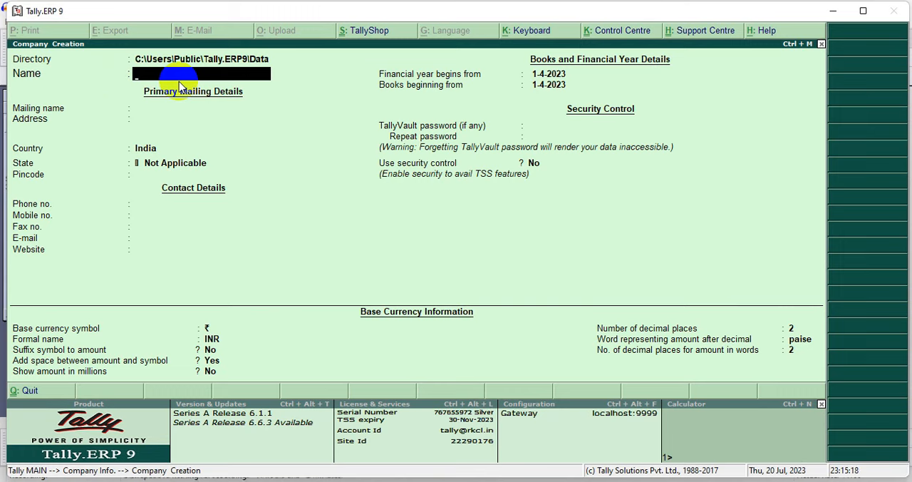
text(Ganpati Computers)
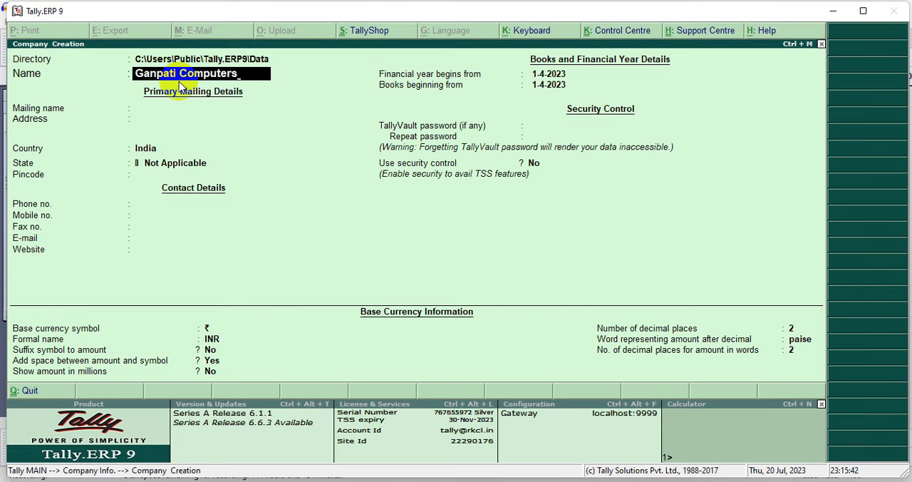
key(Return)
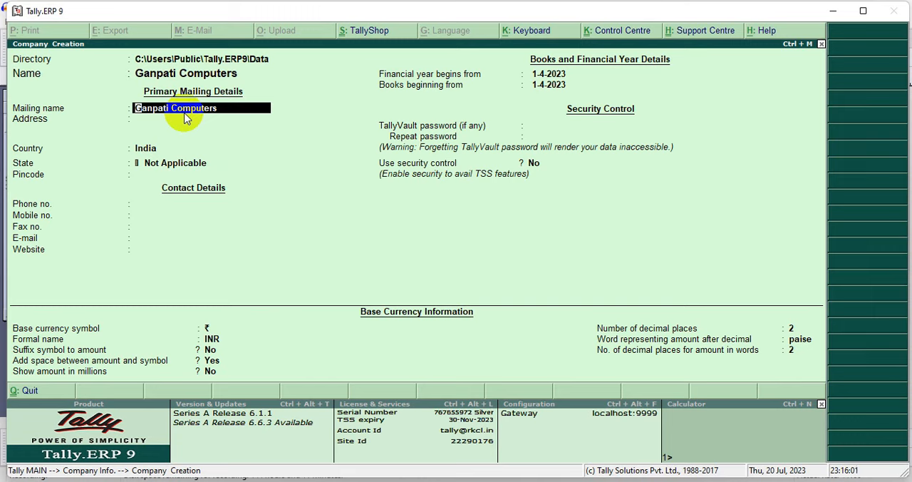
key(Return)
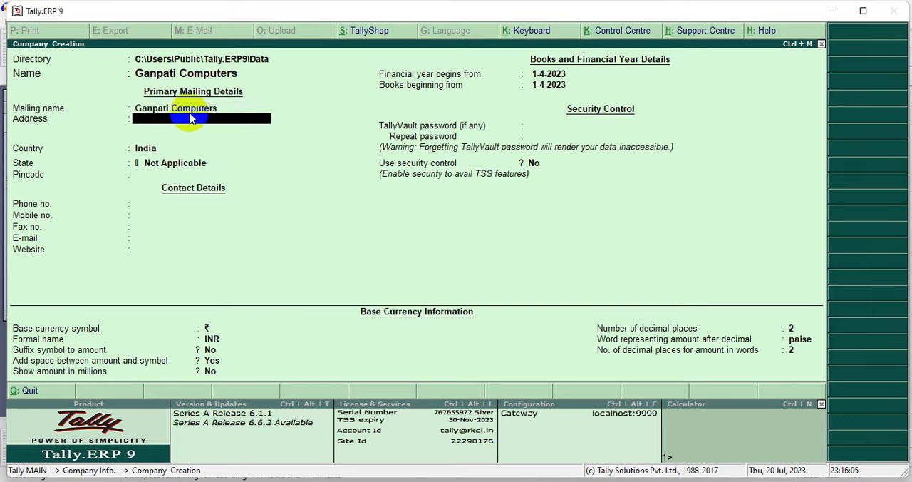
Enter the company's two-line mailing address
text(Main Market)
key(Return)
text(Jaipur)
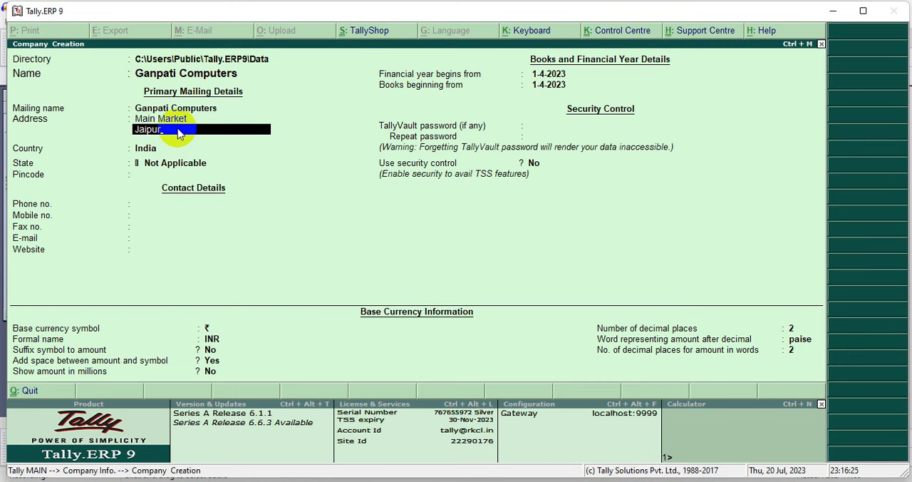
key(Return)
key(Return)
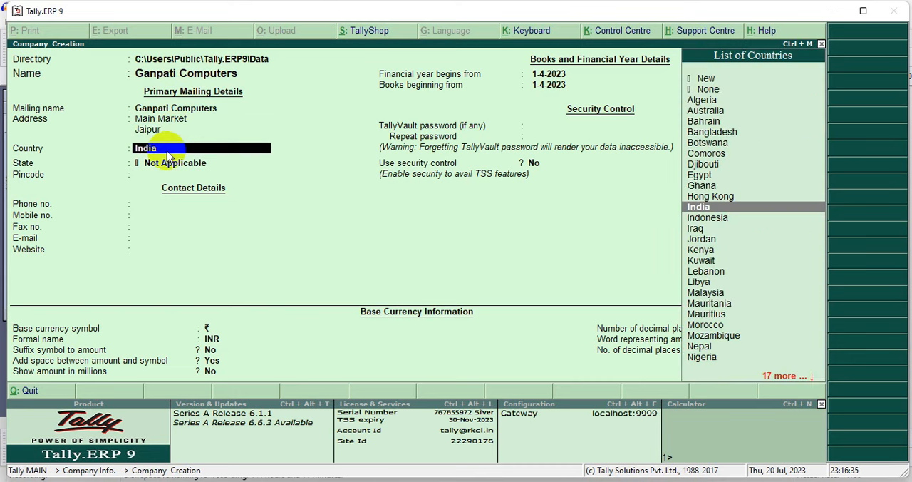
Keep India as the company's country and choose Rajasthan as the state
key(Return)
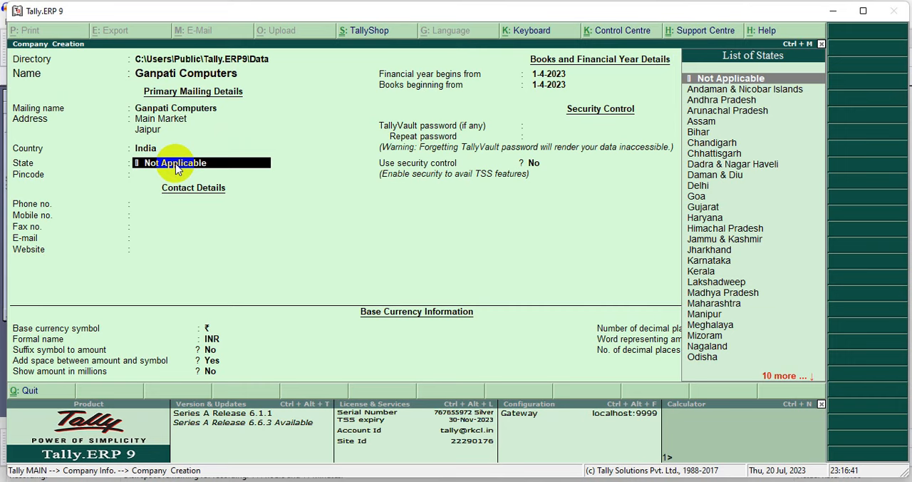
text(R)
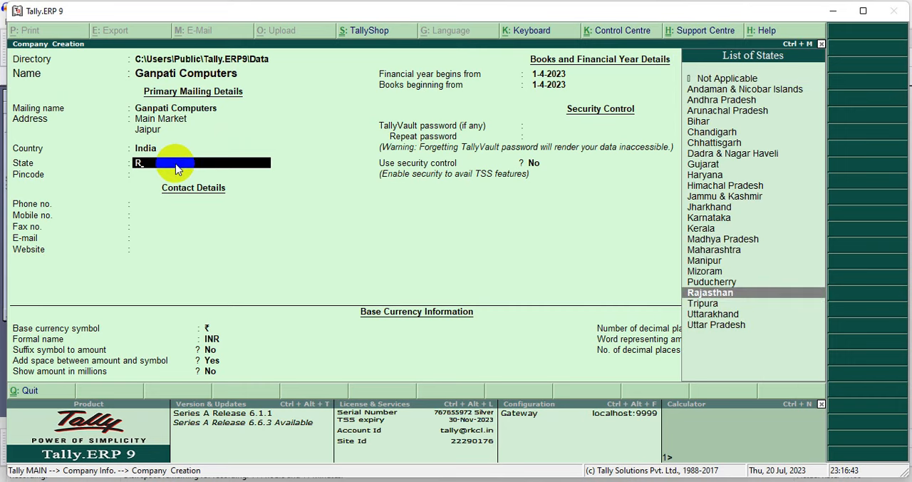
mouse_move(667, 291)
mouse_down()
mouse_move(634, 265)
mouse_move(474, 269)
mouse_up()
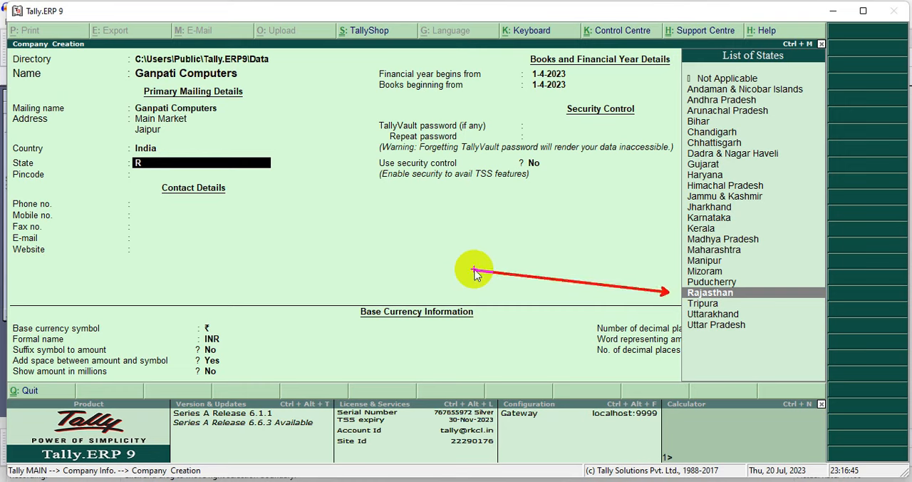
key(Return)
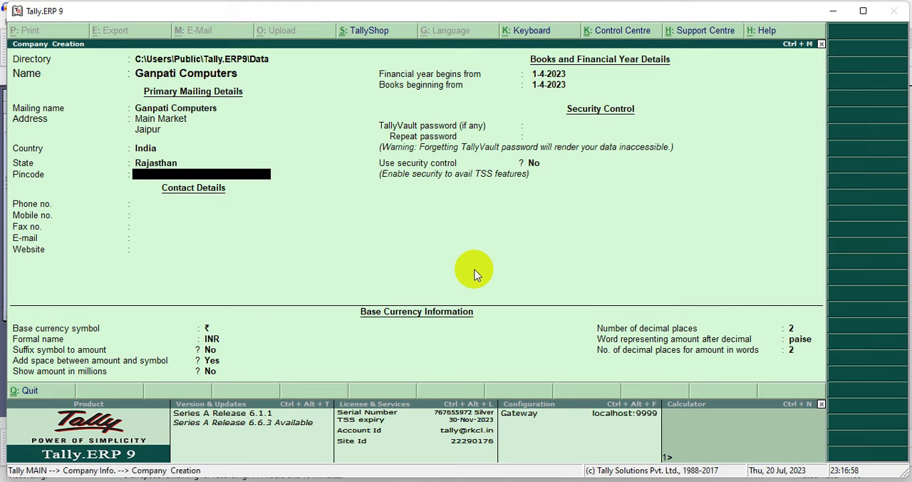
Enter the company's postal pincode and leave the phone, mobile, fax, e-mail and website fields blank
text(3111111)
key(Return)
key(Return)
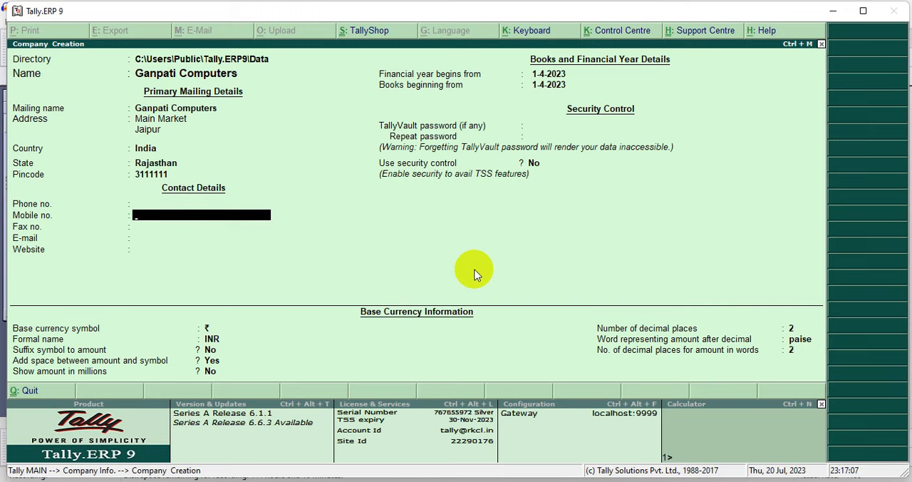
key(Return)
key(Return)
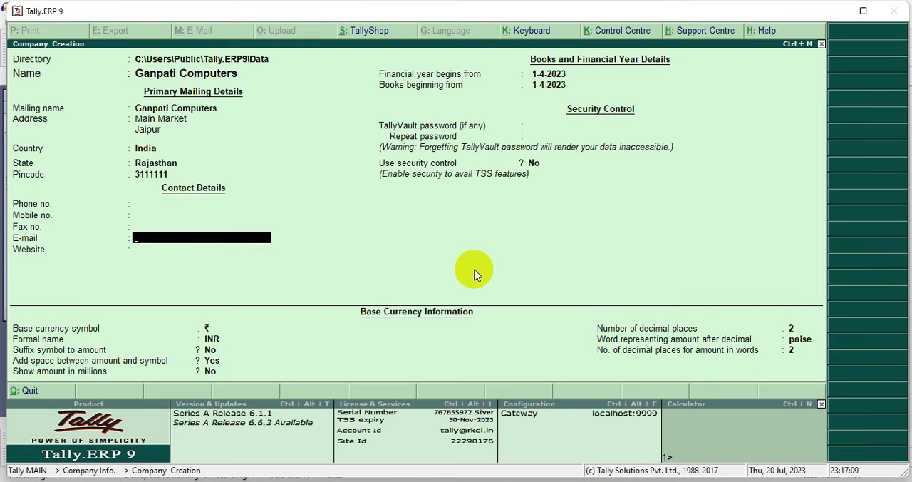
key(Return)
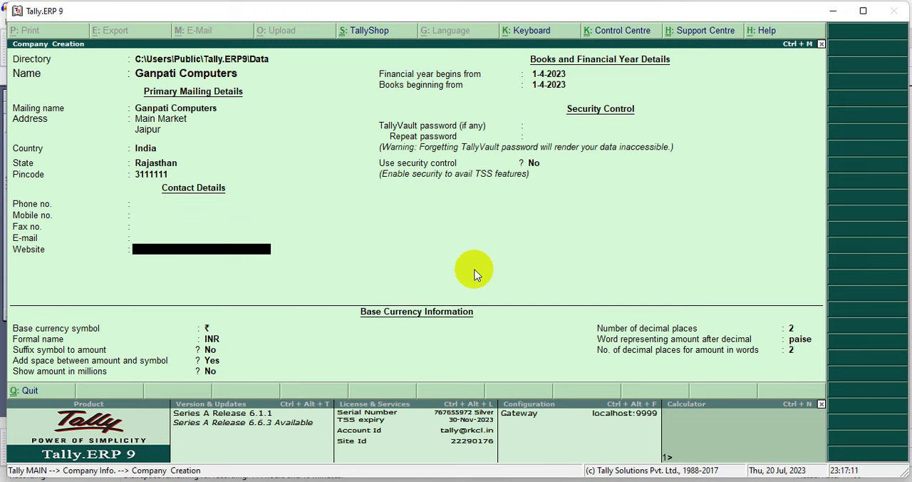
key(Return)
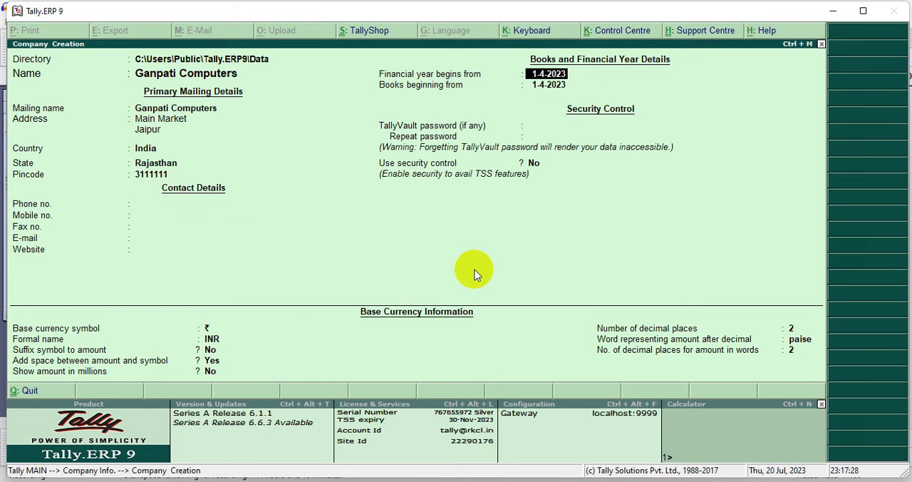
Keep the default financial year, security and base currency settings and save the new company
key(Return)
key(Return)
key(Return)
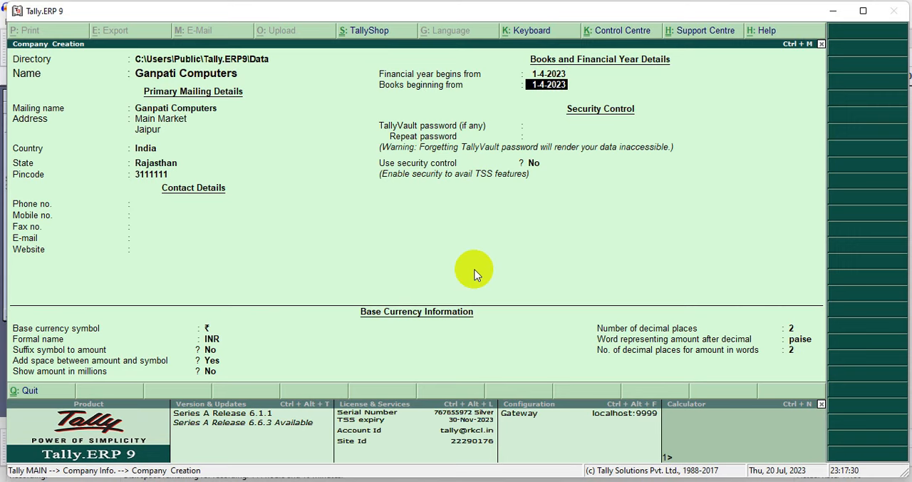
key(Return)
key(Return)
key(Return)
key(Return)
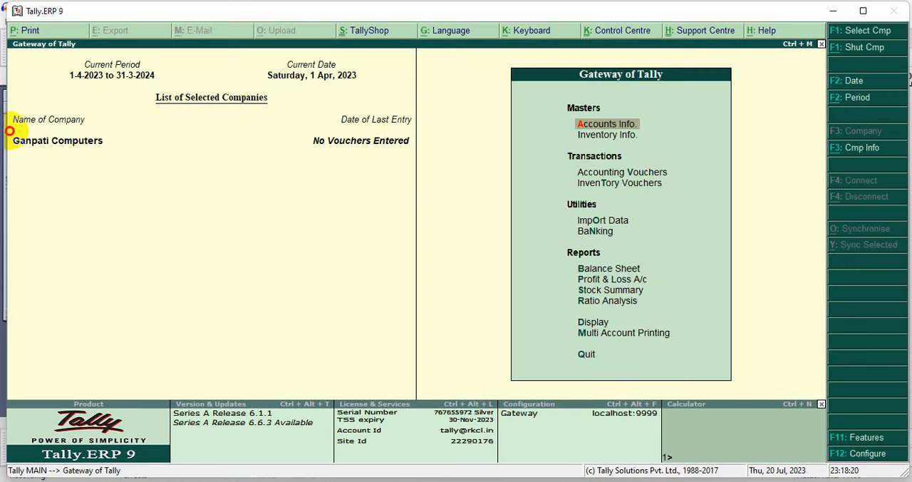
mouse_move(9, 131)
mouse_down()
mouse_move(80, 159)
mouse_move(416, 156)
mouse_up()
drag(294, 106, 422, 162)
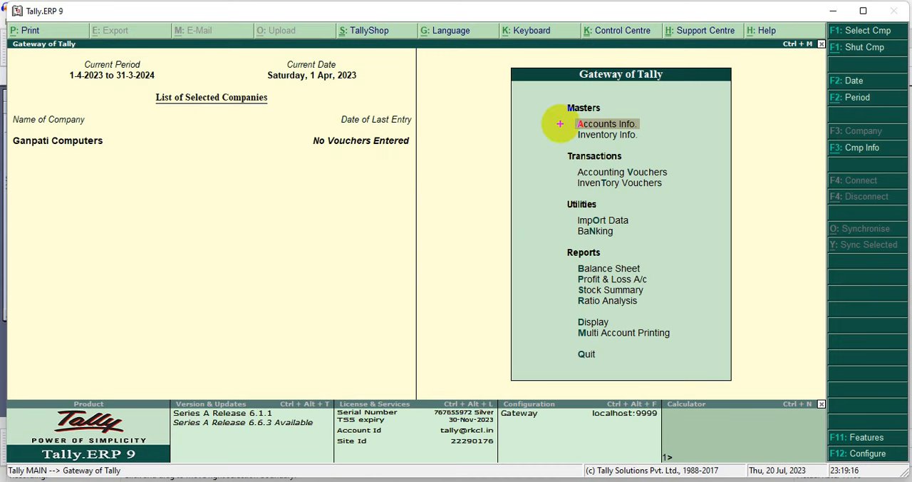
Go to the Ledgers section of the company's Accounts Info masters
mouse_move(554, 110)
mouse_down()
mouse_move(610, 135)
mouse_move(659, 134)
mouse_up()
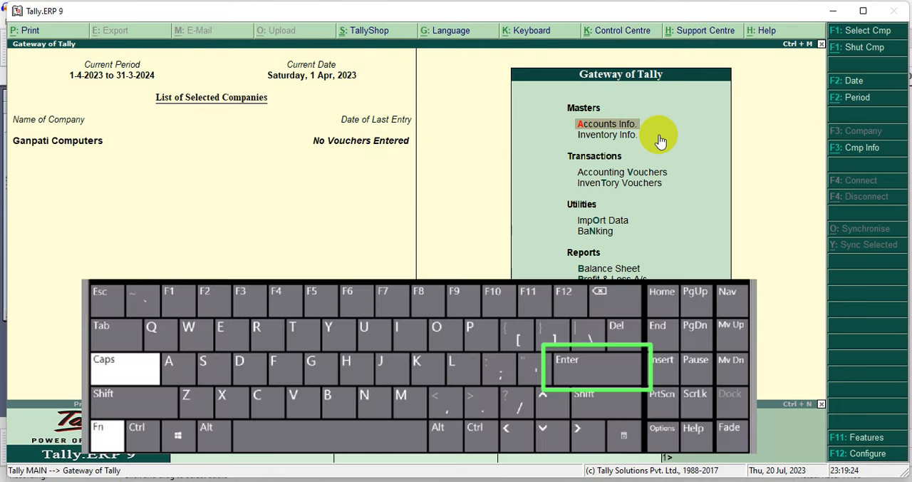
key(Return)
key(Down)
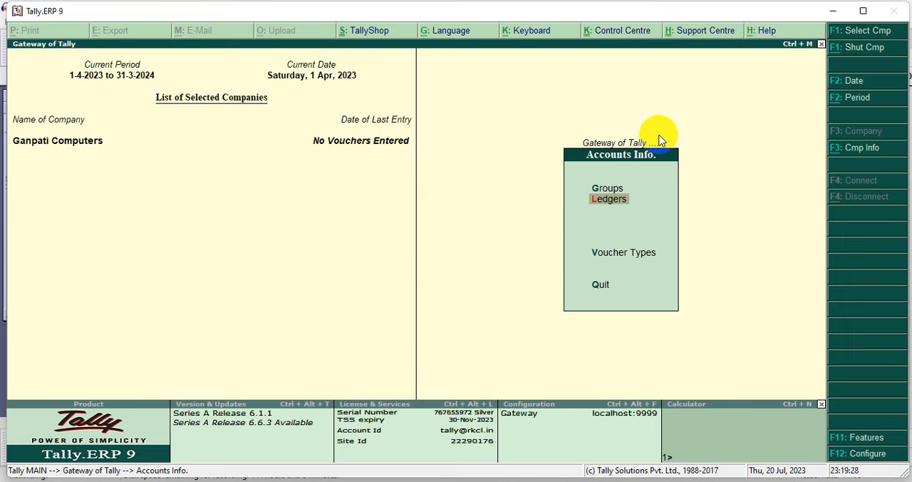
drag(568, 190, 650, 209)
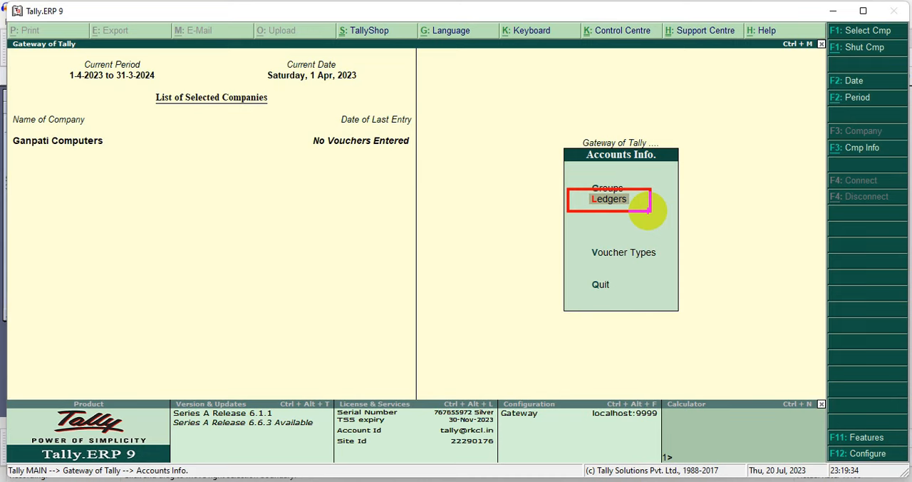
key(Escape)
key(Return)
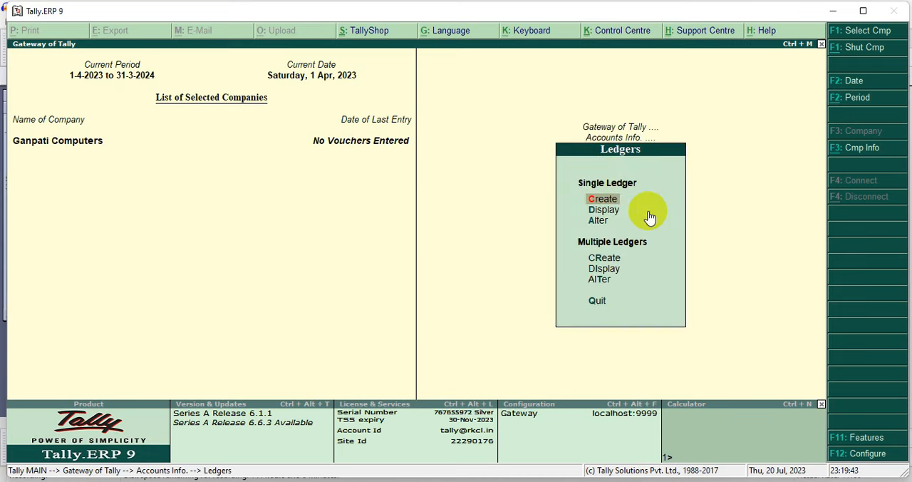
Display the list of the company's existing single ledgers
key(Down)
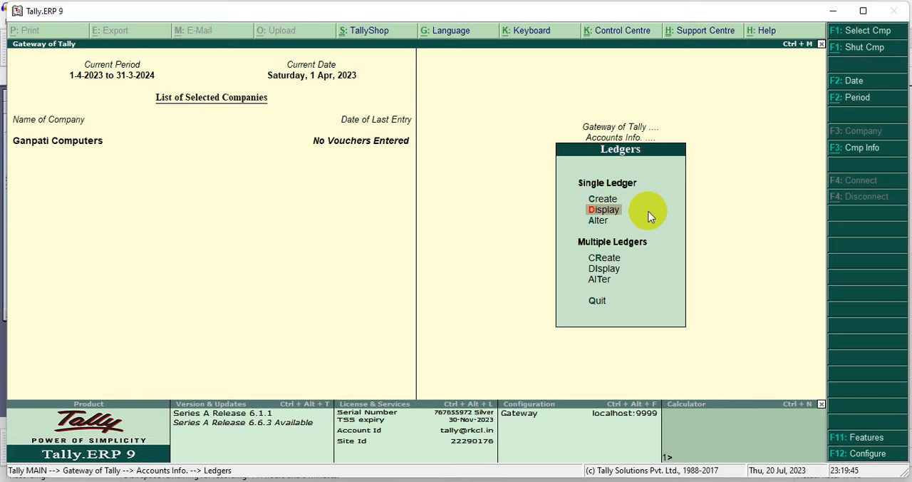
key(Return)
mouse_move(330, 112)
mouse_down()
mouse_move(417, 146)
mouse_move(504, 151)
mouse_up()
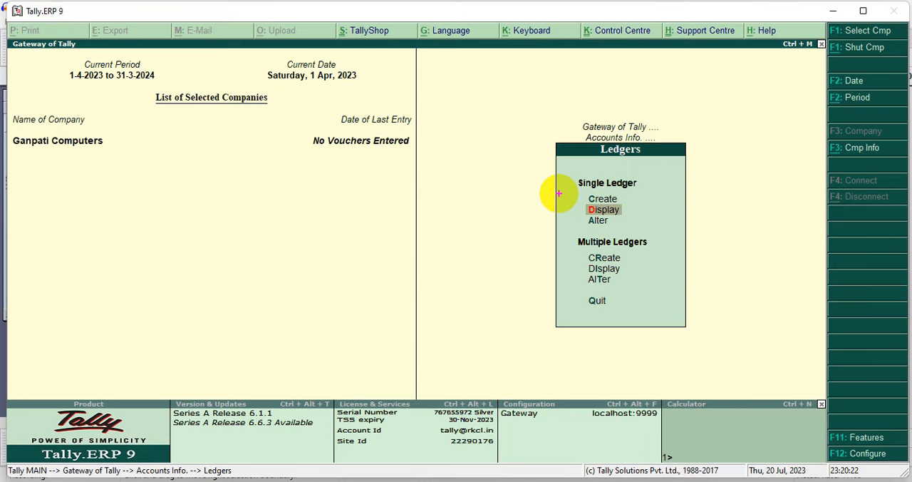
Start creating a single ledger named Capital and leave its alias blank
drag(571, 191, 639, 206)
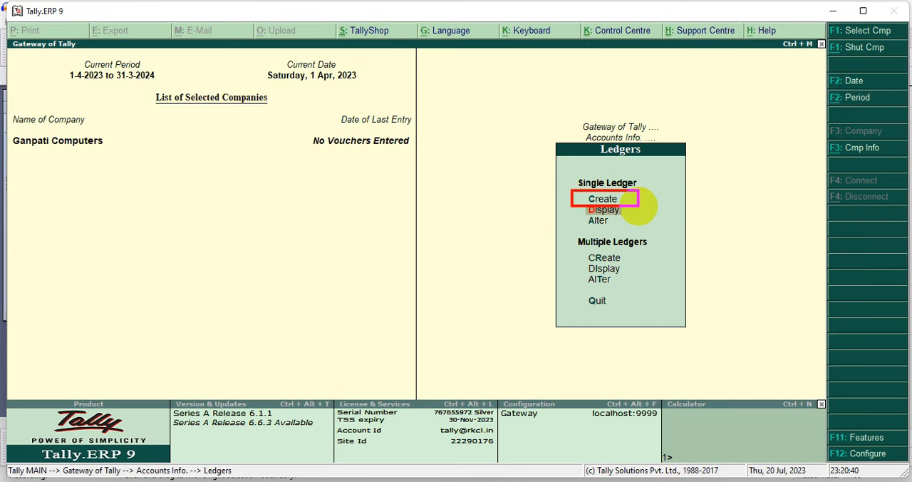
key(Escape)
key(Up)
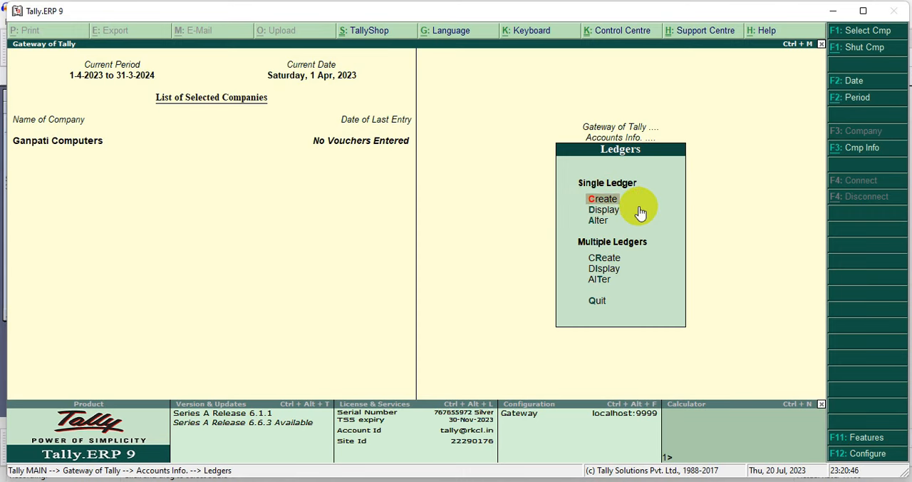
key(Return)
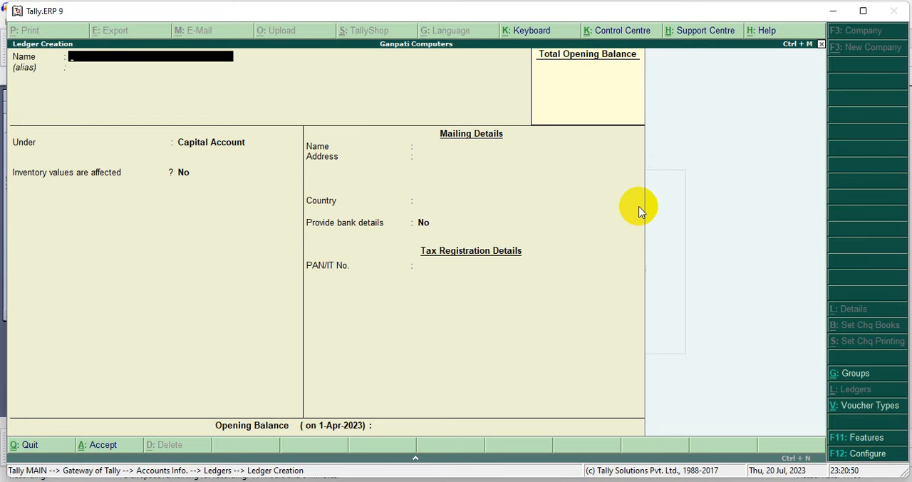
text(Capital)
key(Return)
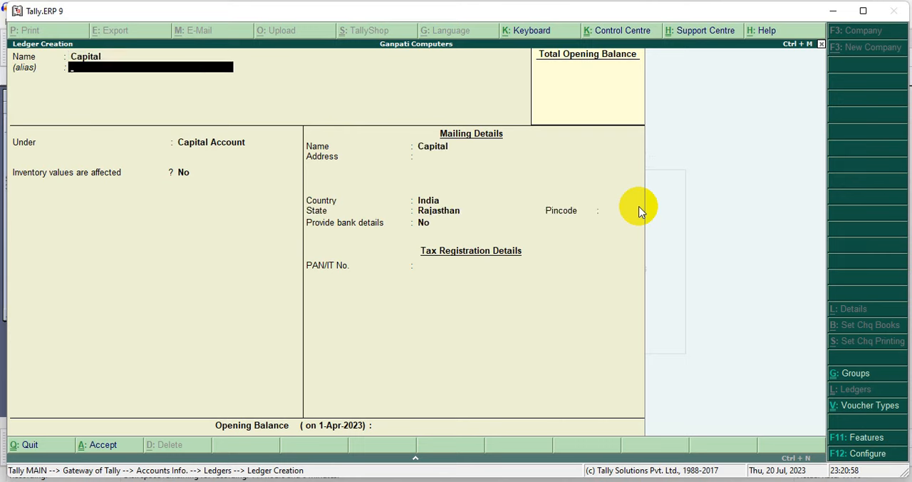
key(Return)
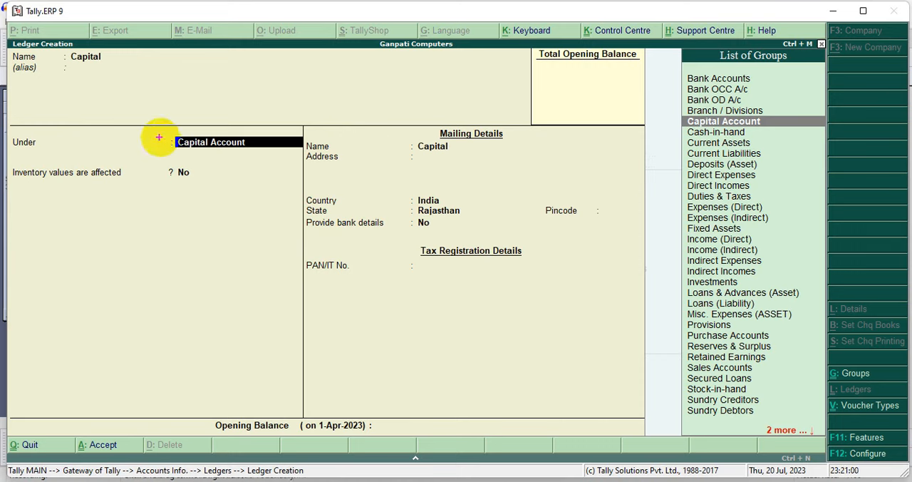
Place the Capital ledger under the Capital Account group, keep its remaining defaults, and save it
mouse_move(156, 129)
mouse_down()
mouse_move(236, 156)
mouse_move(317, 159)
mouse_up()
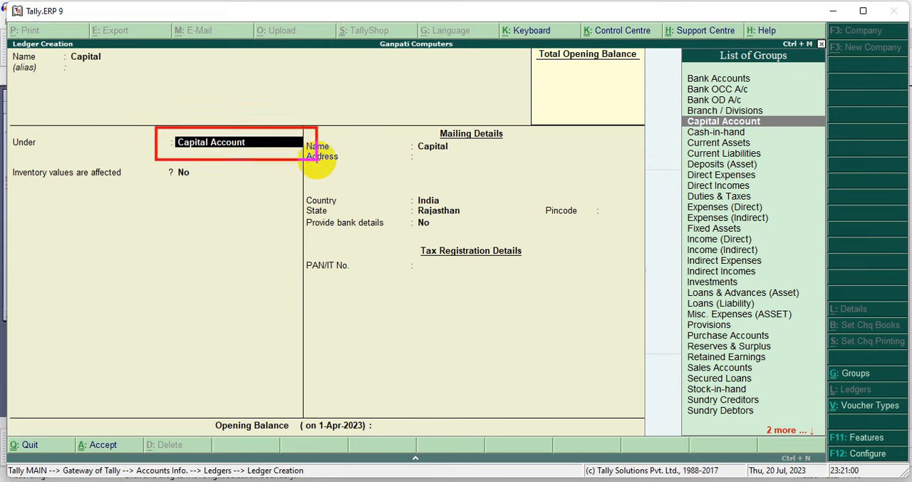
mouse_move(671, 60)
mouse_down()
mouse_move(791, 260)
mouse_move(808, 425)
mouse_up()
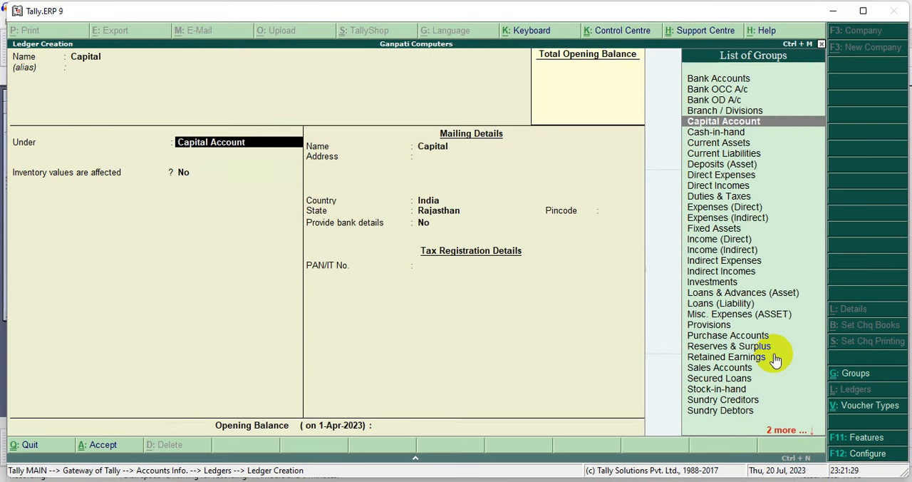
key(Return)
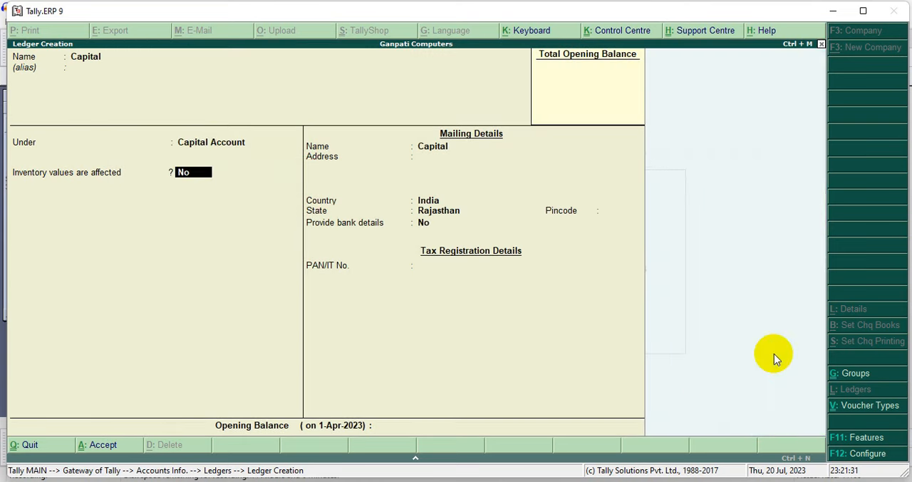
key(Return)
key(Return)
key(Return)
key(Return)
key(Return)
key(Return)
key(Return)
key(Return)
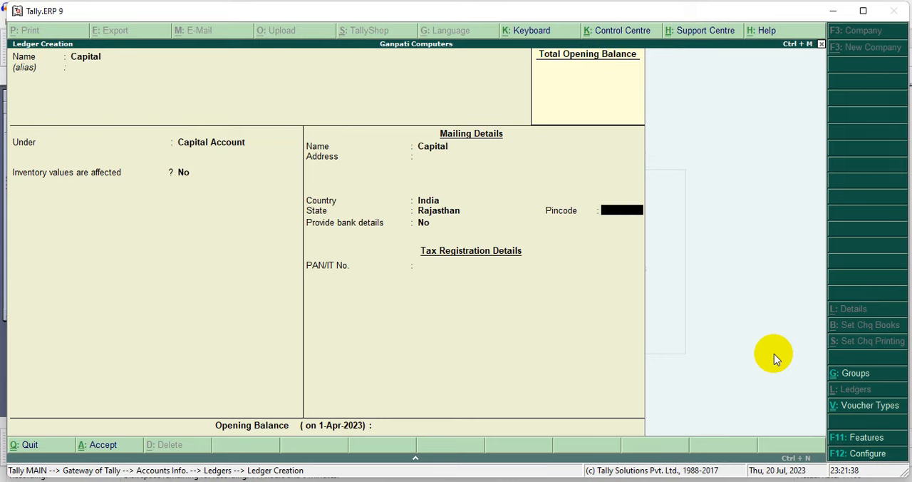
key(Return)
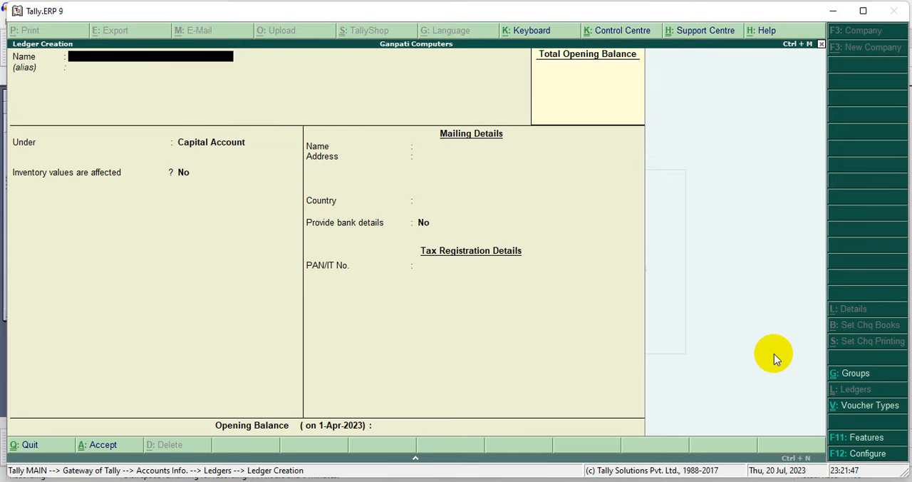
Create a ledger named Purchase without an alias under the Purchase Accounts group, keep its remaining defaults, and save it
text(Purchase)
key(Return)
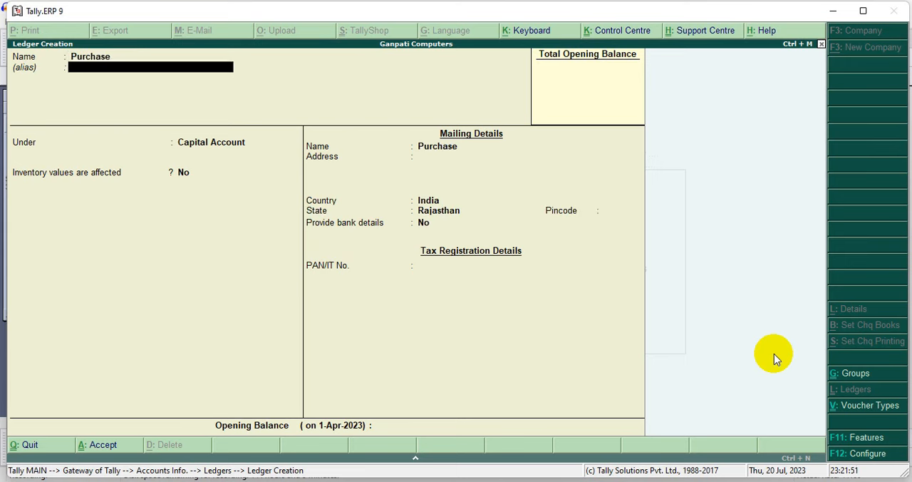
key(Return)
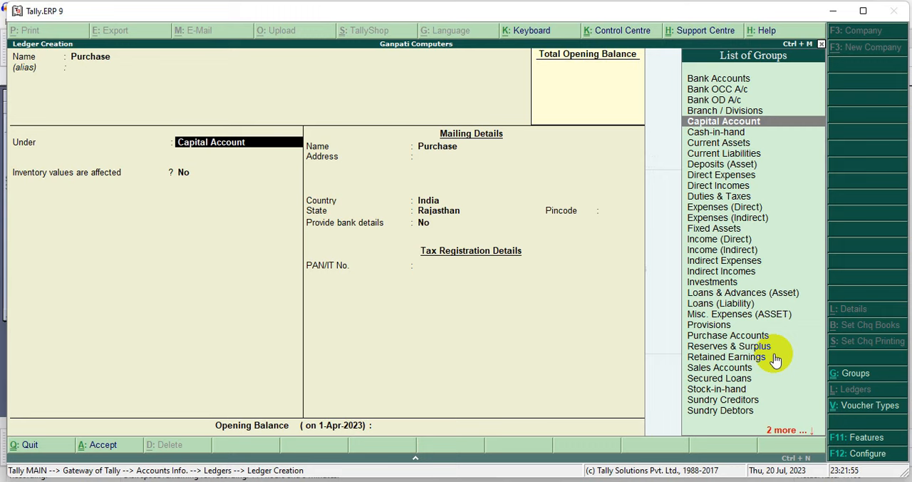
key(Down)
key(Down)
key(Down)
key(Down)
key(Down)
key(Down)
key(Down)
key(Down)
key(Down)
key(Down)
key(Down)
key(Down)
key(Down)
key(Down)
key(Down)
key(Down)
key(Down)
key(Down)
key(Down)
key(Down)
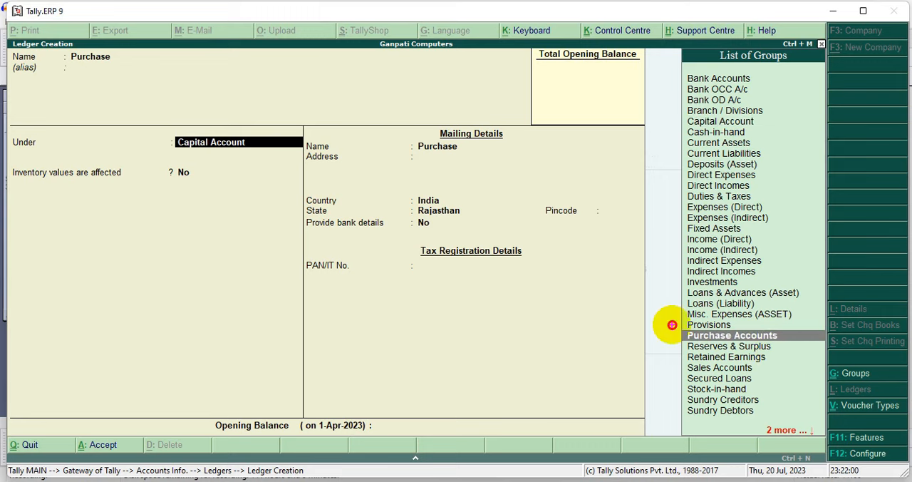
mouse_move(670, 326)
mouse_down()
mouse_move(687, 336)
mouse_move(820, 348)
mouse_up()
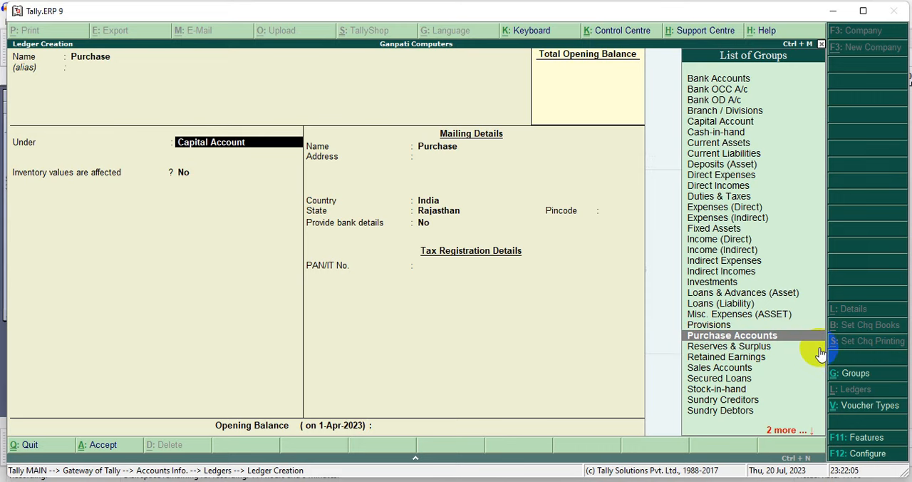
key(Return)
key(Return)
key(Return)
key(Return)
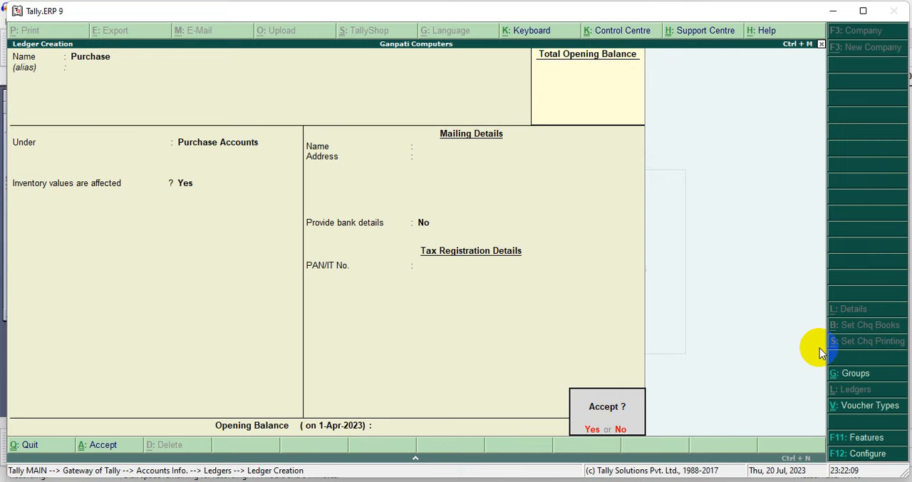
key(Return)
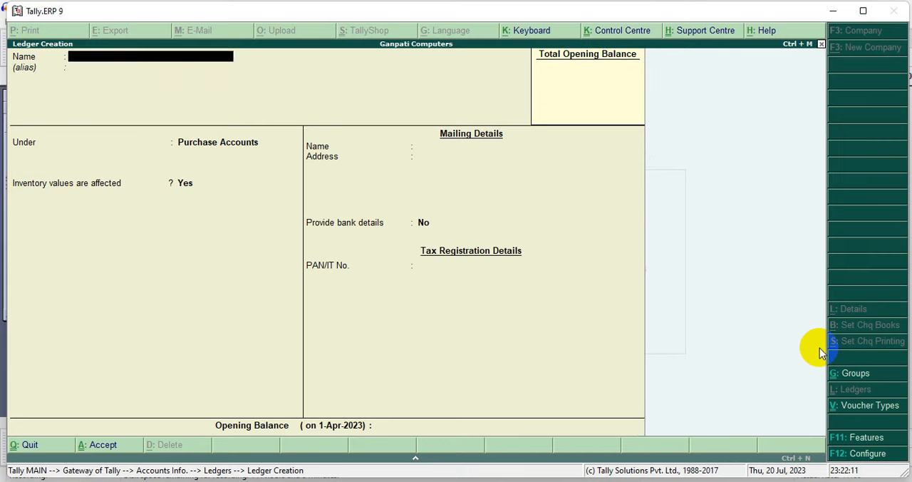
Create a ledger named Sales without an alias under the Sales Accounts group, keep its remaining defaults, and save it
text(Sales)
key(Return)
key(Return)
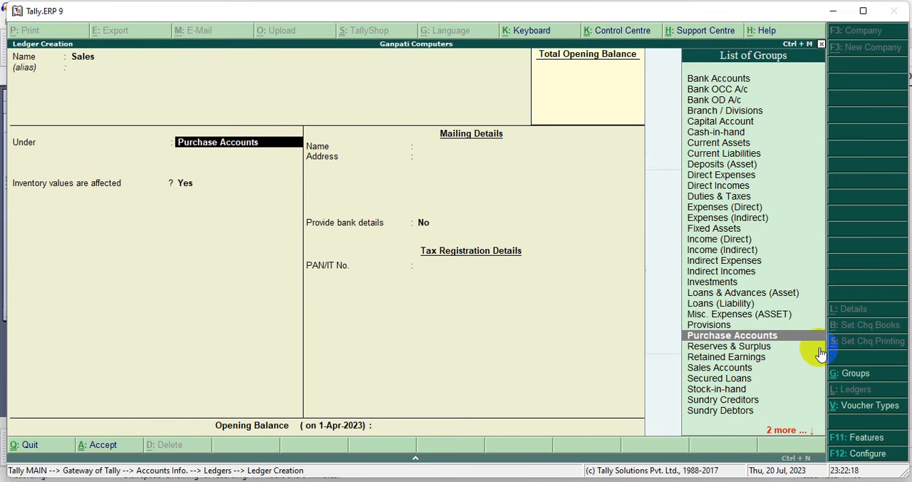
key(Down)
key(Down)
key(Down)
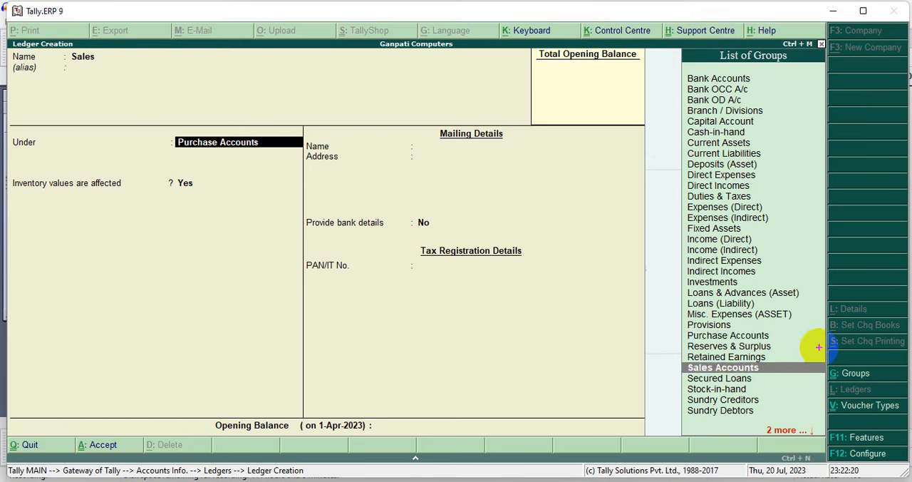
drag(670, 359, 815, 380)
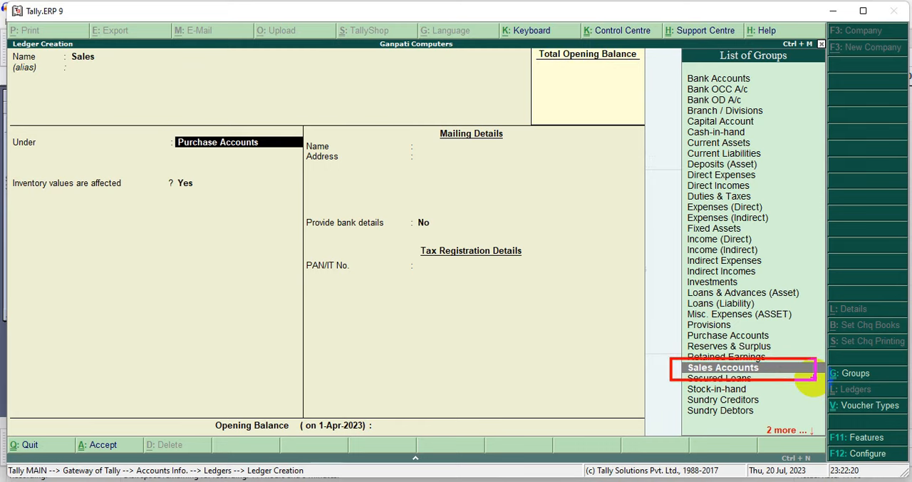
key(Return)
key(Return)
key(Return)
key(Return)
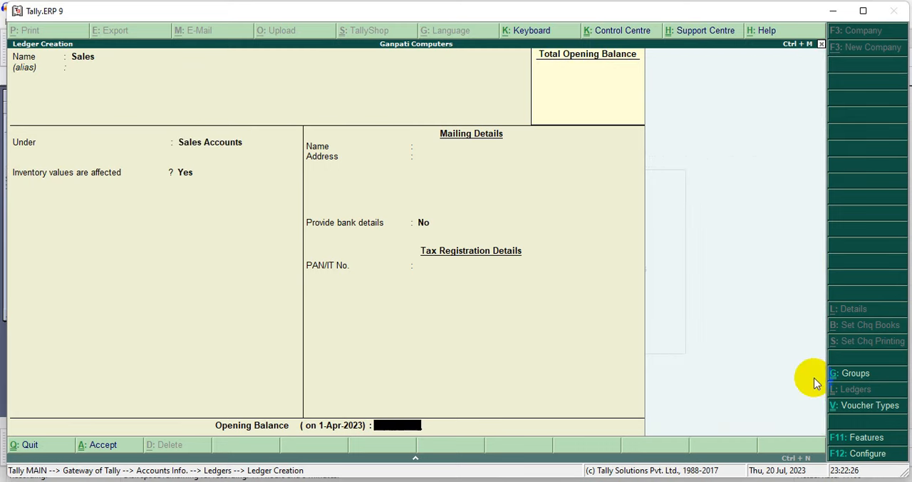
key(Return)
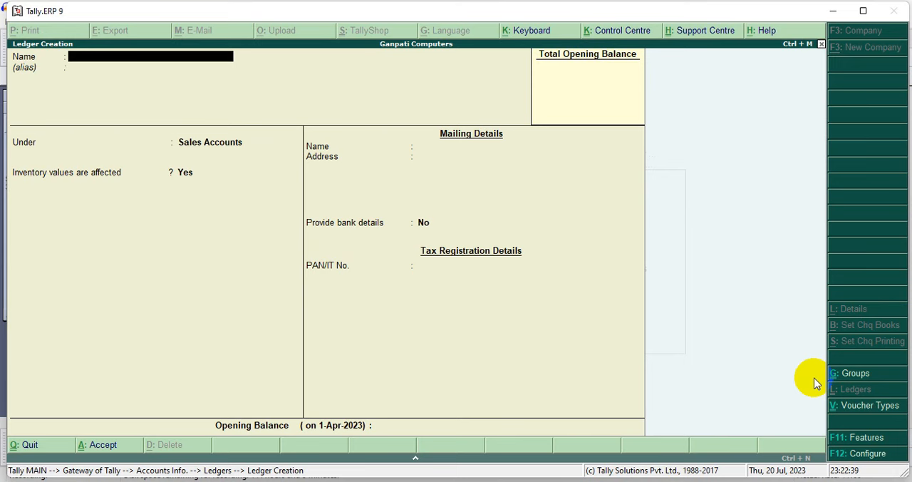
Leave ledger creation and go to the company's Inventory Info masters
key(Escape)
key(y)
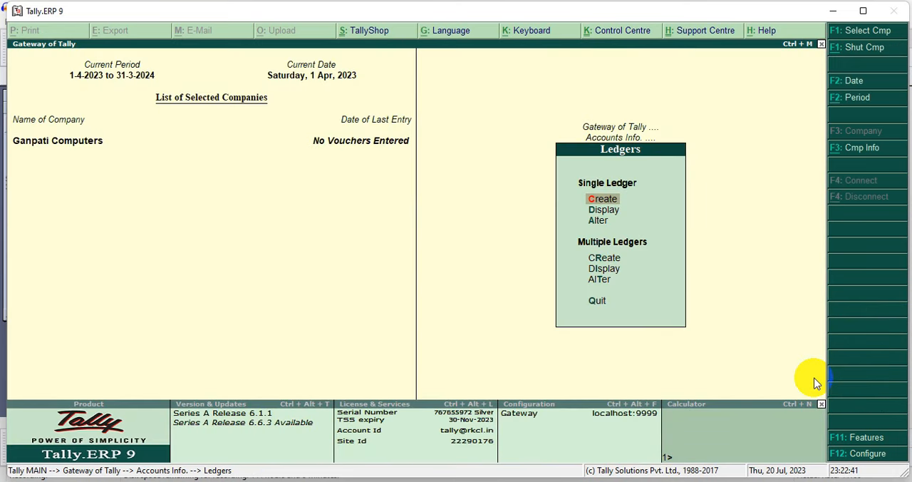
key(Escape)
key(Escape)
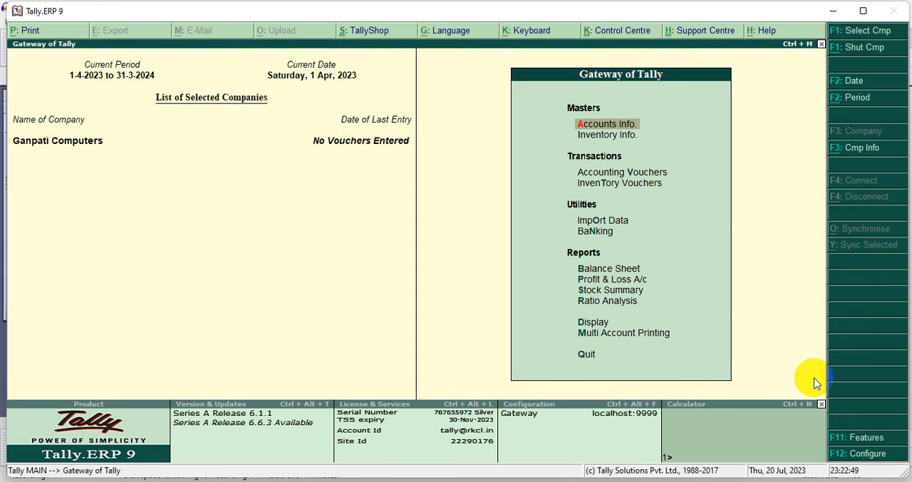
click(592, 136)
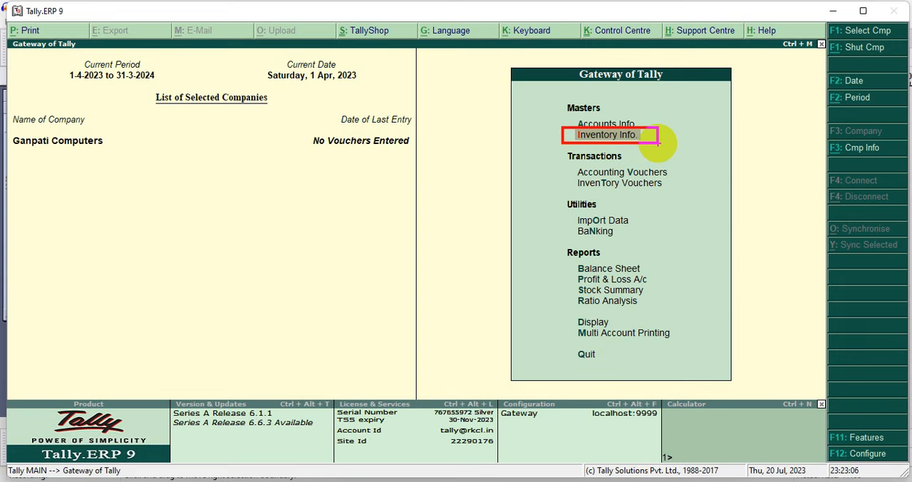
click(656, 145)
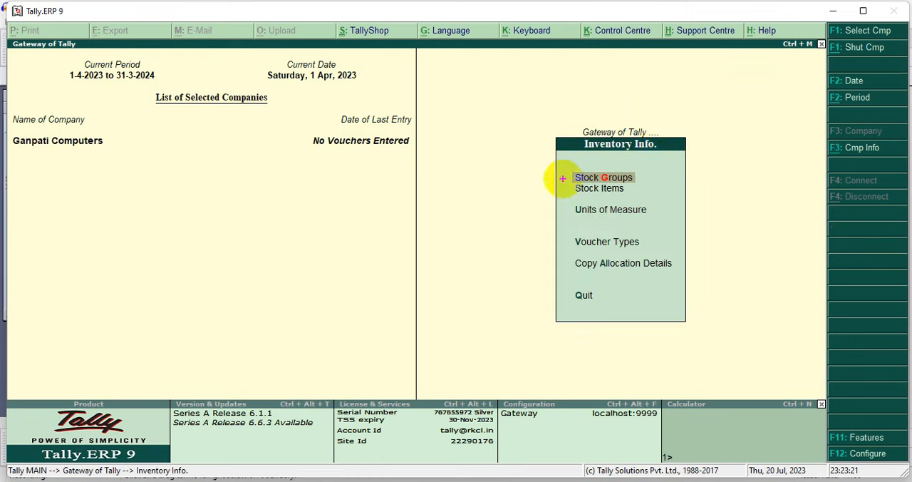
Create a single stock group named Computer Parts under Primary, without adding item quantities, save it, and return to Inventory Info
drag(563, 178, 513, 177)
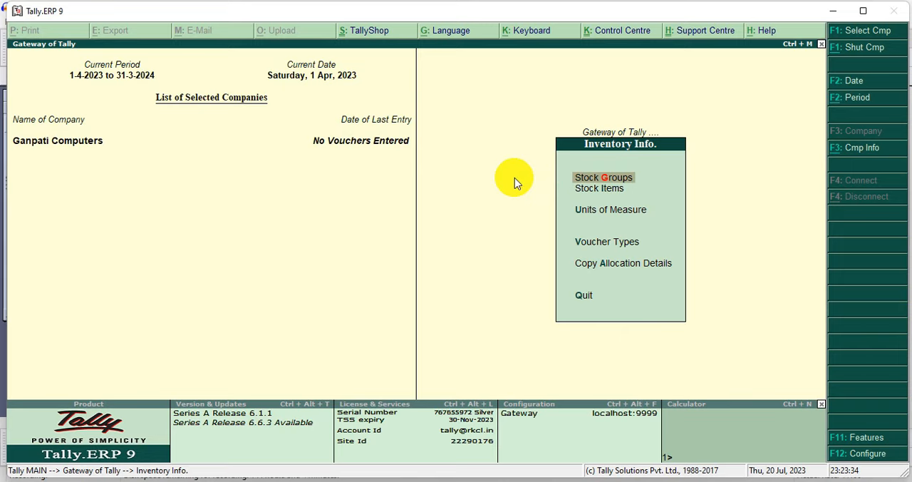
key(Return)
key(Return)
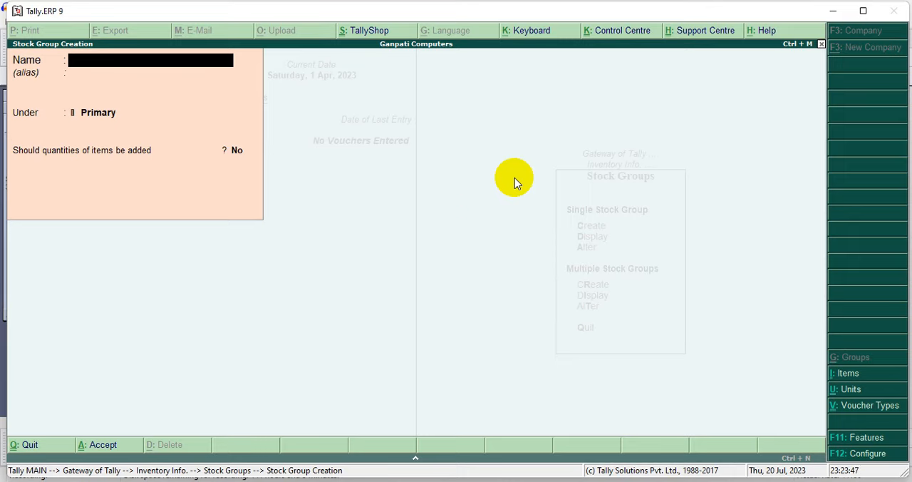
text(Computer Parts)
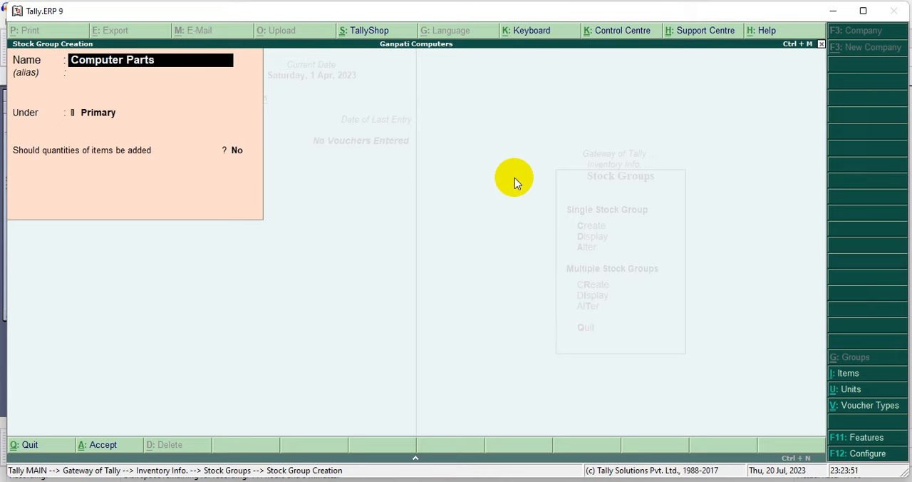
key(Return)
key(Return)
key(Return)
key(Return)
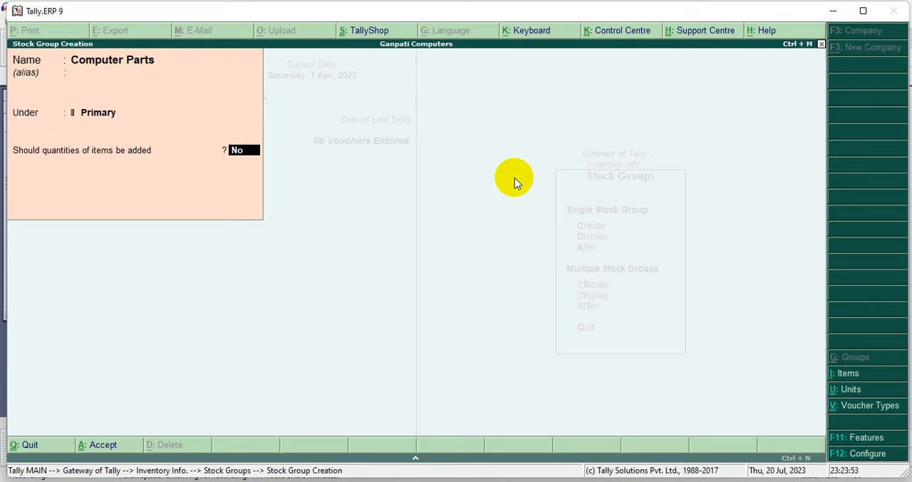
key(Return)
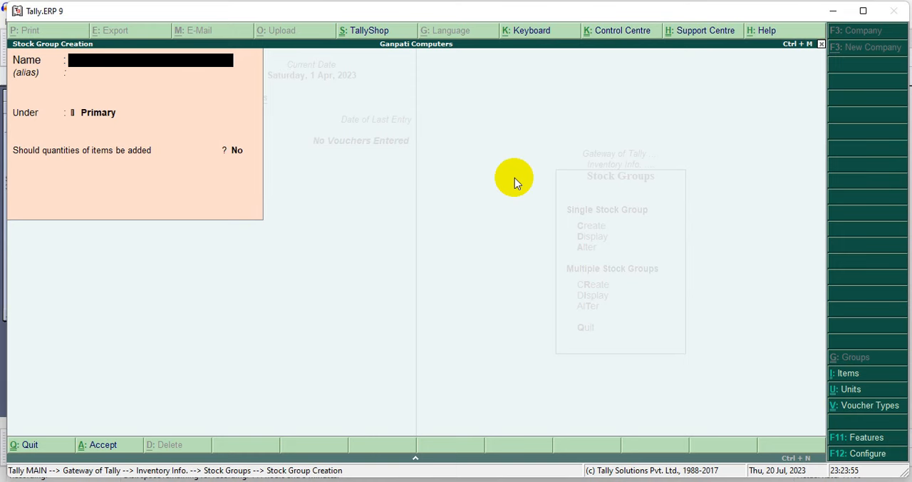
key(Escape)
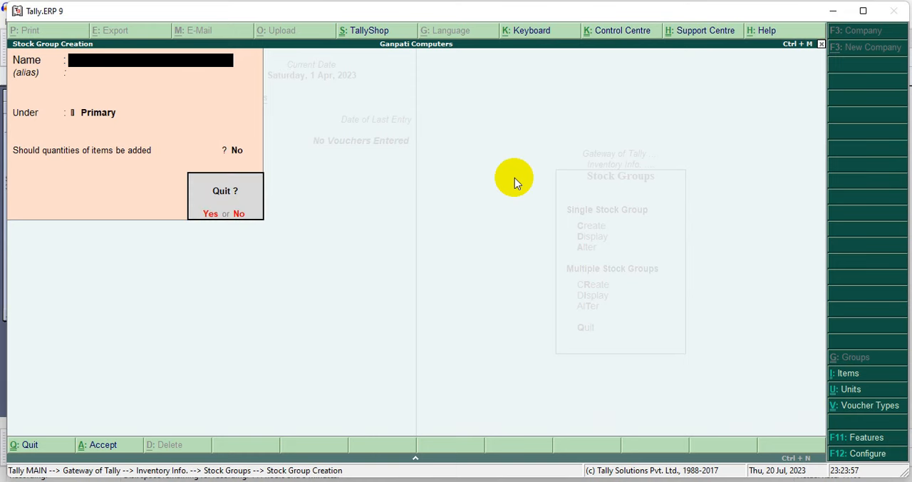
key(Return)
key(Escape)
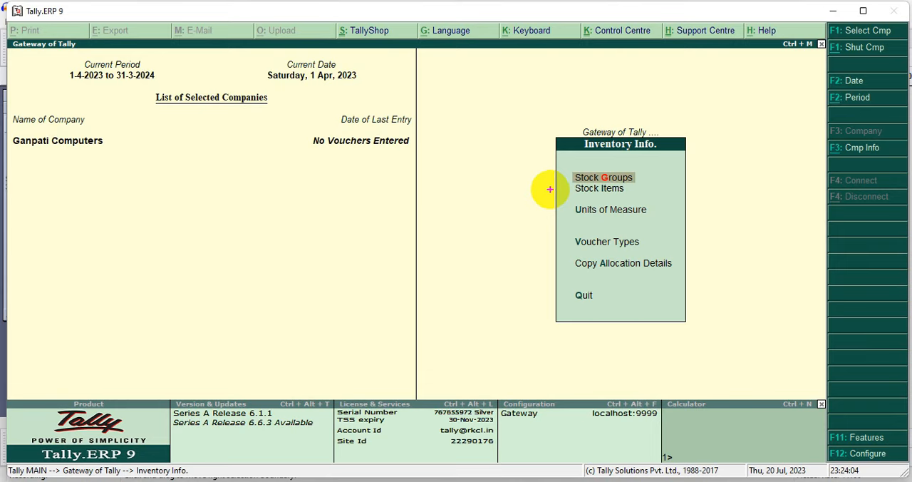
Create a simple unit of measure with symbol nos, formal name Number and 0 decimal places, and return to Inventory Info
mouse_move(550, 190)
mouse_down()
mouse_move(518, 192)
mouse_move(524, 210)
mouse_move(504, 208)
mouse_up()
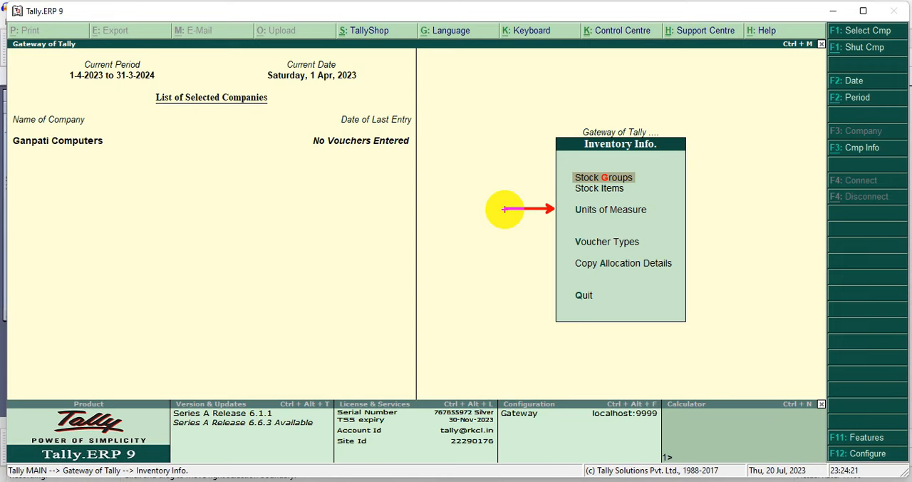
key(Down)
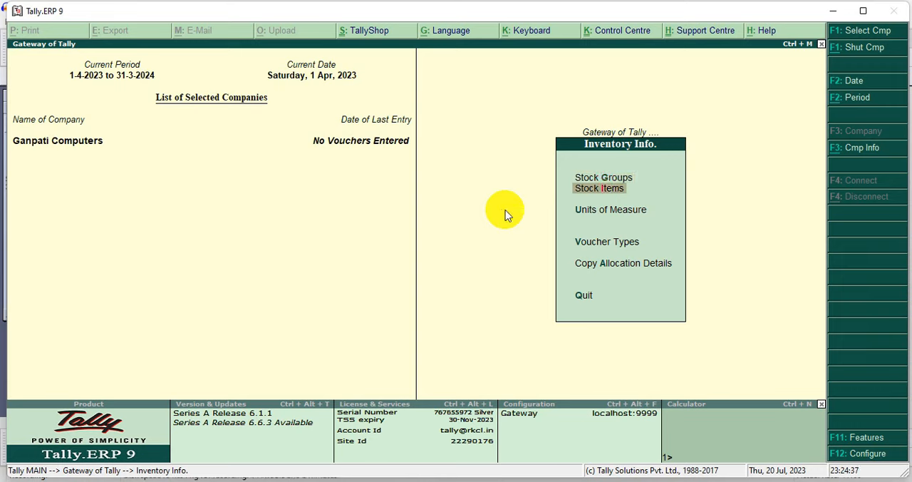
key(Down)
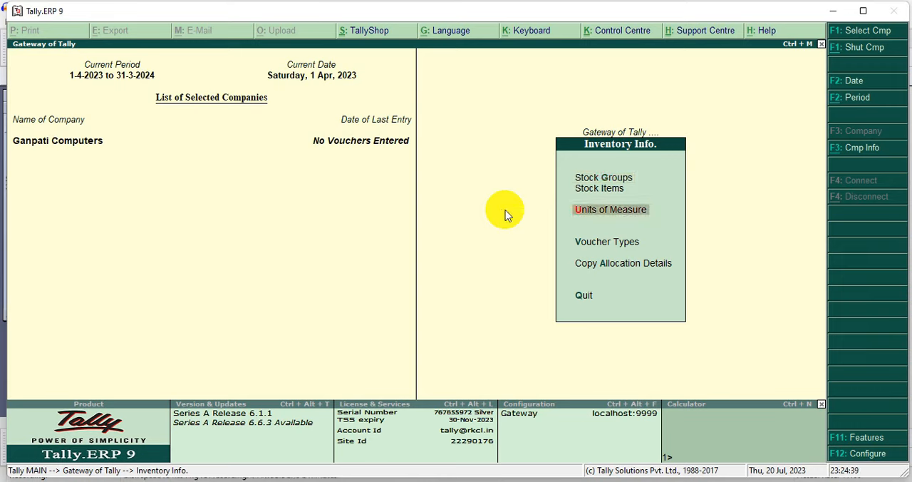
key(Return)
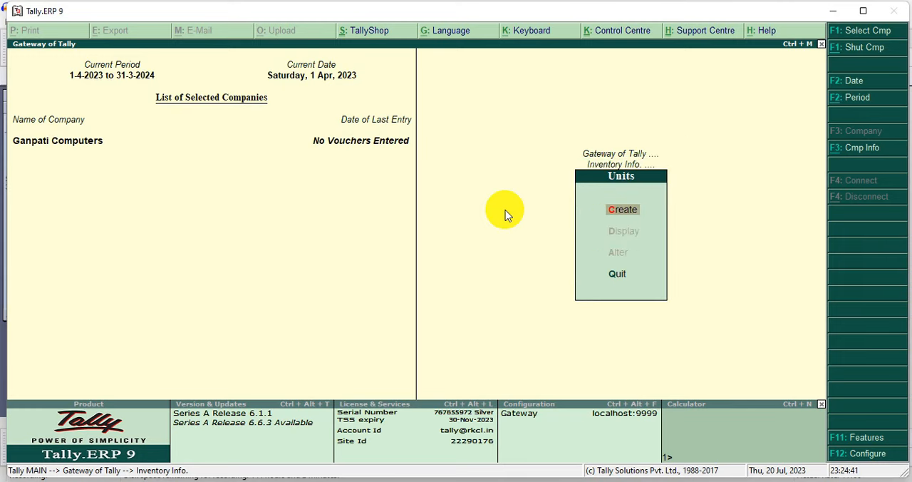
drag(577, 202, 670, 218)
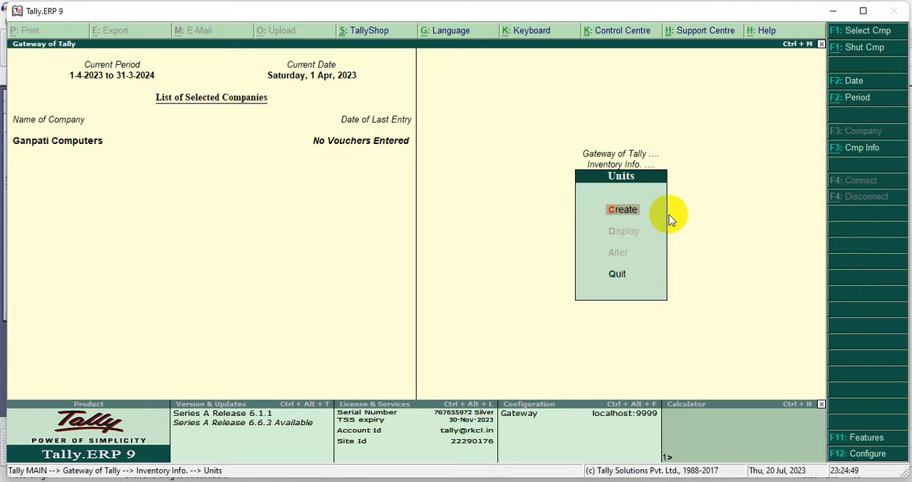
key(Return)
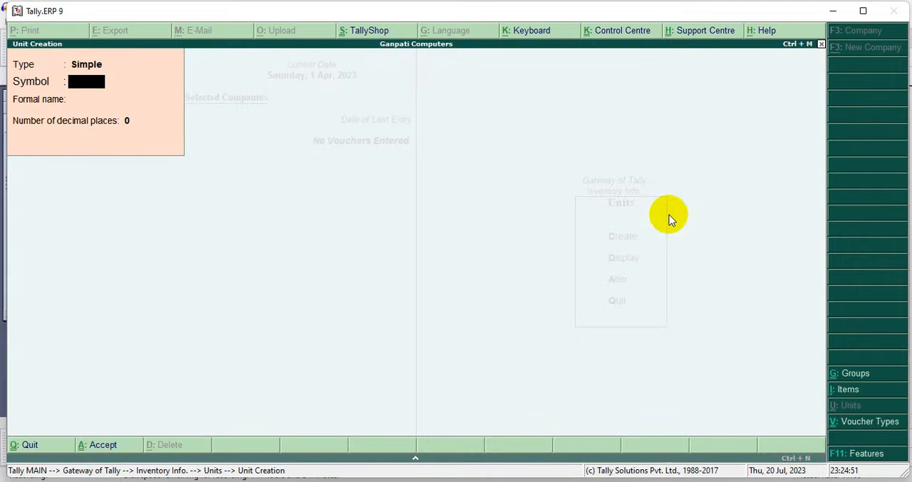
text(nos)
key(Return)
text(N)
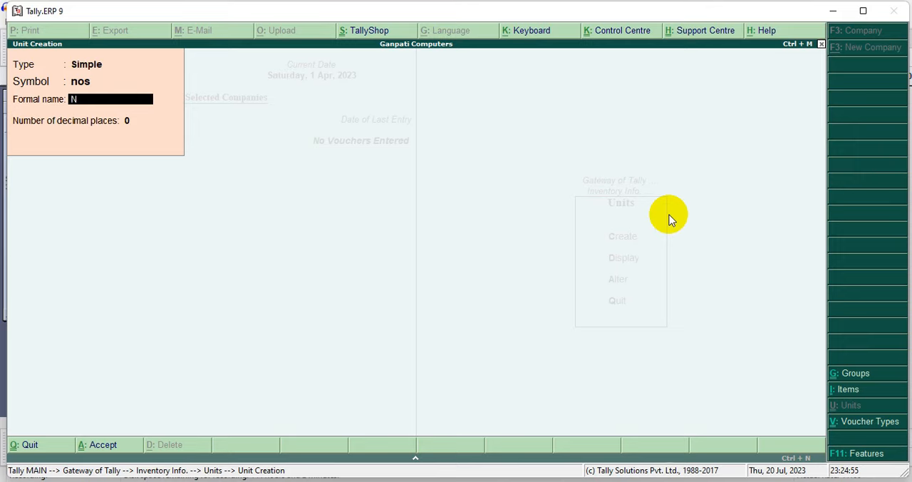
text(umber)
key(Return)
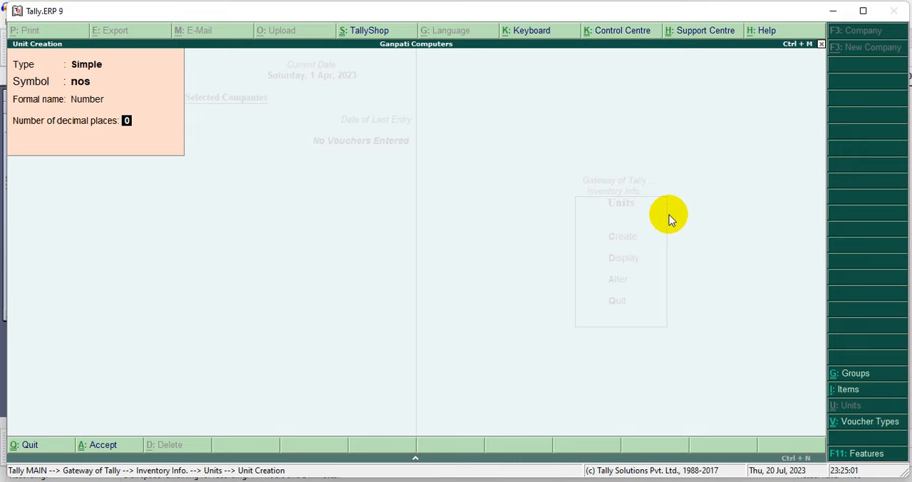
key(Return)
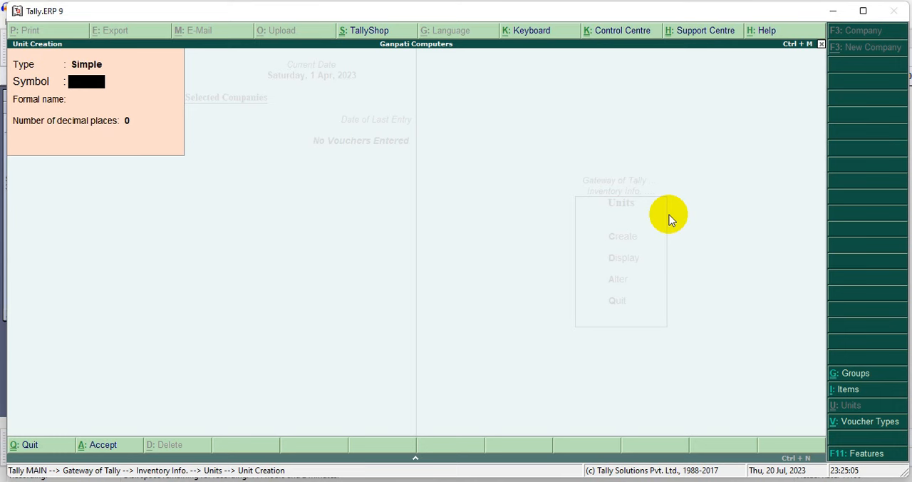
key(Escape)
key(y)
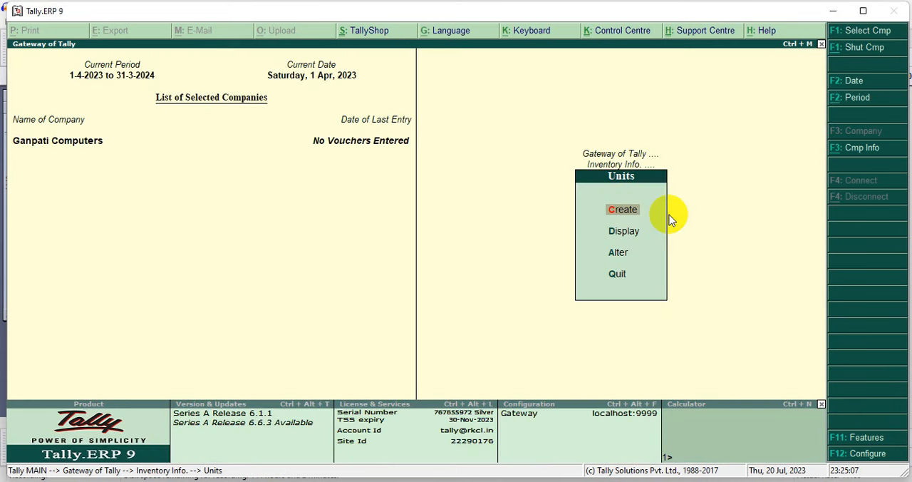
key(Escape)
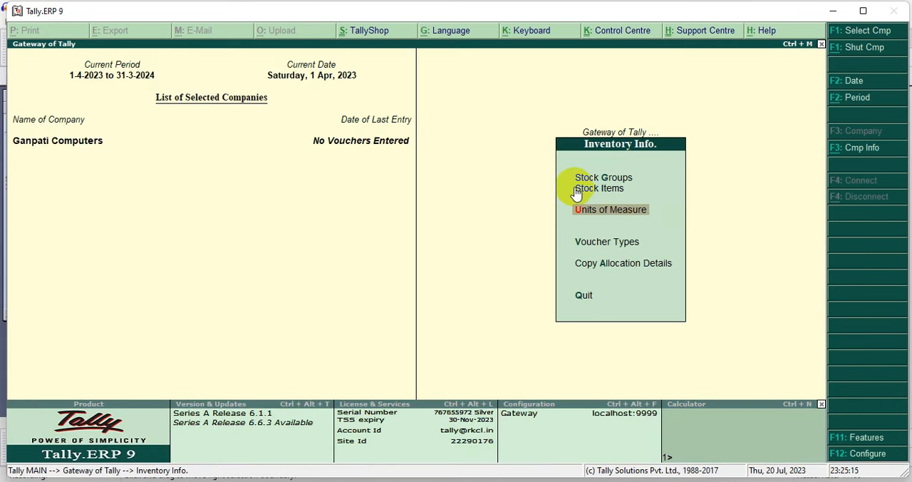
Start creating a single stock item named Mouse without an alias
drag(563, 181, 650, 194)
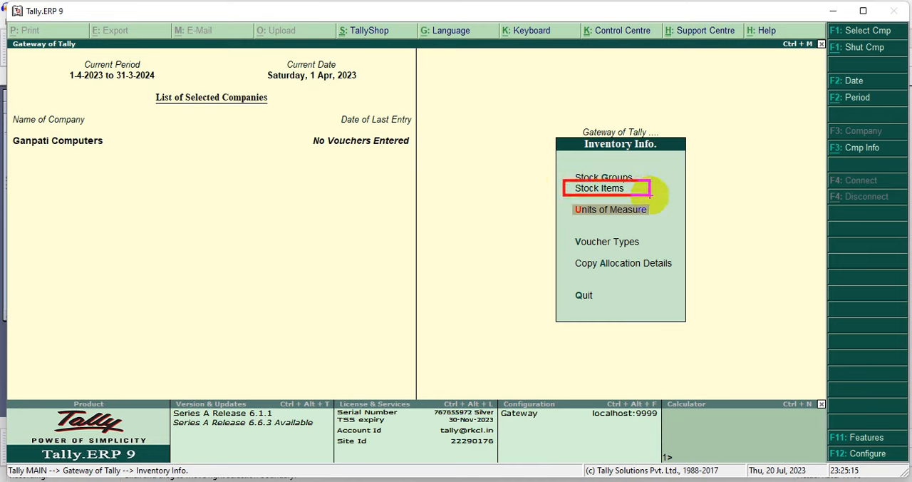
key(Up)
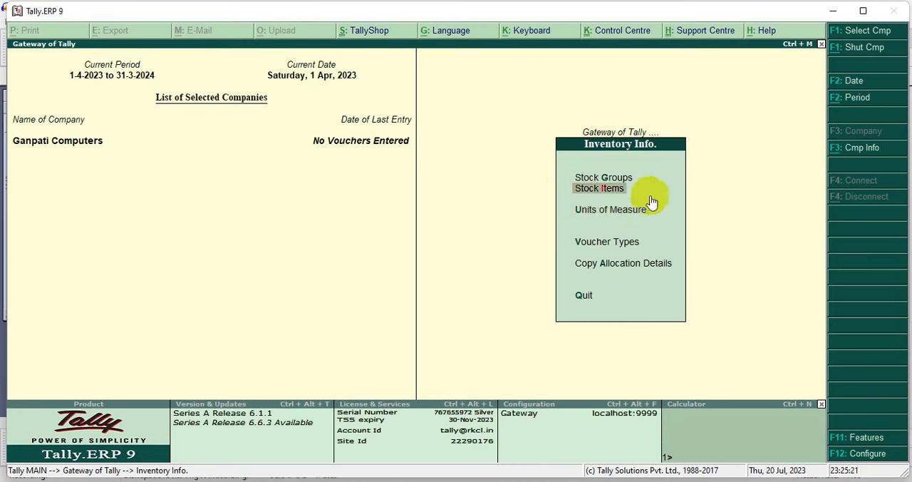
key(Return)
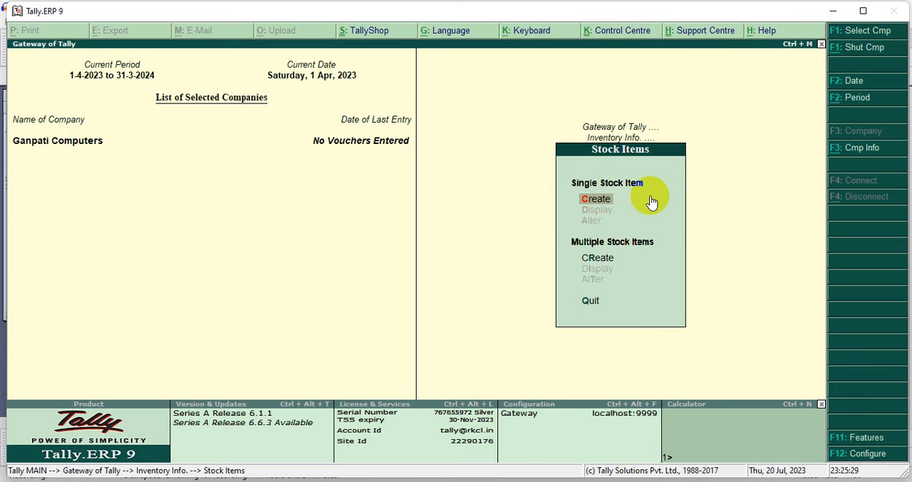
click(650, 198)
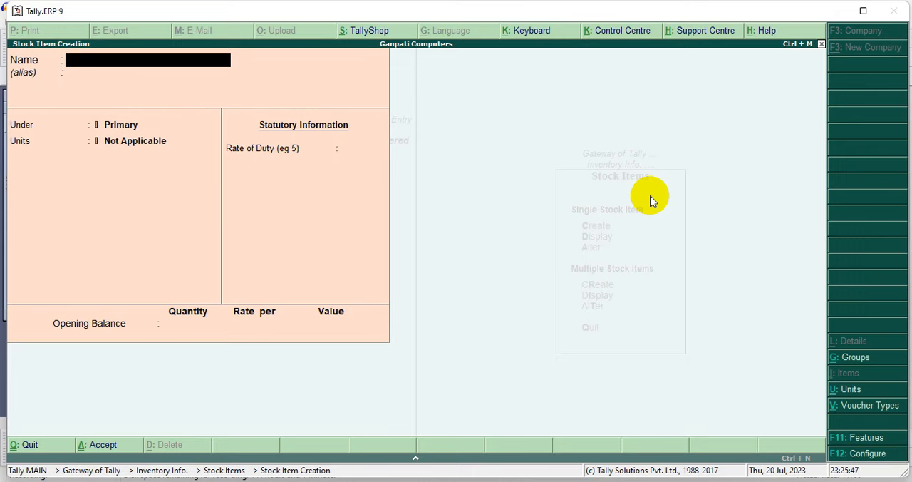
text(Mouse)
key(Return)
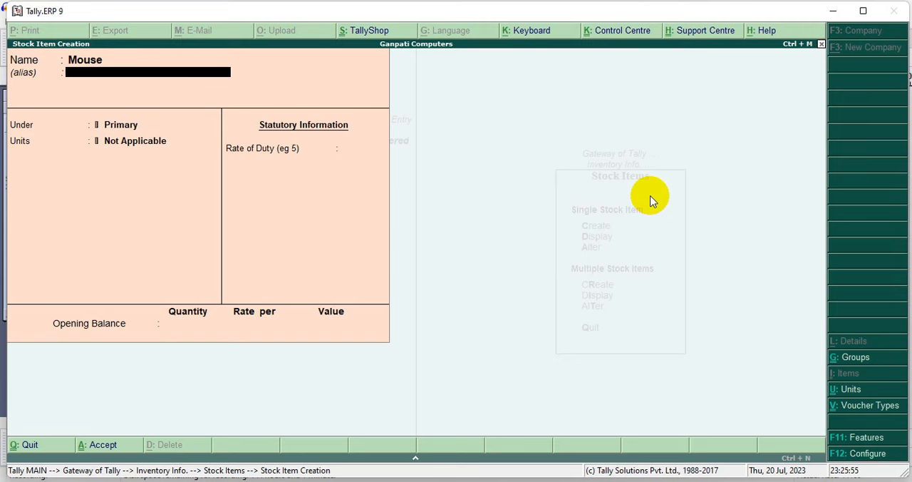
key(Return)
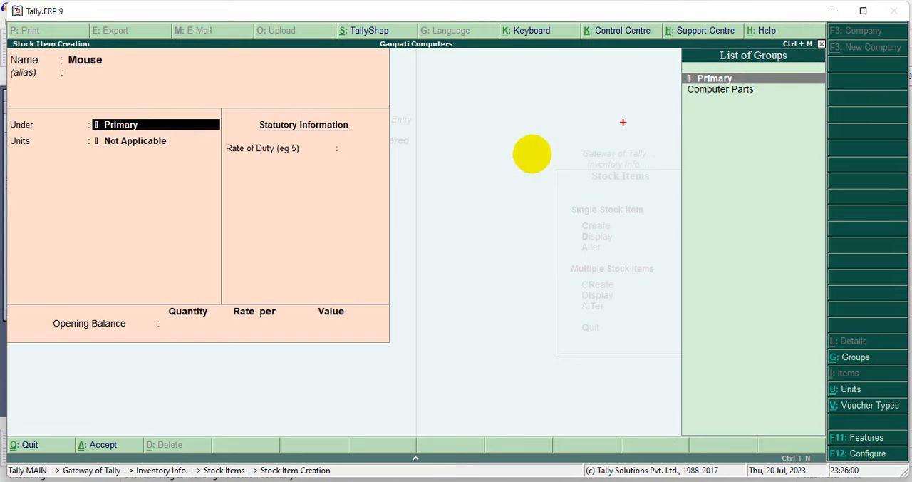
Put the Mouse item under Computer Parts with unit nos, leave the duty rate and opening balance empty, and save it
drag(680, 103, 317, 225)
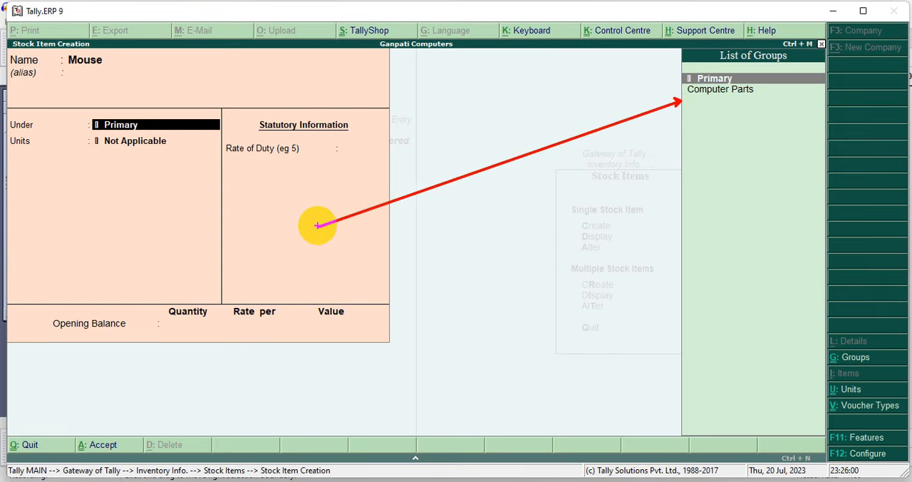
drag(317, 225, 318, 225)
key(Down)
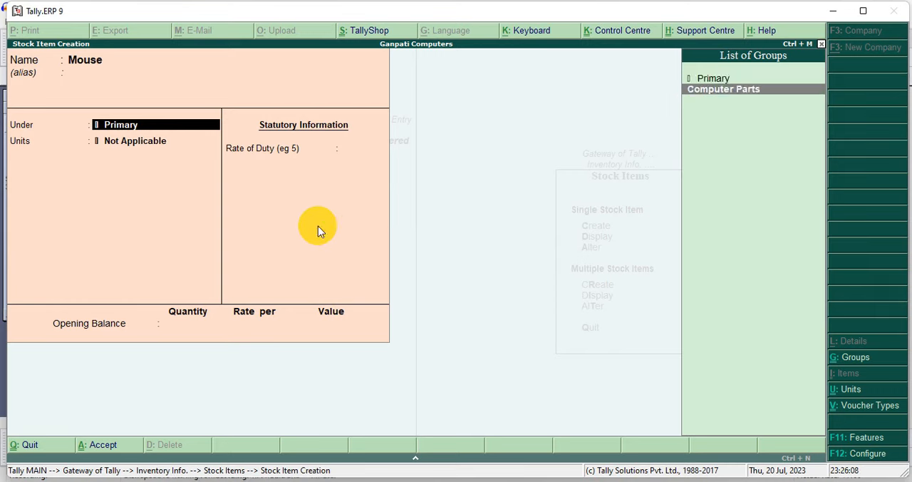
key(Return)
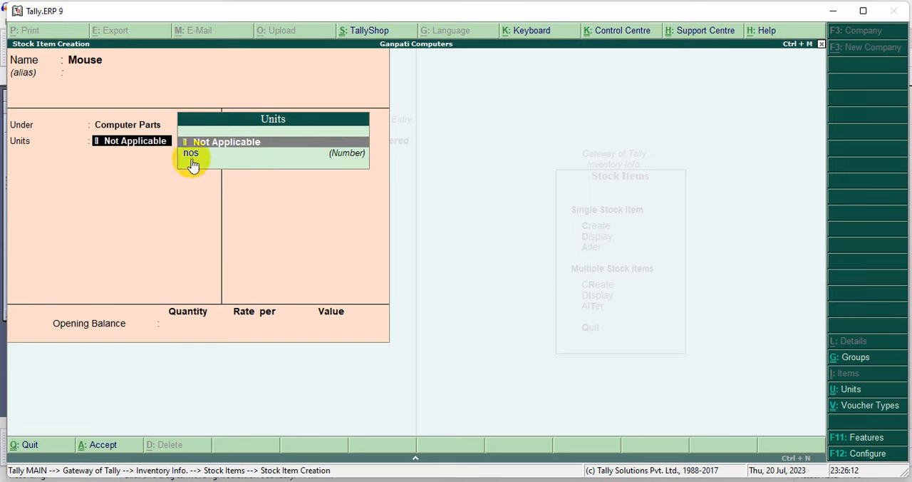
drag(162, 144, 396, 169)
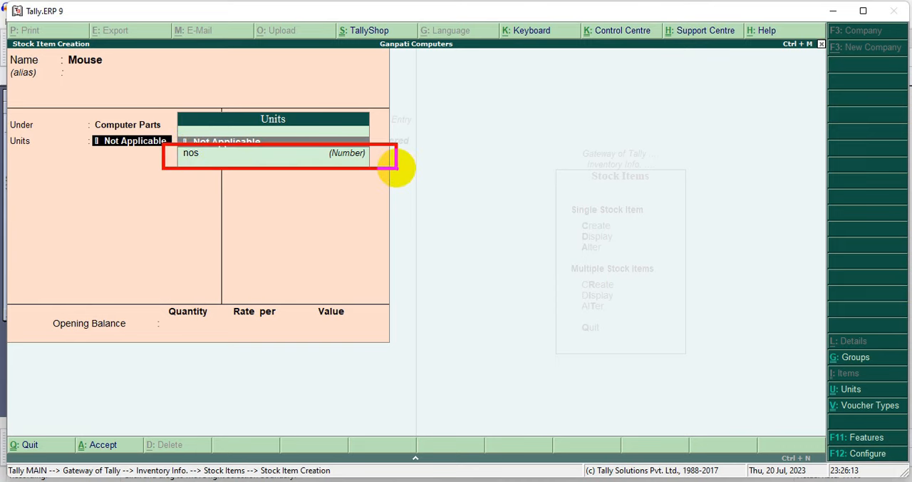
key(Down)
key(Return)
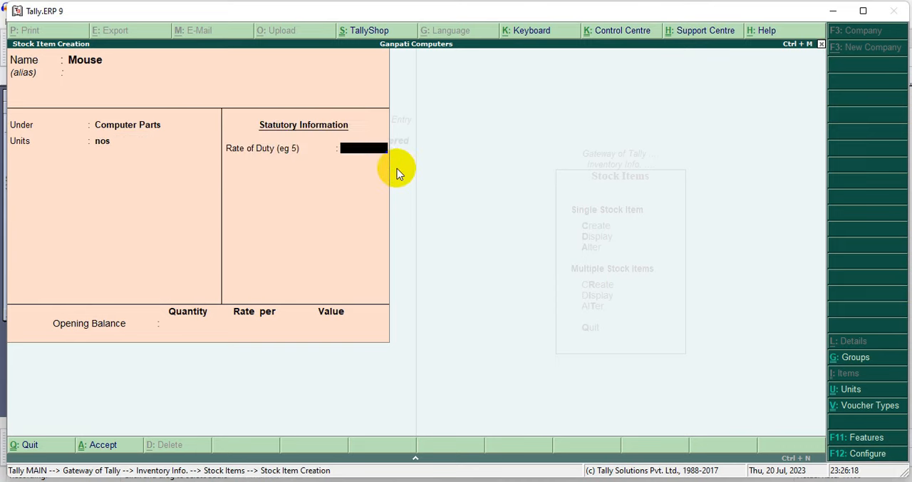
key(Return)
key(Return)
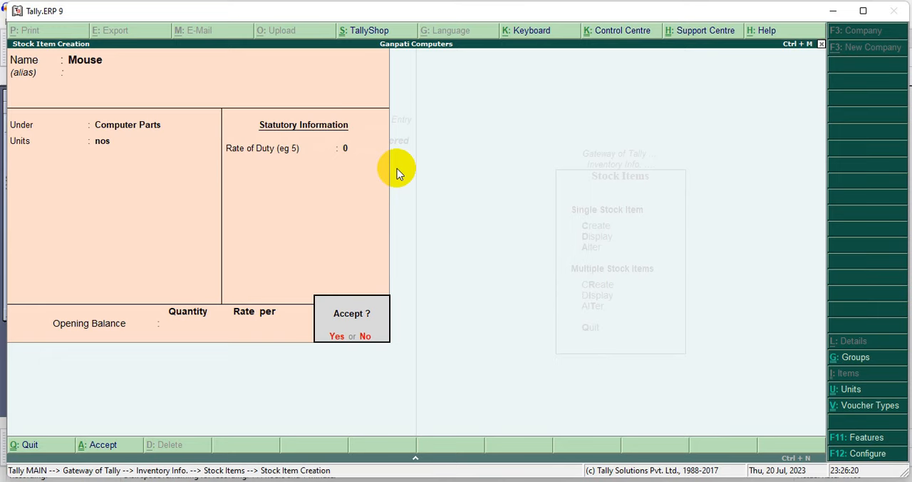
key(Return)
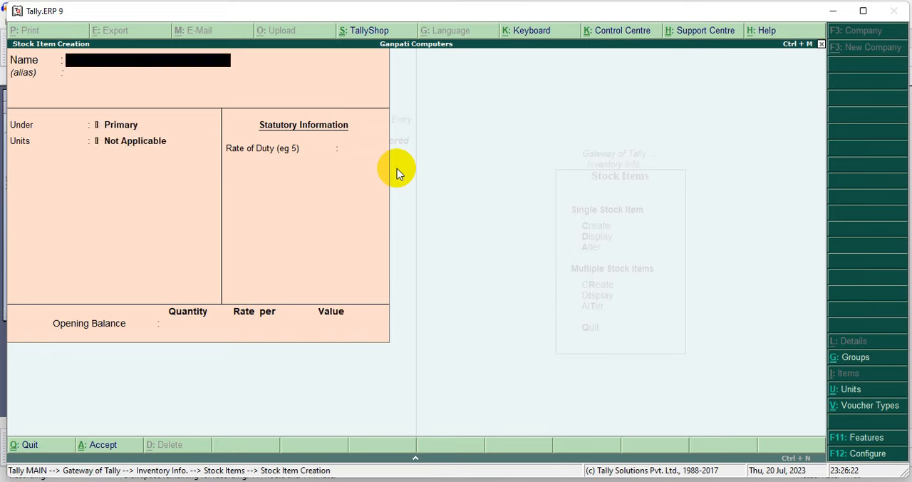
Create a stock item named Keyboard under Computer Parts with unit nos, without alias, duty rate or opening balance, and save it
text(Keyboard)
key(Return)
key(Return)
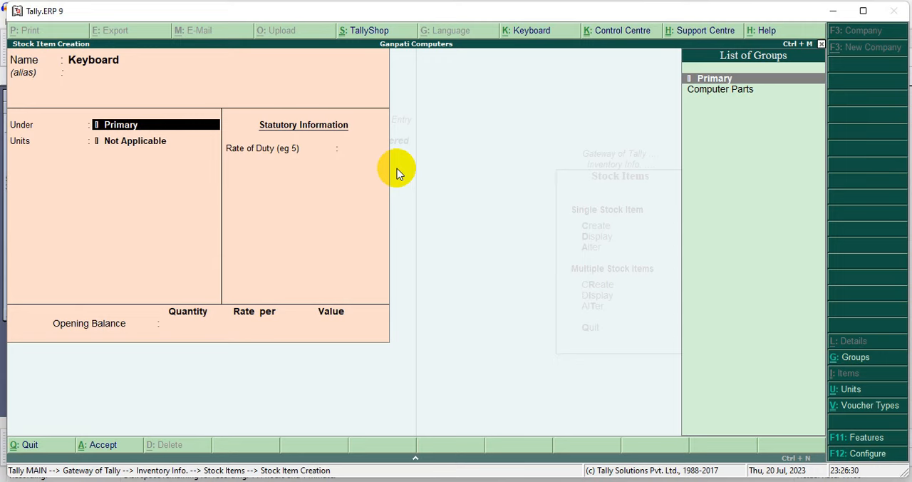
key(Down)
key(Return)
key(Down)
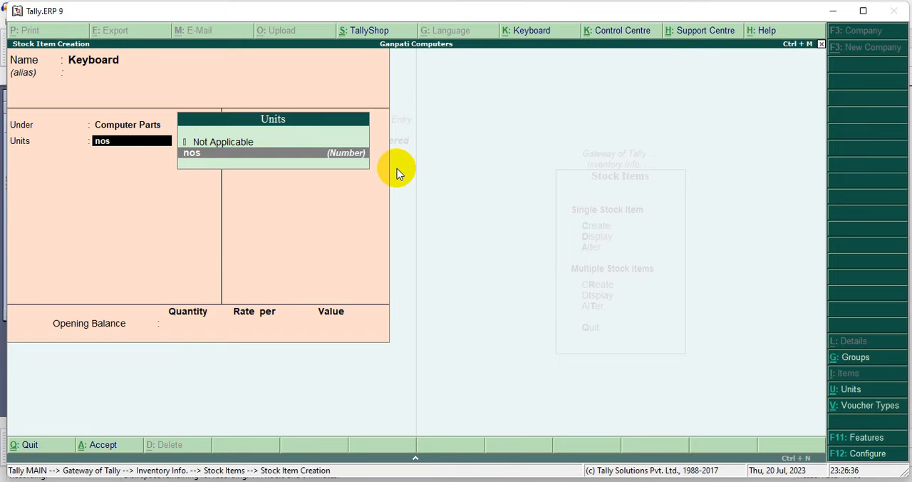
key(Return)
key(Return)
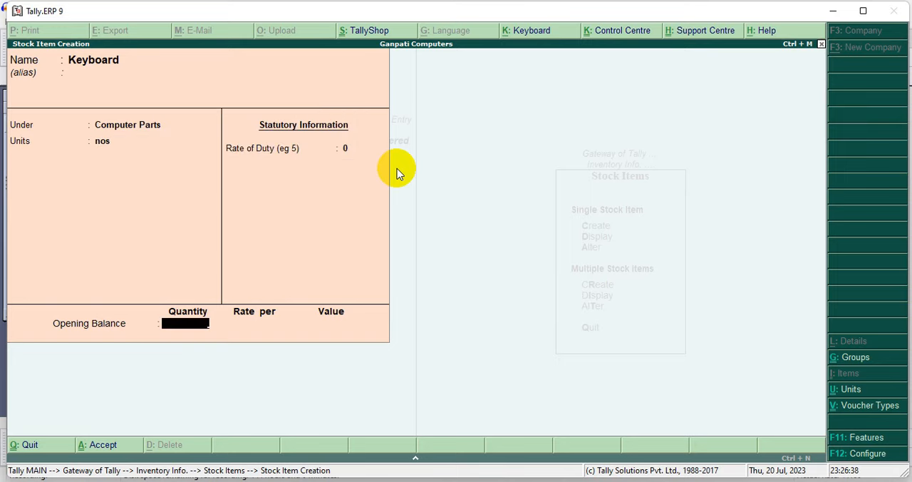
key(Return)
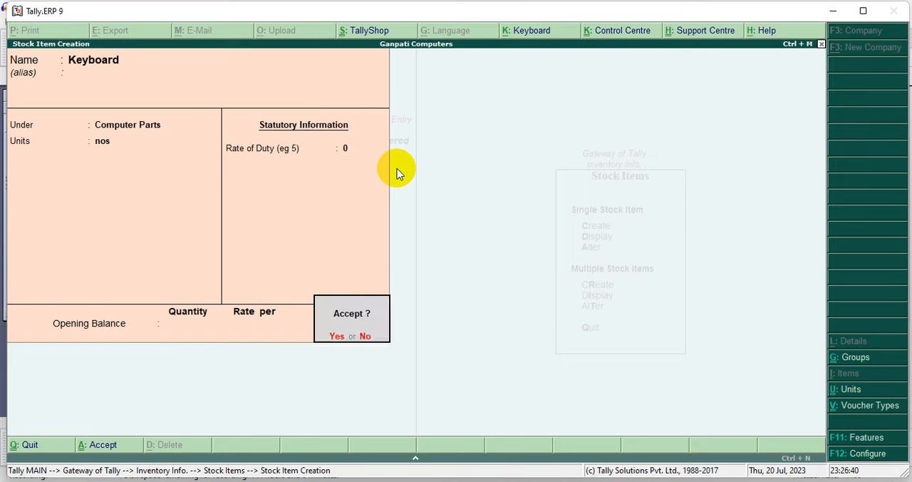
key(Return)
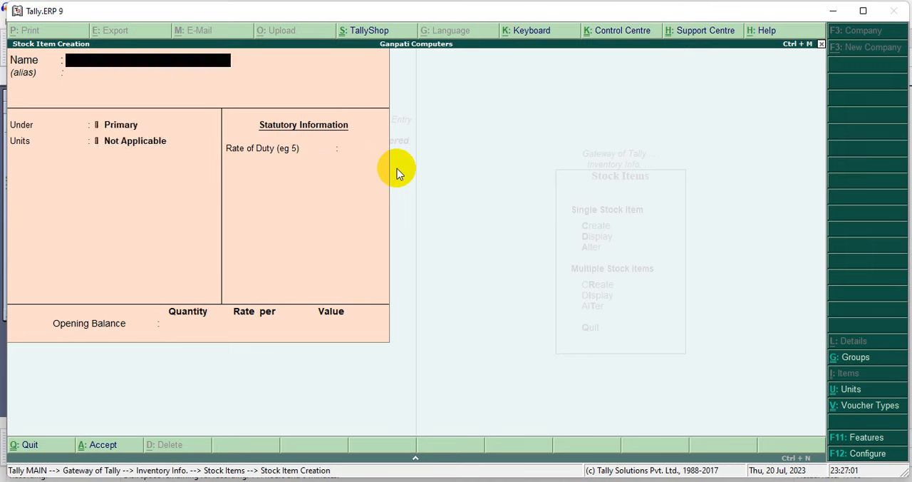
Create a stock item named Printer under Computer Parts with unit nos, without alias, duty rate or opening balance, and save it
text(Printer)
key(Return)
key(Down)
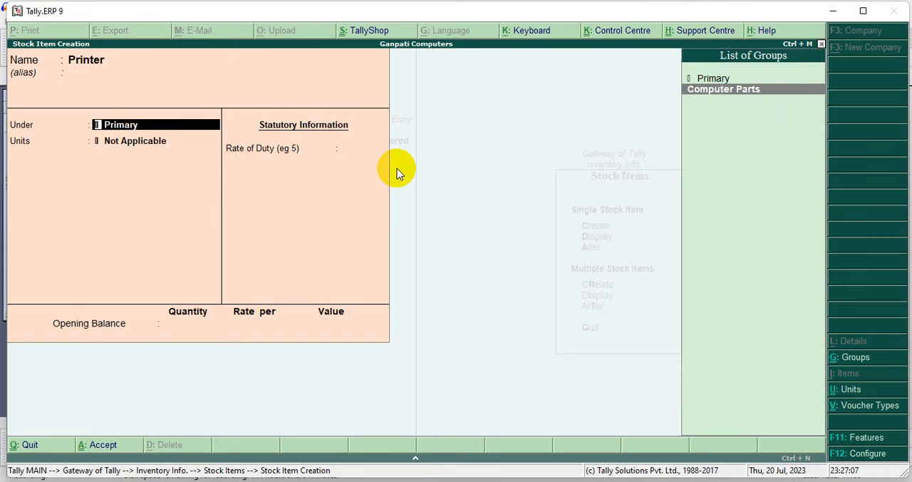
key(Return)
key(Down)
key(Return)
key(Return)
key(Return)
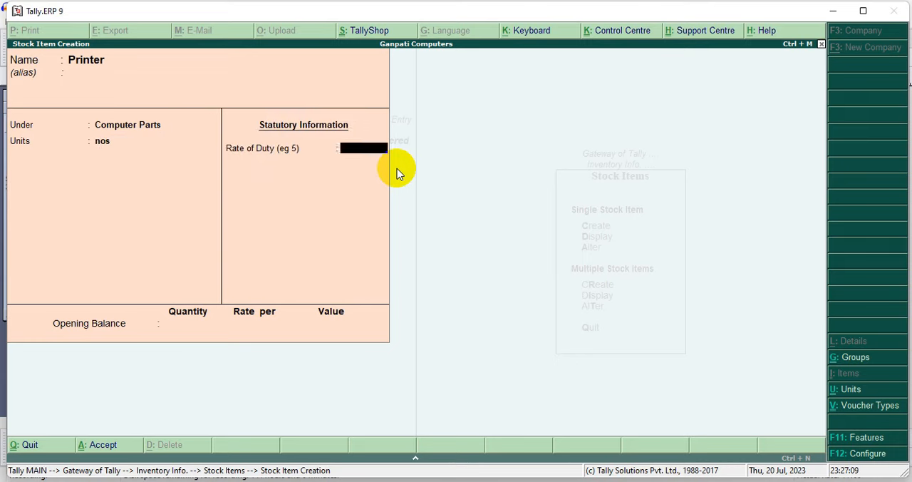
key(Return)
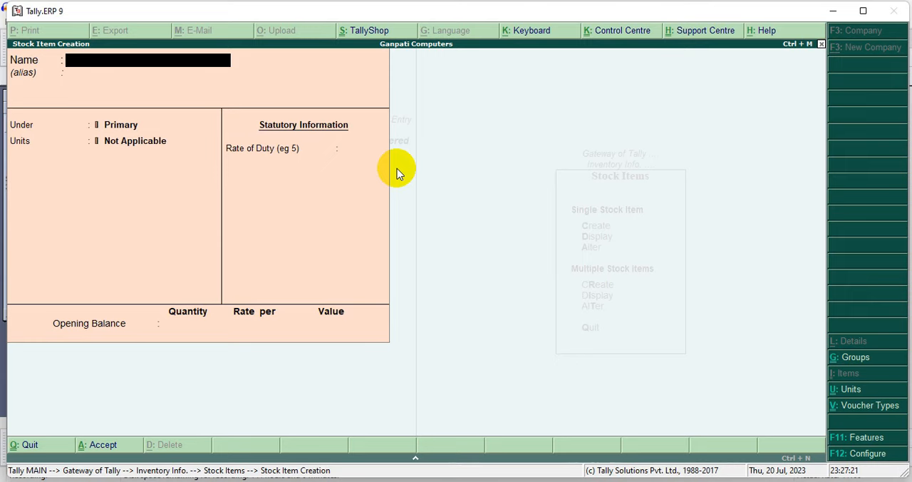
Leave stock item creation, display the list of single stock items to check the created items, and return to Inventory Info
key(Escape)
key(Escape)
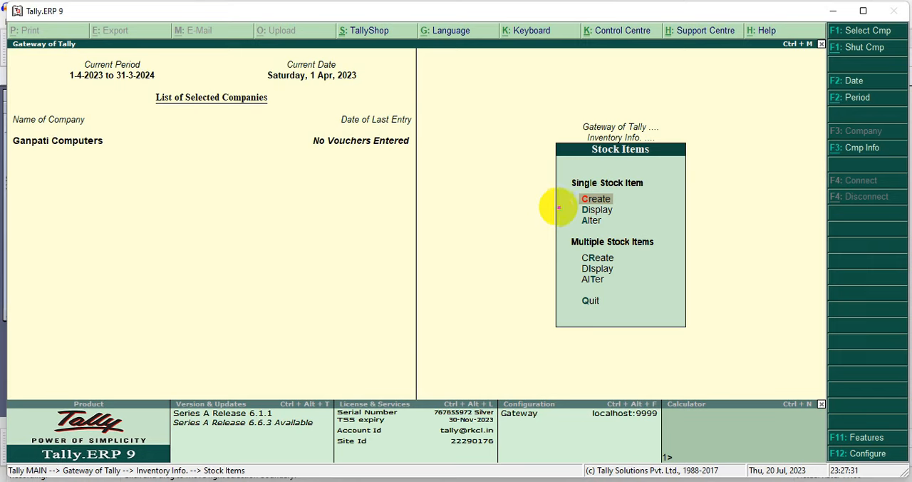
click(570, 208)
drag(569, 208, 648, 213)
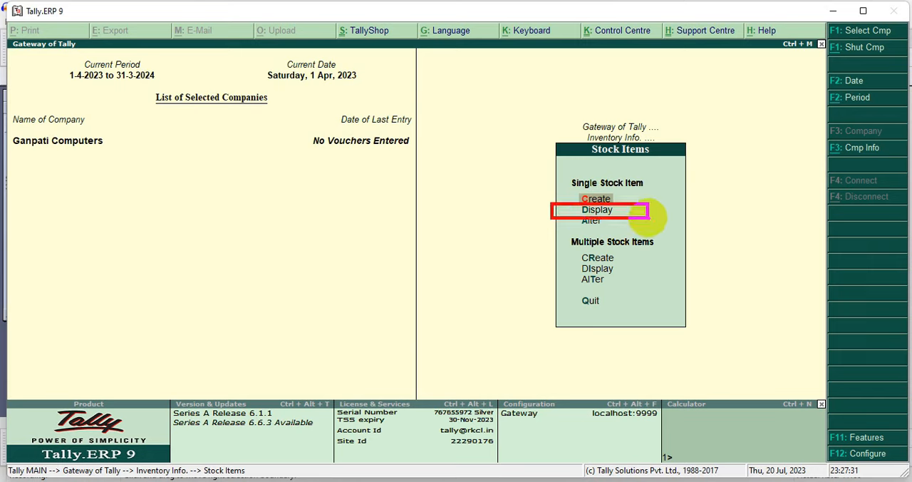
key(Escape)
key(Down)
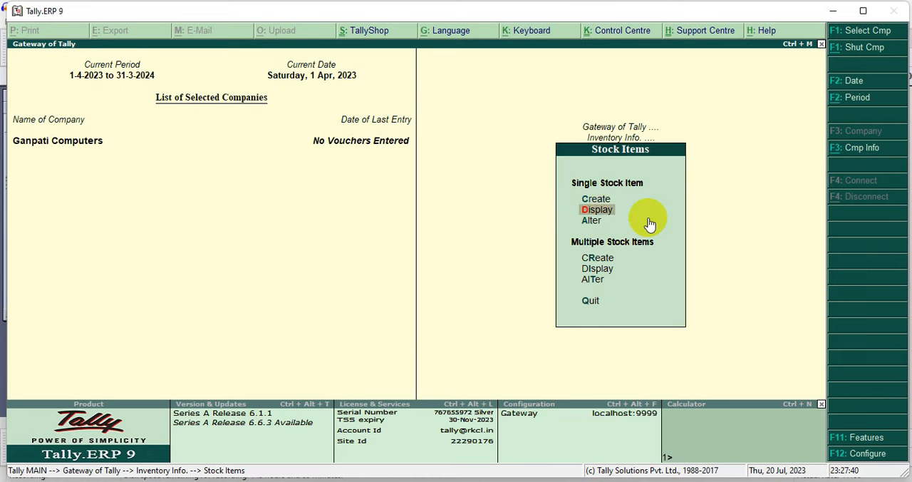
key(Return)
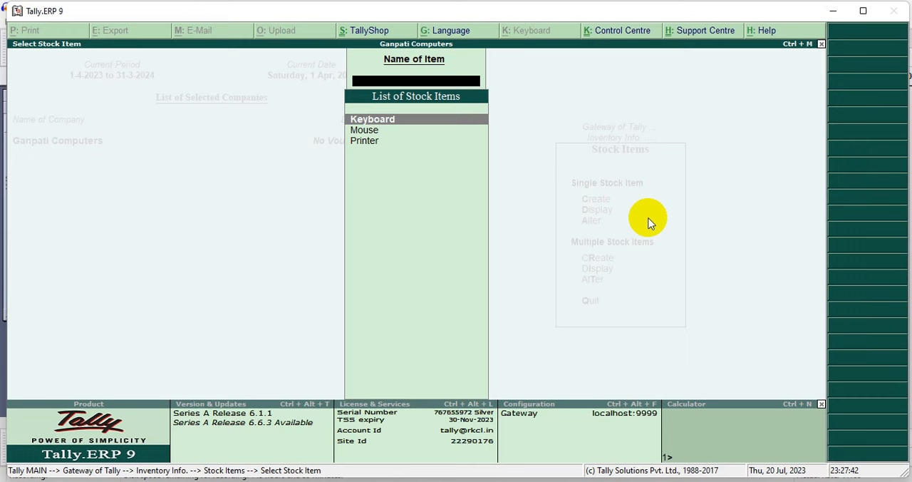
key(ctrl+2)
mouse_move(335, 108)
mouse_down()
mouse_move(401, 155)
mouse_move(497, 166)
mouse_up()
key(Escape)
Return to the Gateway of Tally, open Accounting Vouchers and switch the new voucher to the Receipt type
key(Escape)
key(Escape)
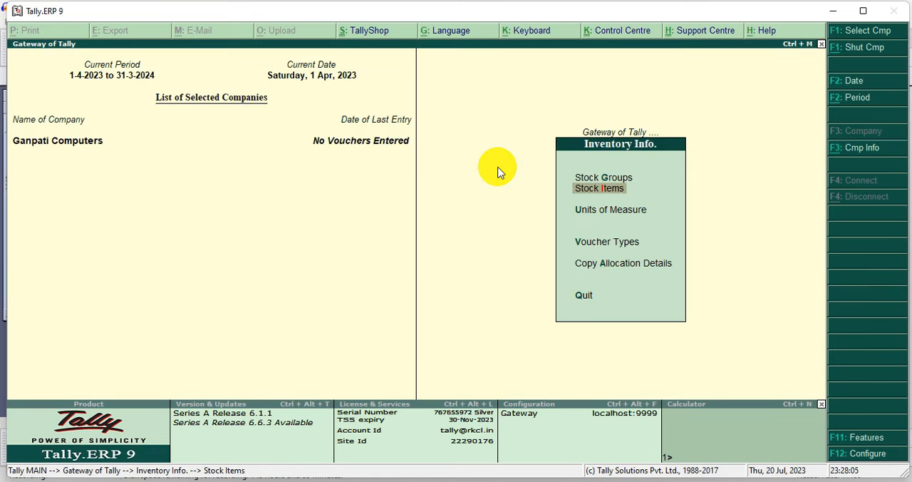
key(Escape)
key(Down)
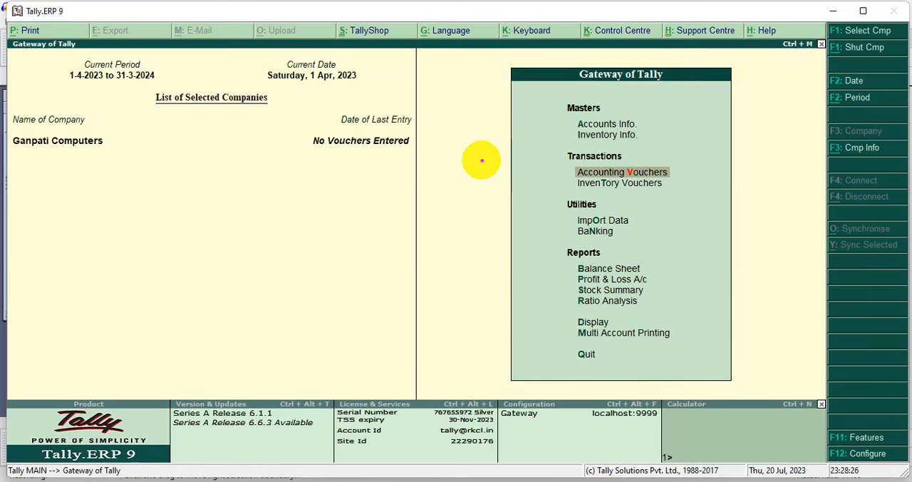
key(ctrl+2)
mouse_move(525, 166)
mouse_down()
mouse_move(641, 181)
mouse_move(711, 177)
mouse_up()
key(Escape)
key(Return)
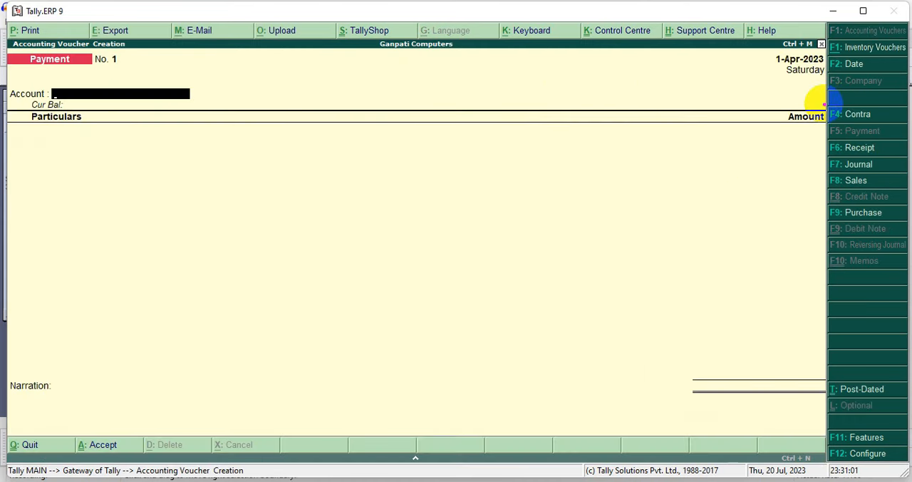
mouse_move(825, 104)
mouse_down()
mouse_move(835, 147)
mouse_move(889, 199)
mouse_move(896, 271)
mouse_move(904, 274)
mouse_up()
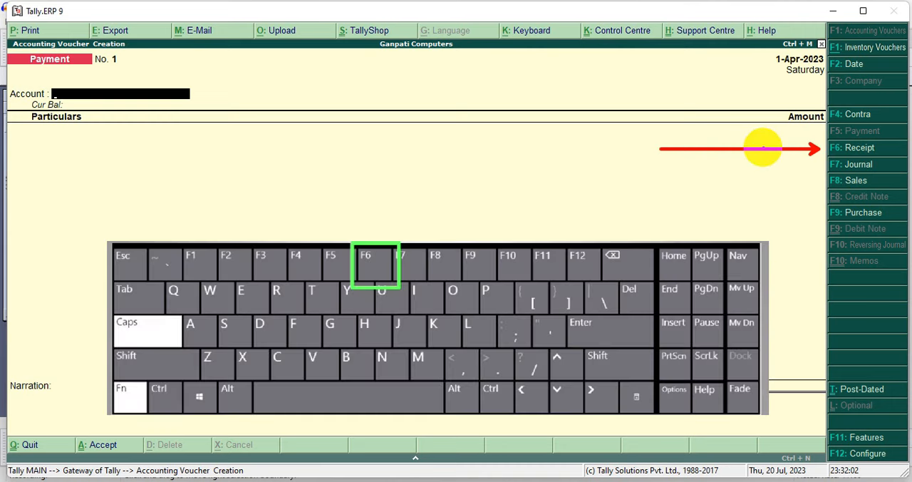
key(F6)
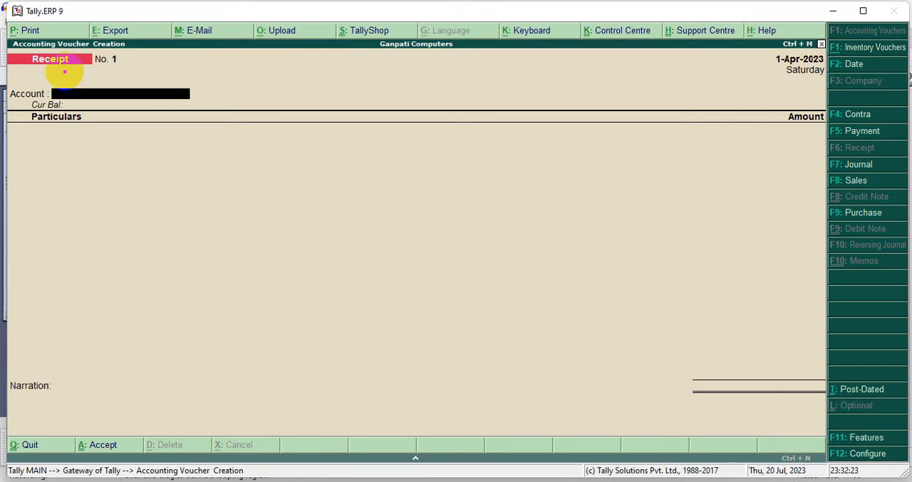
drag(66, 74, 145, 214)
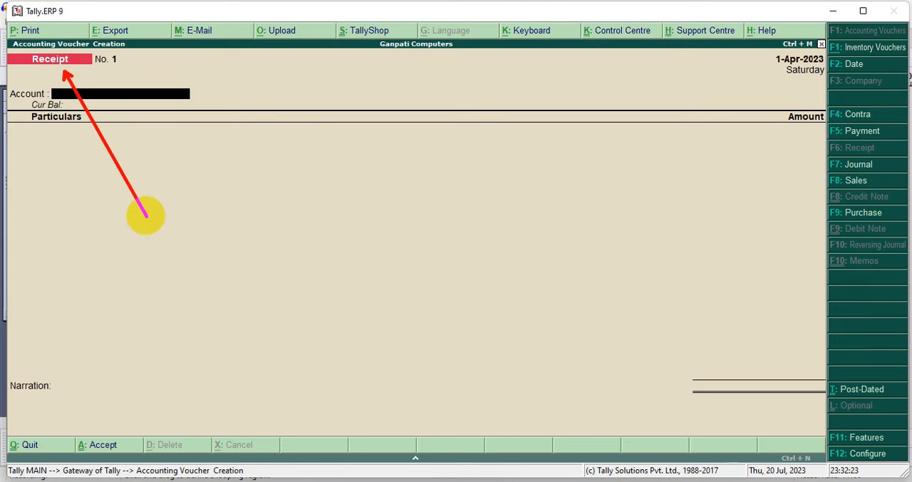
key(Escape)
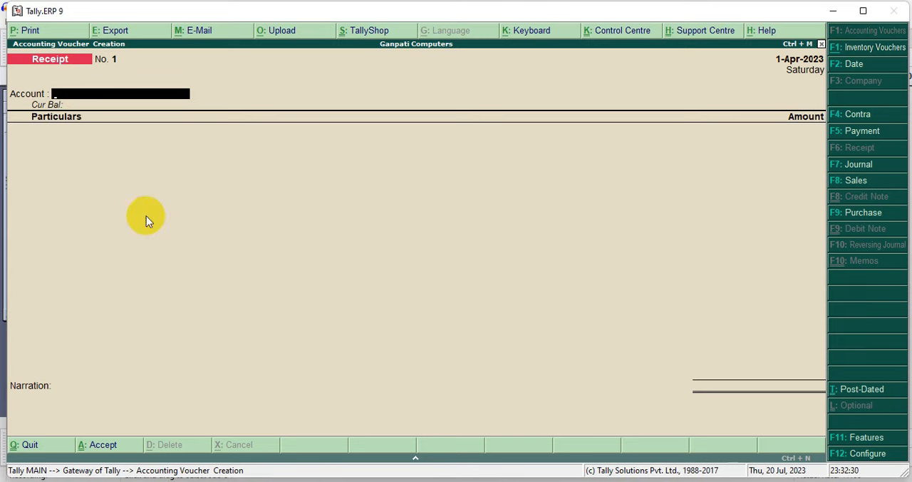
Set the receipt voucher's account to the Cash ledger
text(C)
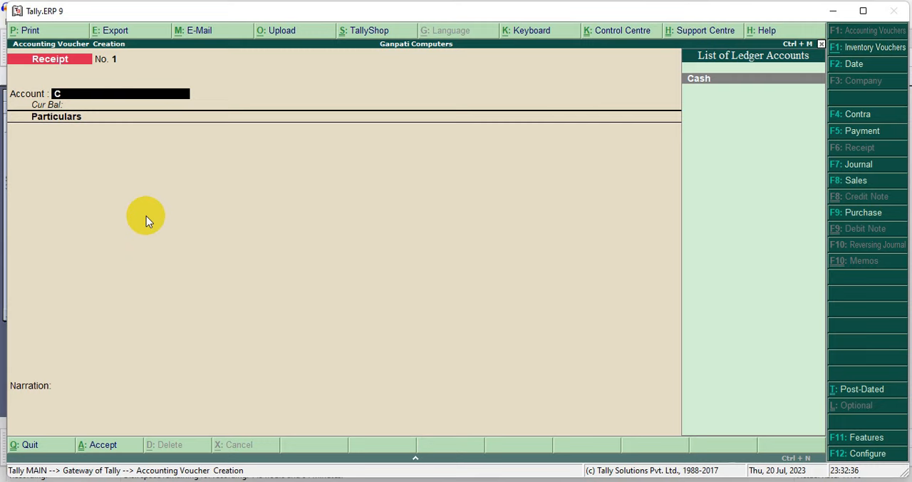
key(Return)
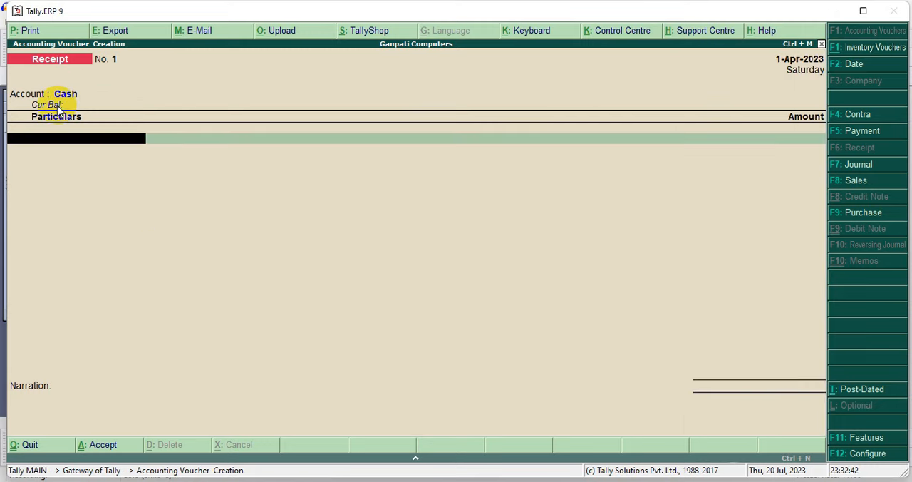
drag(28, 100, 149, 114)
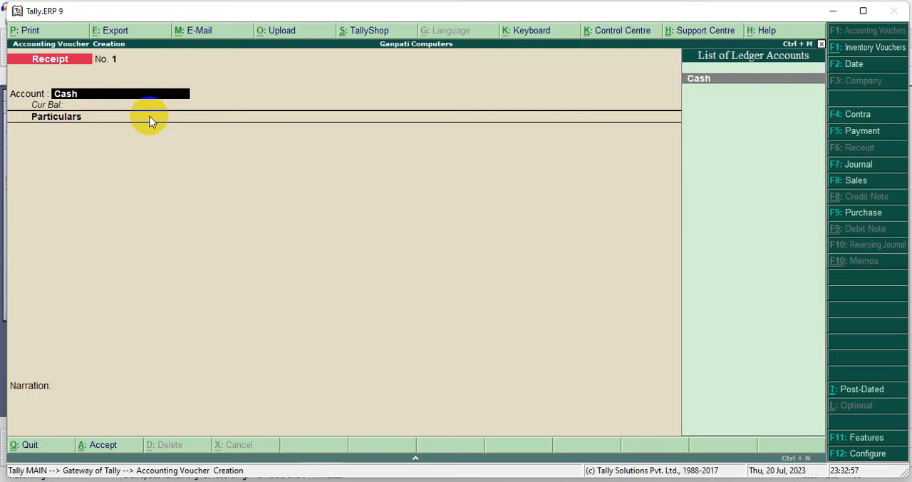
Credit the Capital ledger with 100000 in the cash receipt voucher
key(Return)
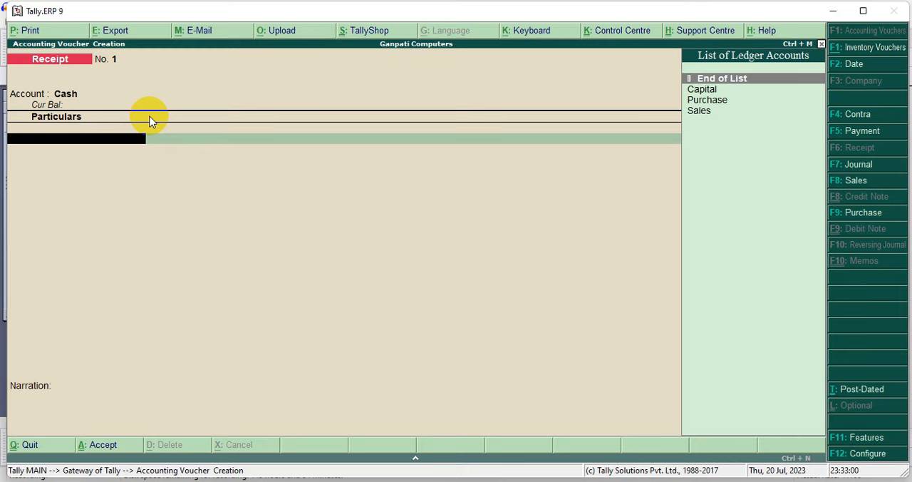
drag(661, 78, 779, 98)
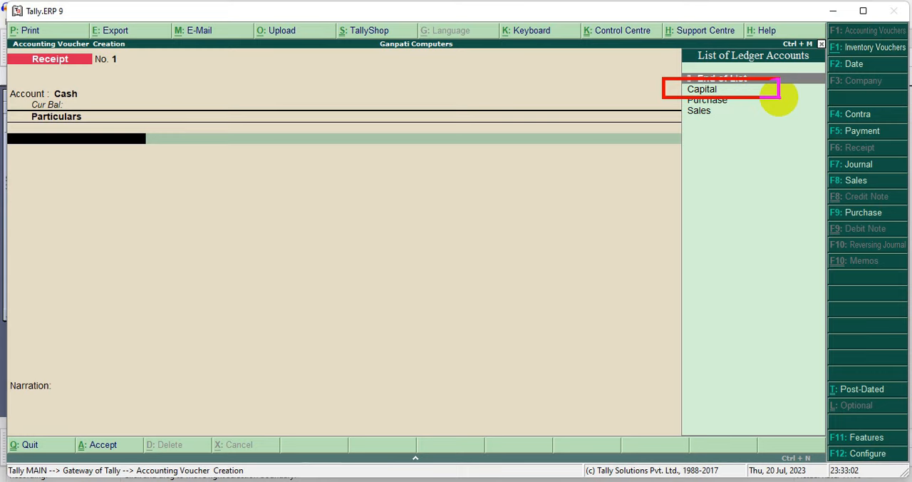
key(Down)
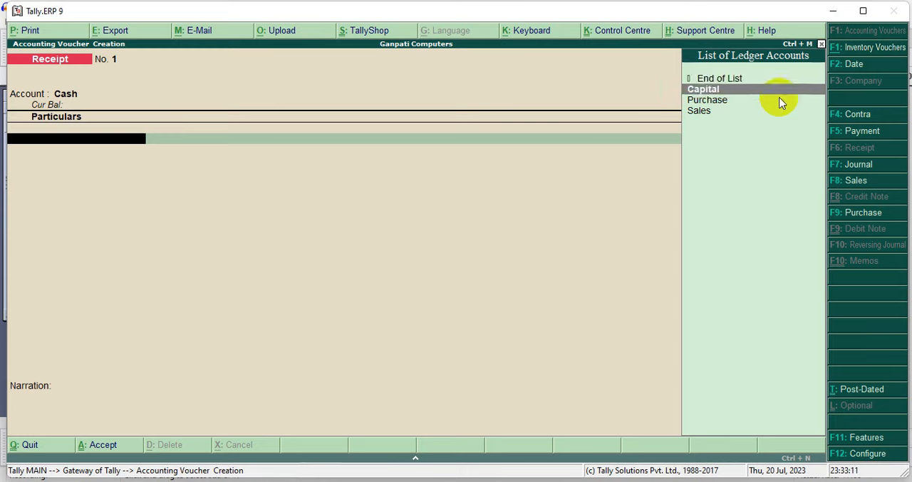
key(Return)
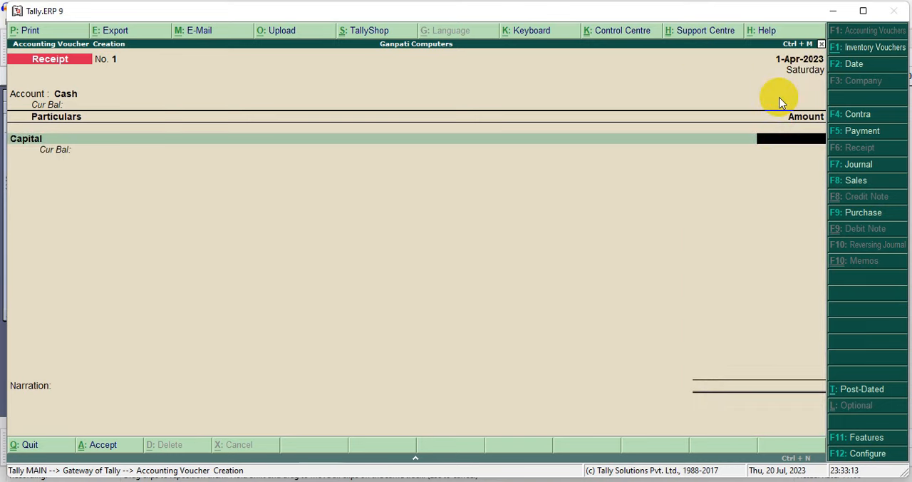
text(100000)
drag(810, 150, 830, 151)
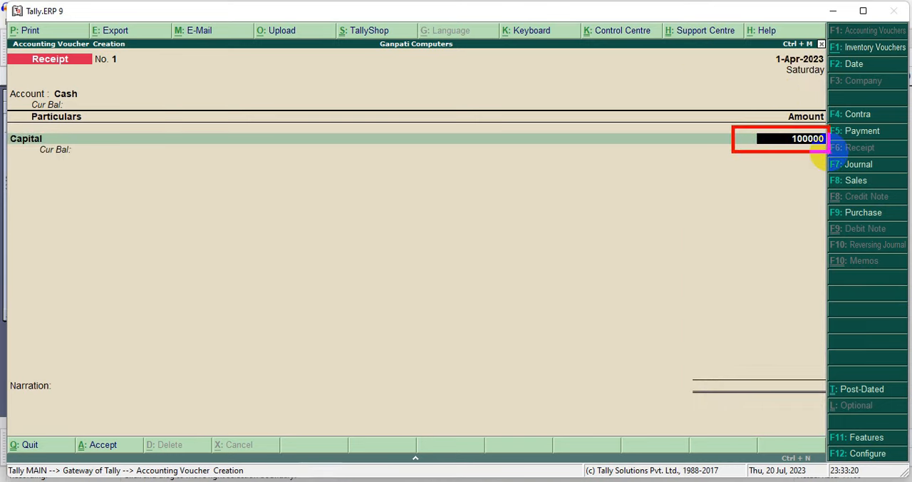
key(Return)
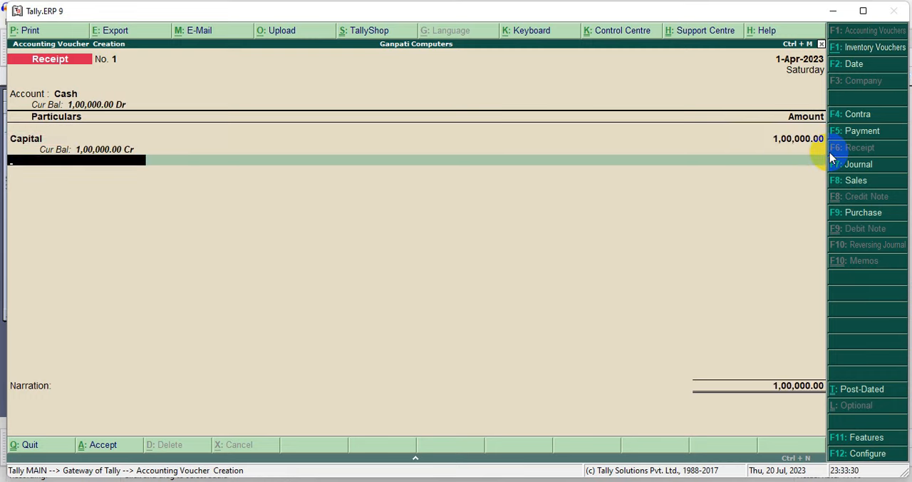
End the receipt's ledger entries, leave its narration blank and save the voucher
key(Return)
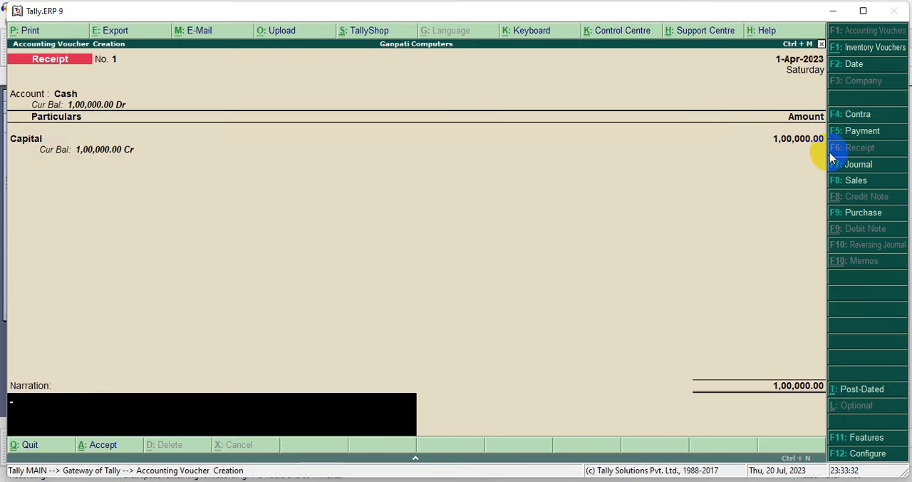
key(Return)
key(Return)
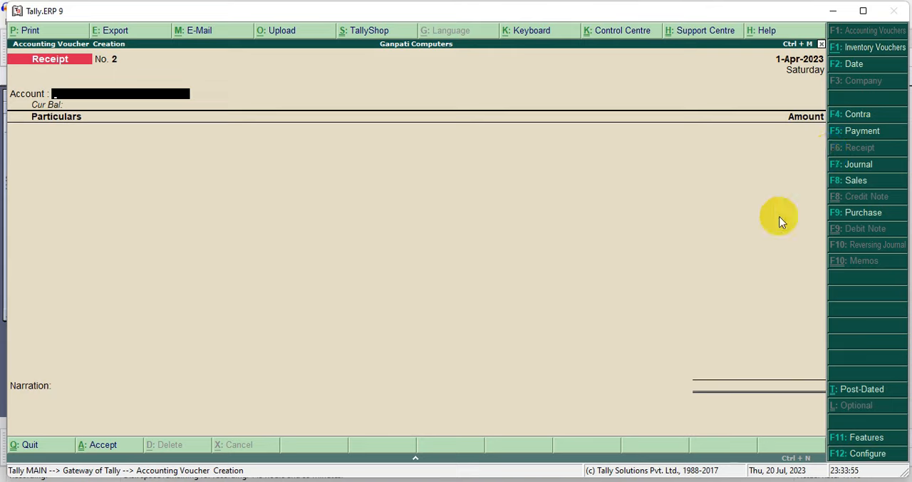
Switch the new voucher to the Purchase type
key(ctrl+2)
drag(814, 214, 681, 214)
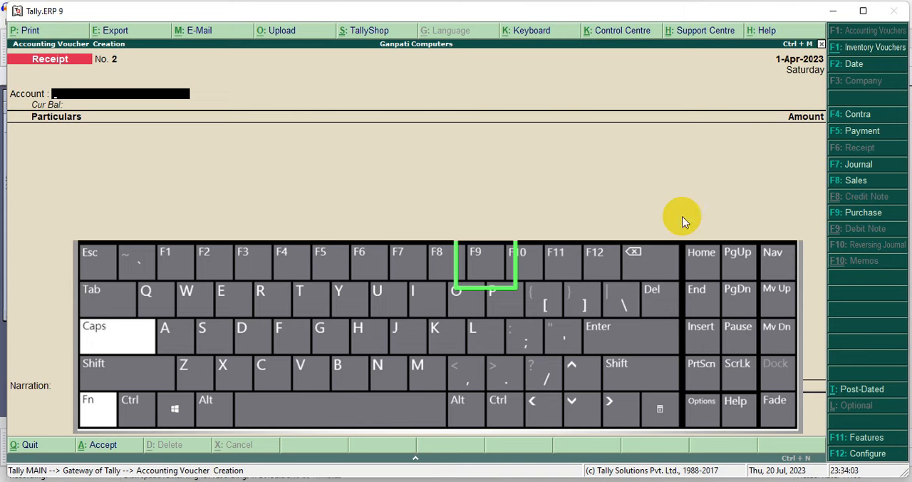
key(F9)
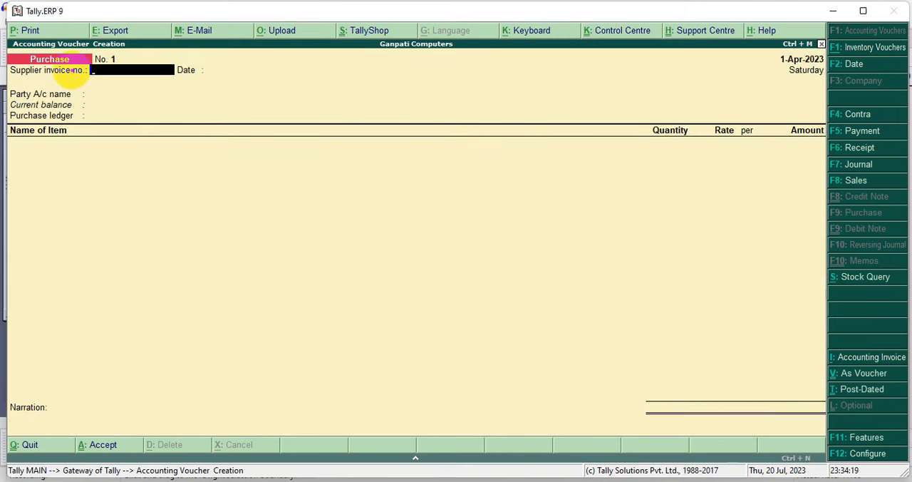
Enter supplier invoice number 11 on the purchase voucher and accept 1-Apr-2023 as the invoice date
mouse_move(71, 69)
mouse_down()
mouse_move(121, 152)
mouse_move(166, 200)
mouse_up()
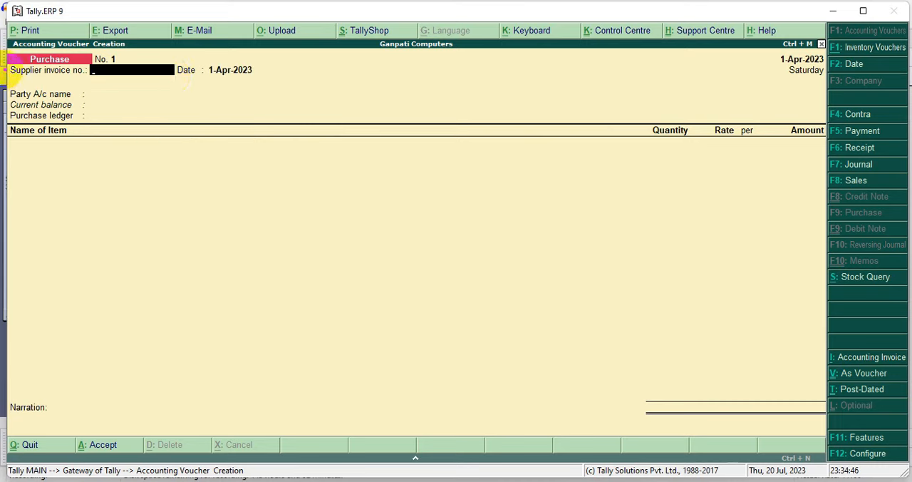
mouse_move(6, 64)
mouse_down()
mouse_move(27, 76)
mouse_move(178, 77)
mouse_up()
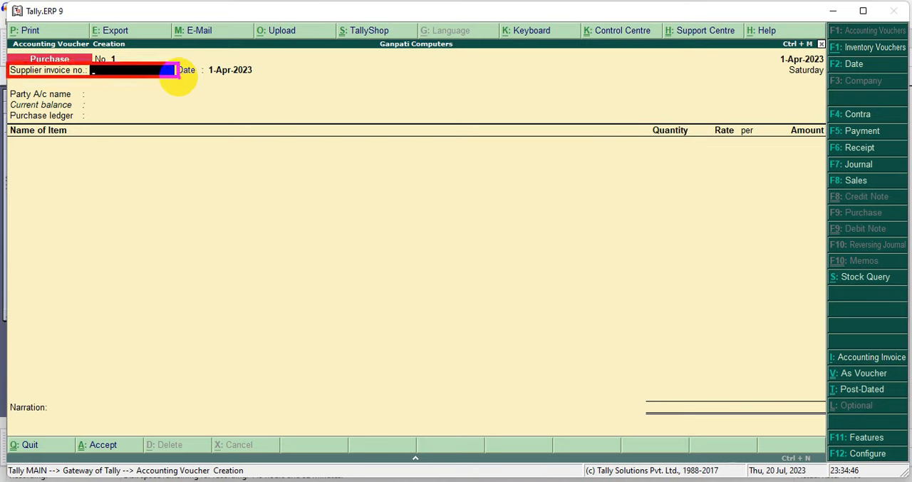
key(Escape)
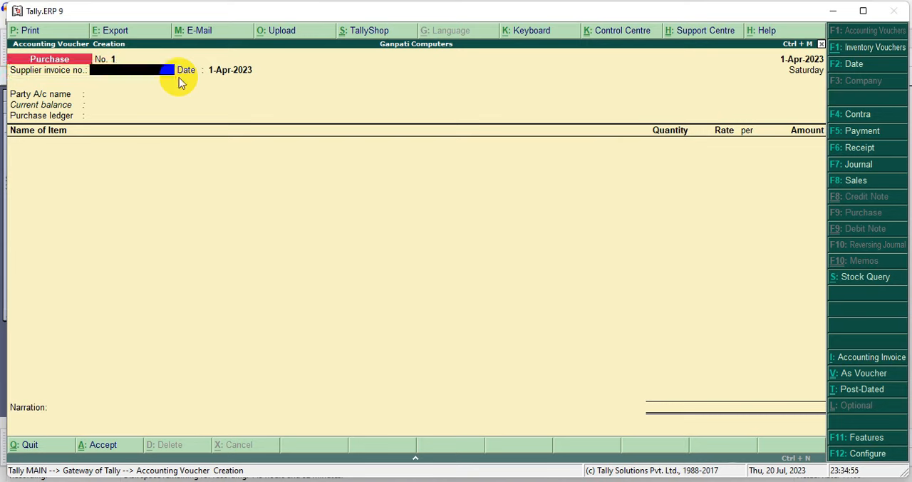
text(11)
key(Return)
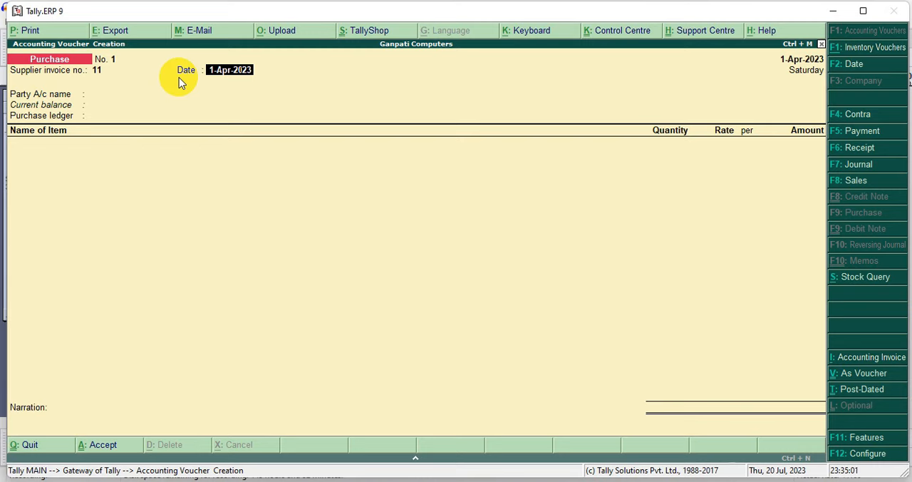
key(Return)
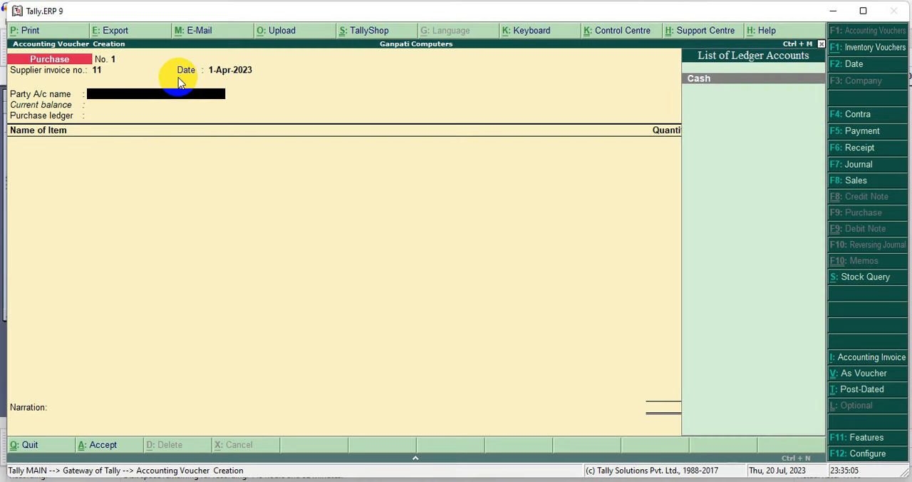
Set the purchase's party account to Cash and accept the party details with Rajasthan as the state
drag(9, 87, 275, 104)
drag(658, 69, 823, 92)
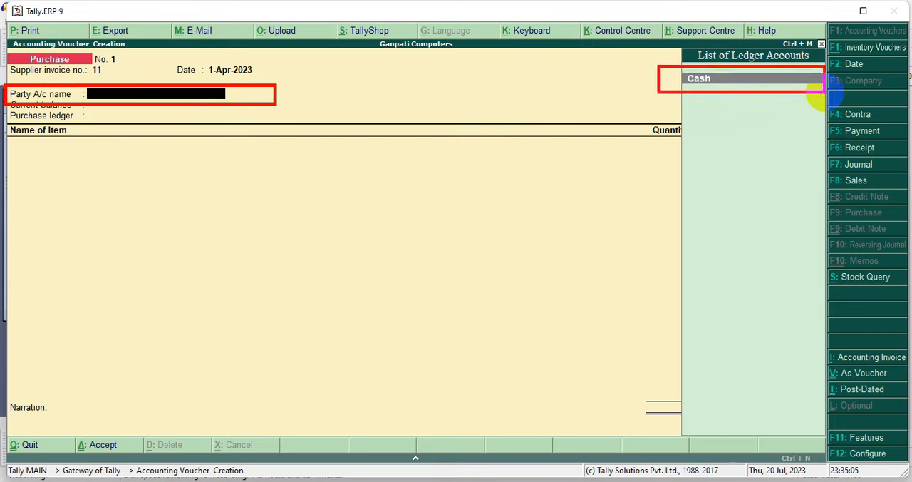
key(Return)
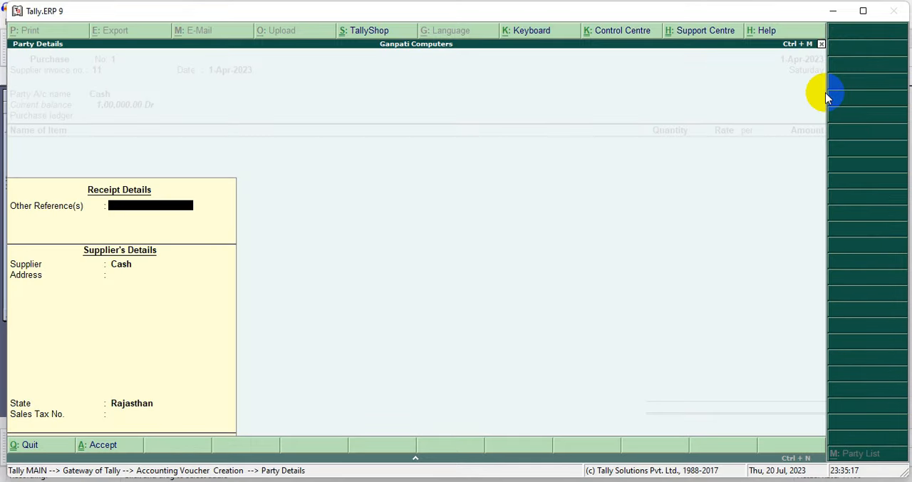
key(Return)
key(Return)
key(Return)
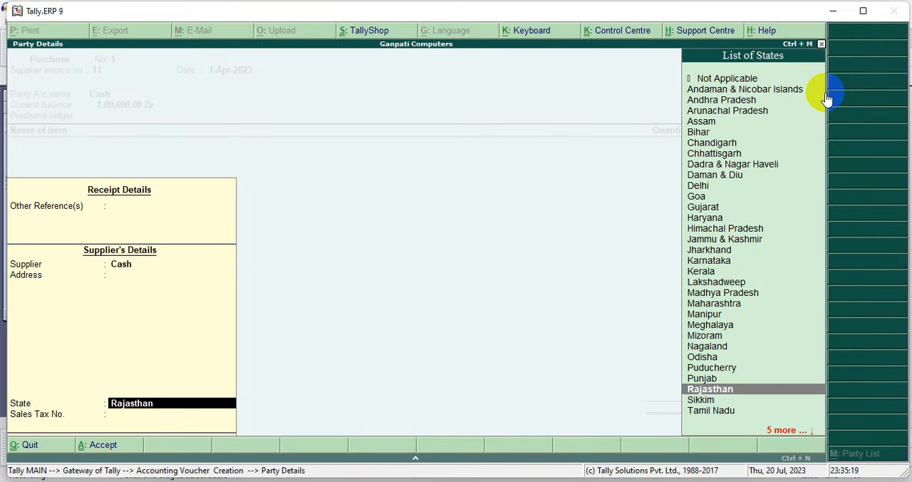
key(Return)
key(Return)
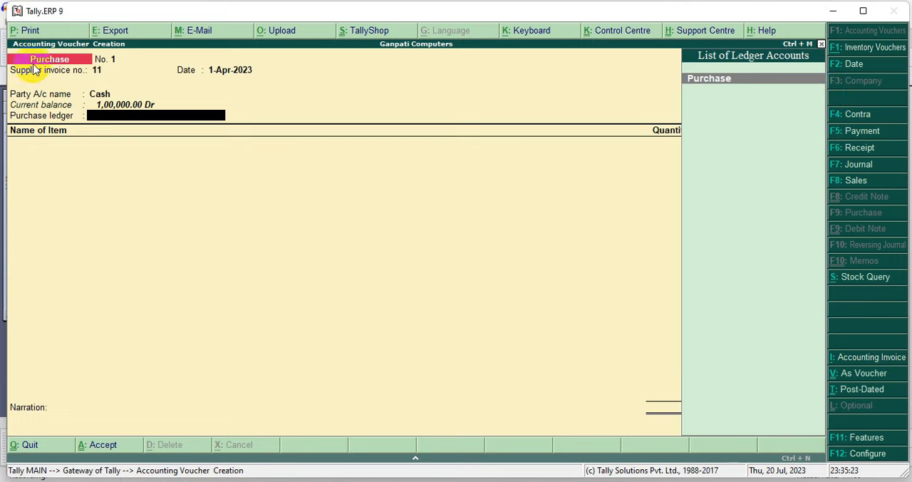
Set the voucher's purchase ledger to Purchase
drag(9, 116, 230, 119)
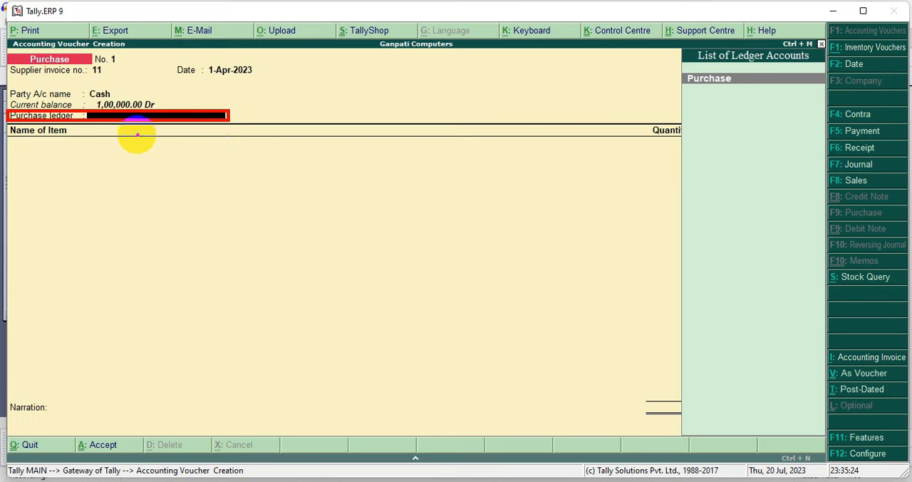
mouse_move(668, 69)
mouse_down()
mouse_move(703, 86)
mouse_move(823, 92)
mouse_up()
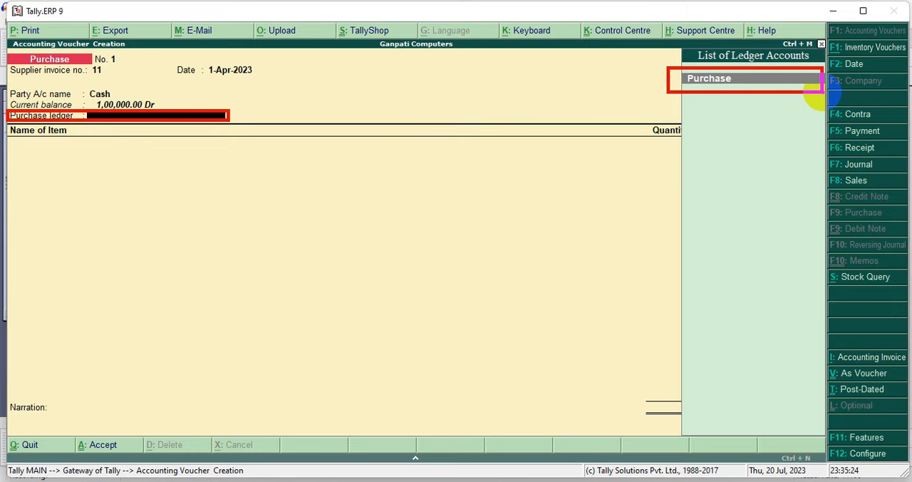
key(Return)
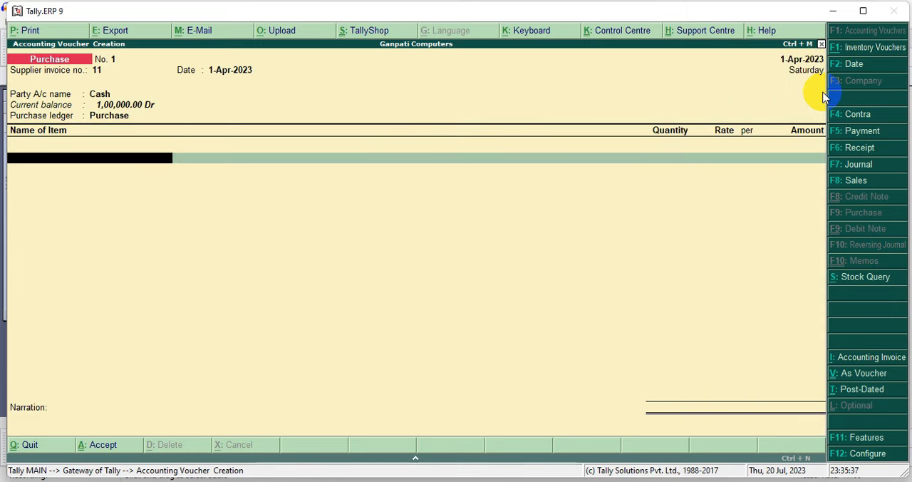
Add the stock item Mouse to the purchase with quantity 100 nos at a rate of 100 per nos
mouse_move(8, 120)
mouse_down()
mouse_move(121, 159)
mouse_move(218, 169)
mouse_up()
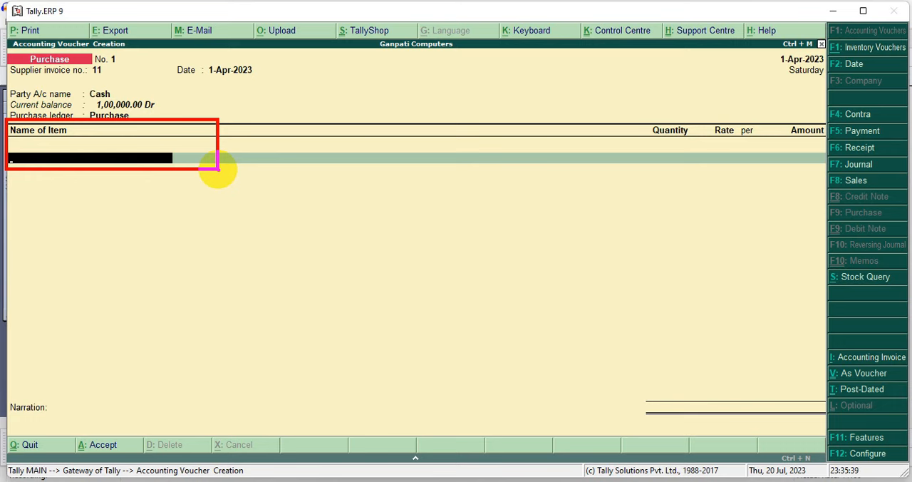
key(Escape)
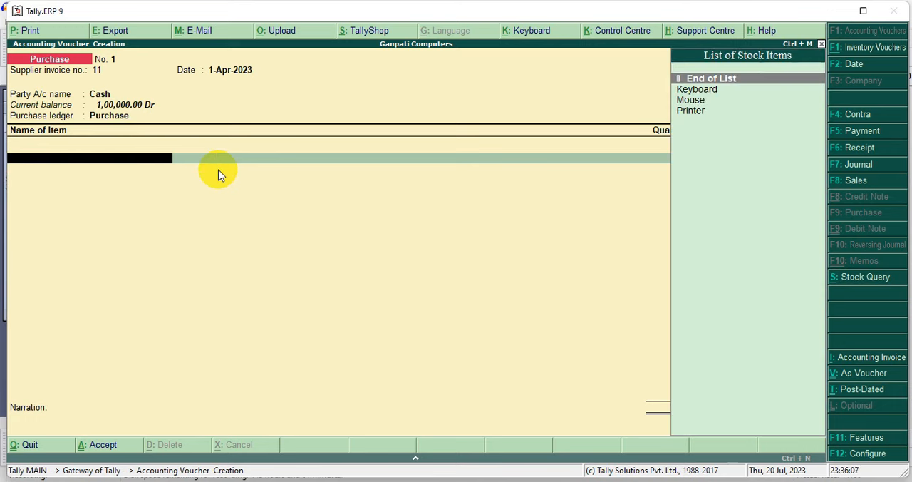
text(Mouse)
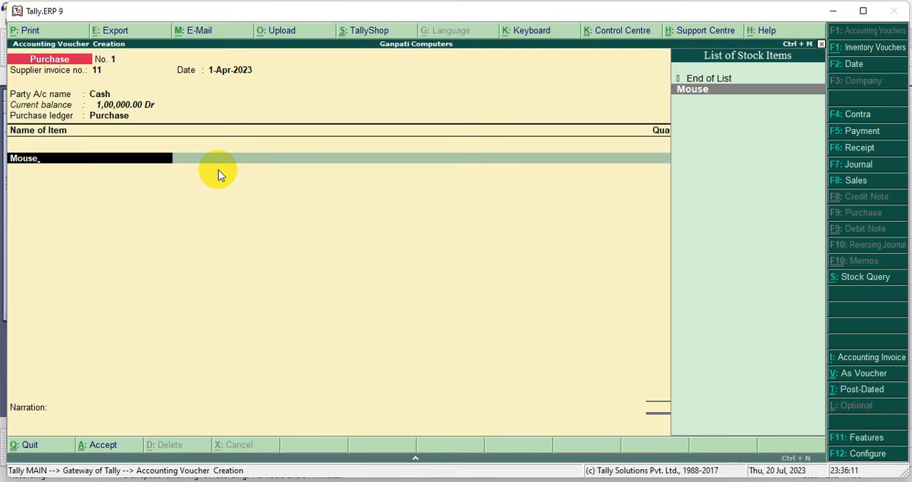
key(Return)
text(100)
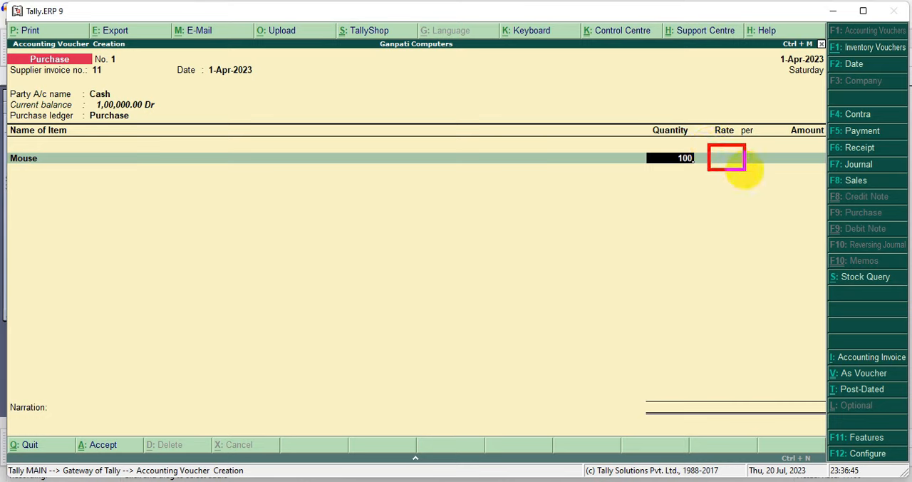
key(Return)
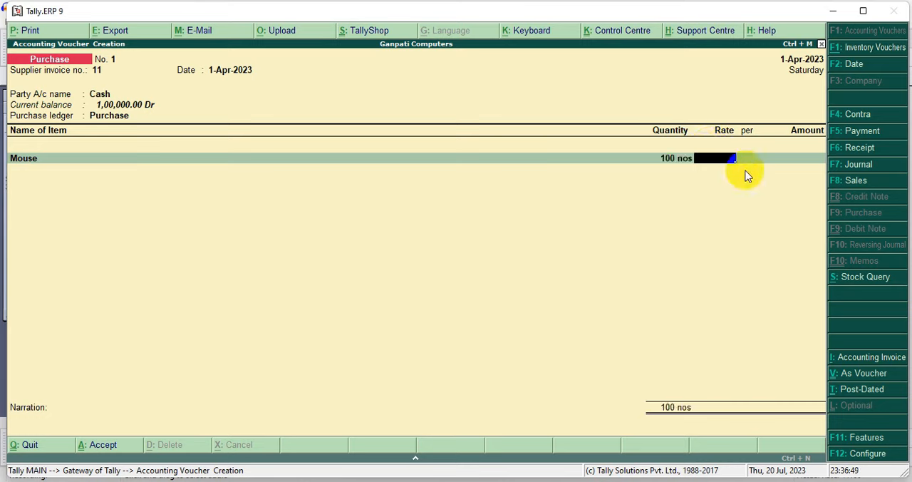
text(100)
key(Return)
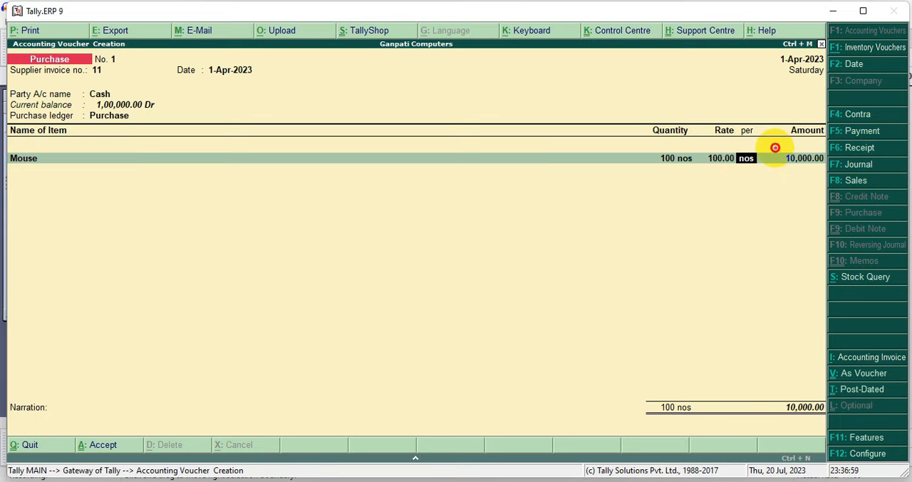
drag(775, 148, 826, 169)
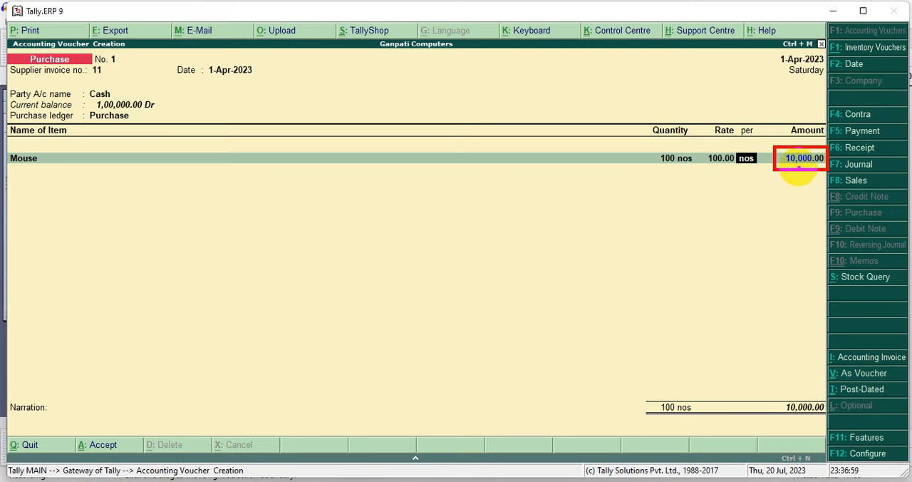
key(Return)
key(Return)
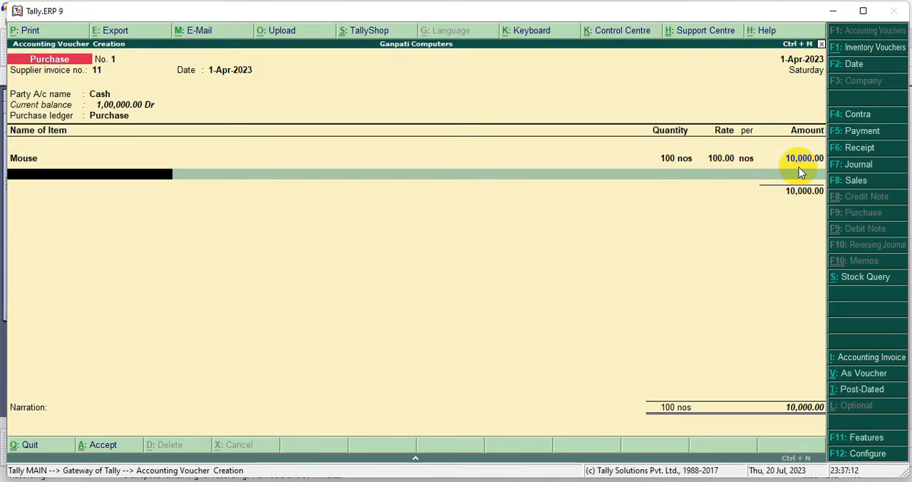
Add the stock item Keyboard to the purchase with quantity 100 nos at a rate of 300 per nos
text(K)
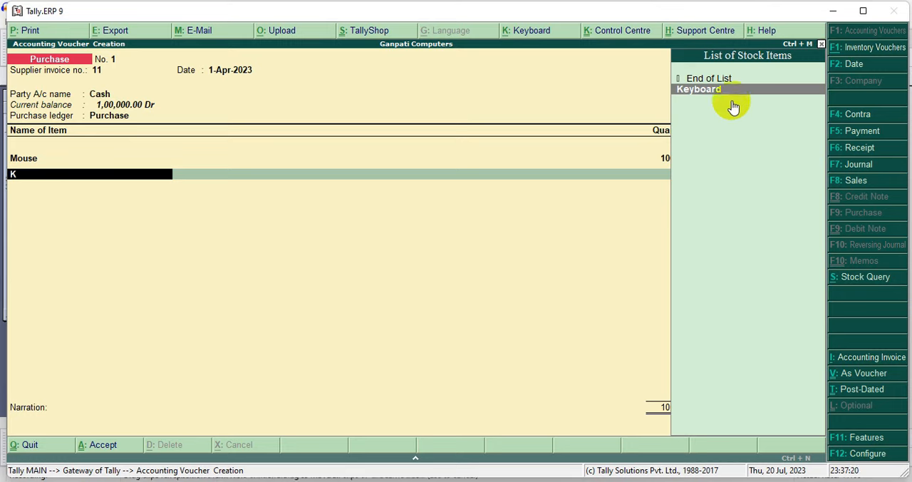
drag(667, 80, 821, 100)
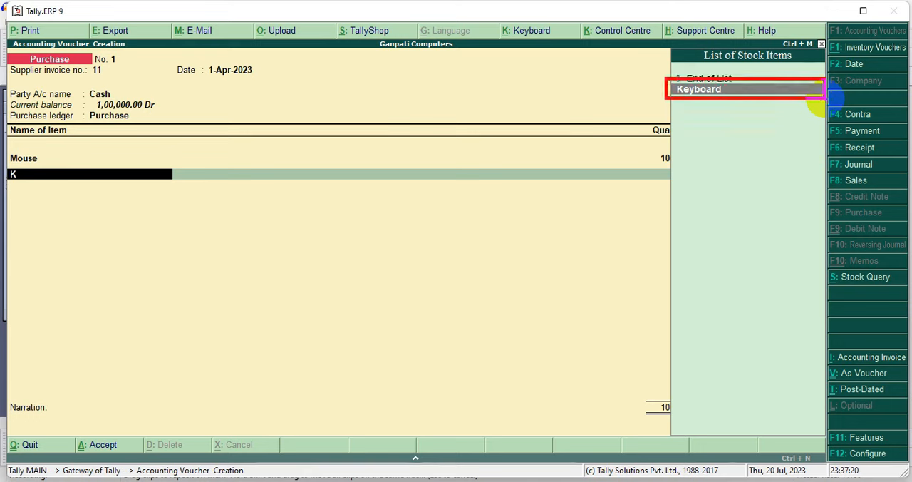
key(Return)
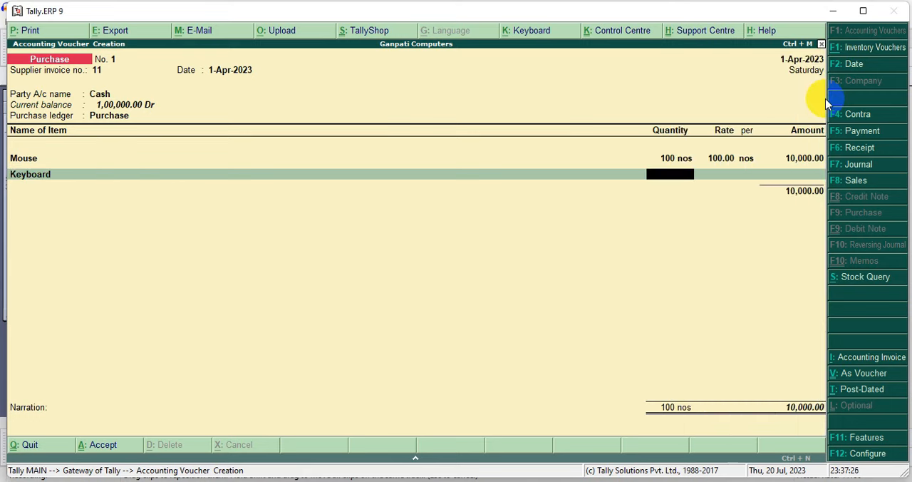
text(100)
key(Return)
text(300)
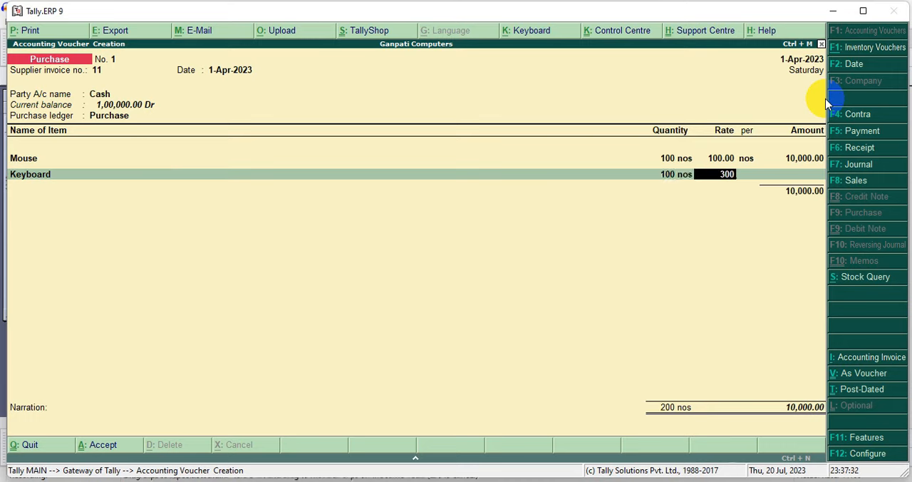
key(Return)
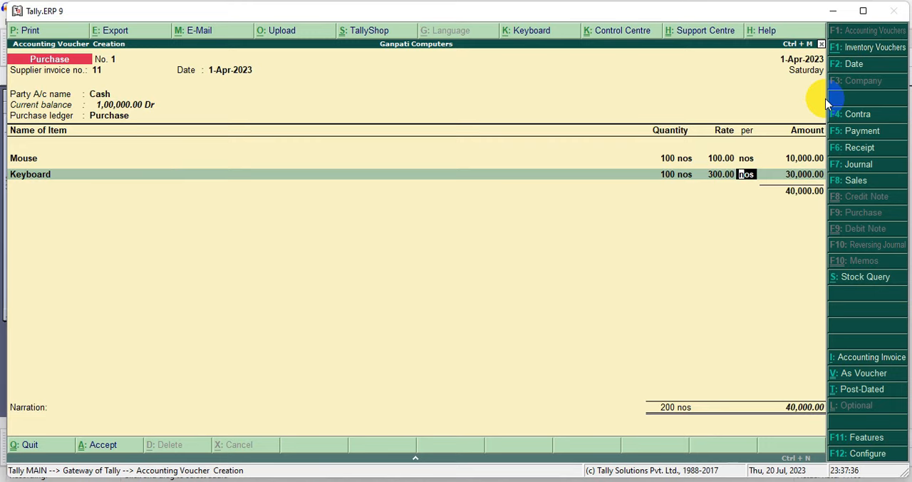
key(Return)
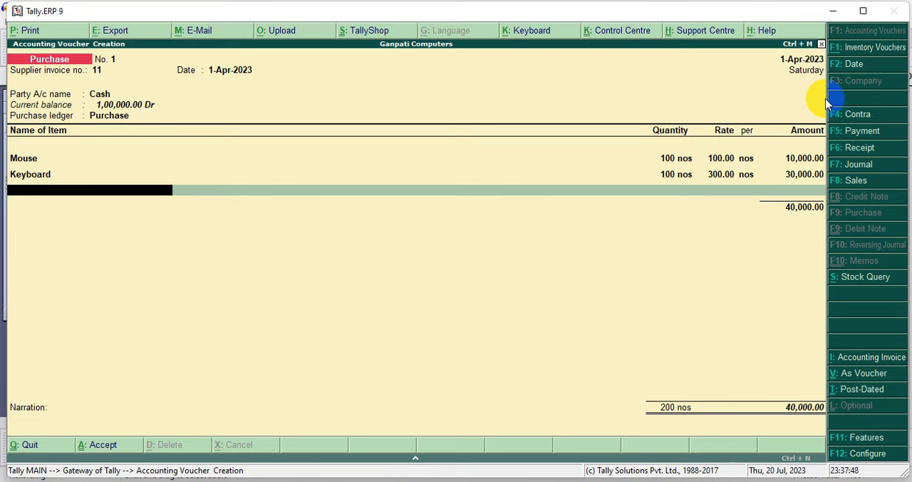
Add the stock item Printer to the purchase with quantity 1 nos at a rate of 10,000 per nos
text(P)
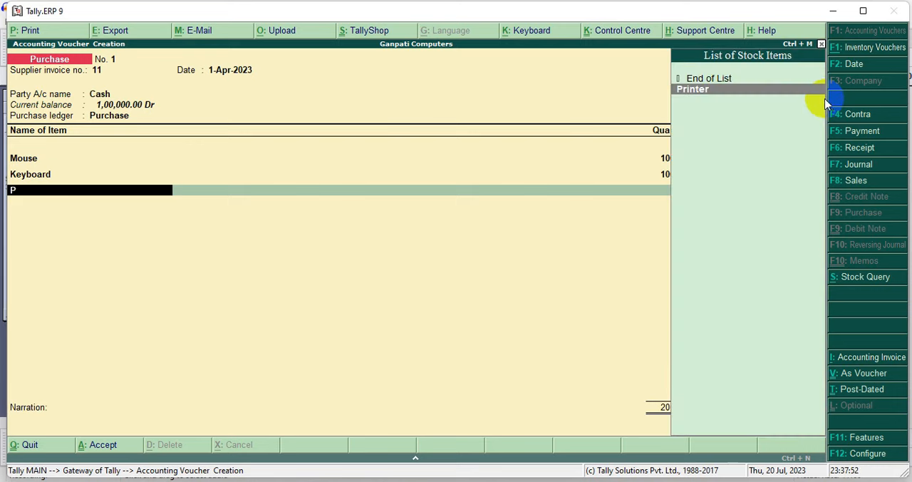
click(710, 93)
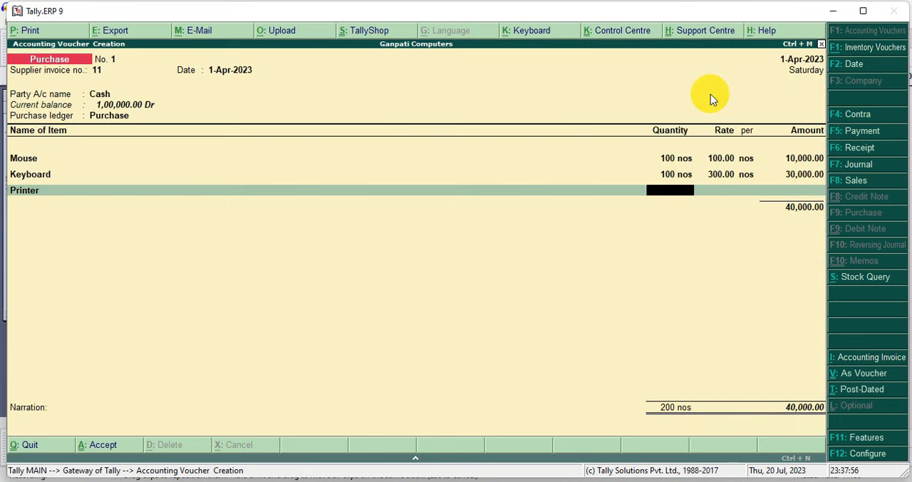
text(1)
key(Return)
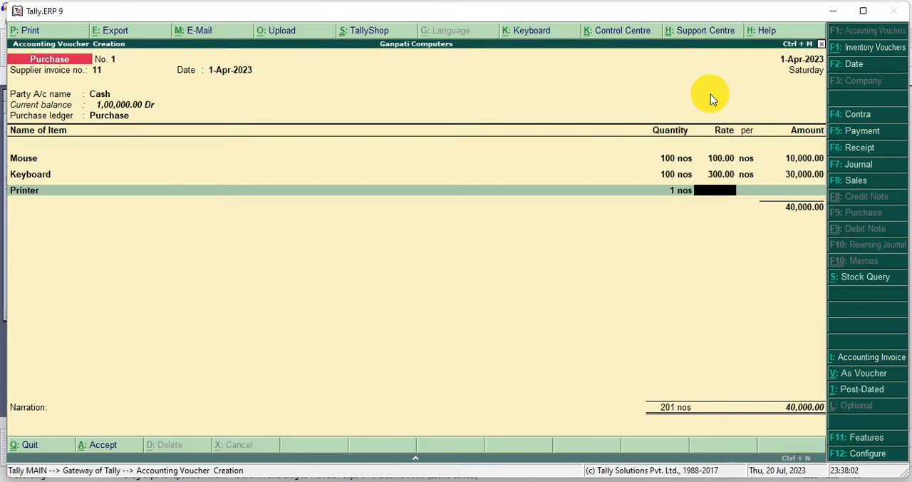
text(10000)
key(Return)
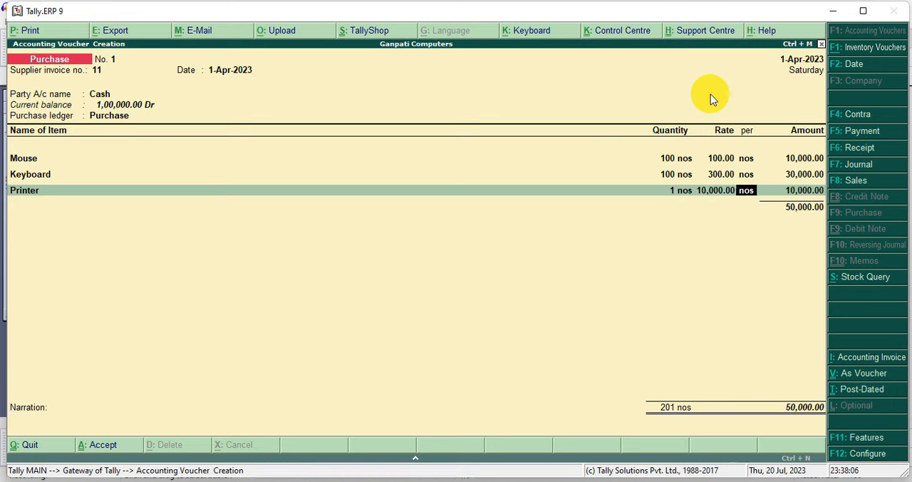
drag(761, 148, 826, 213)
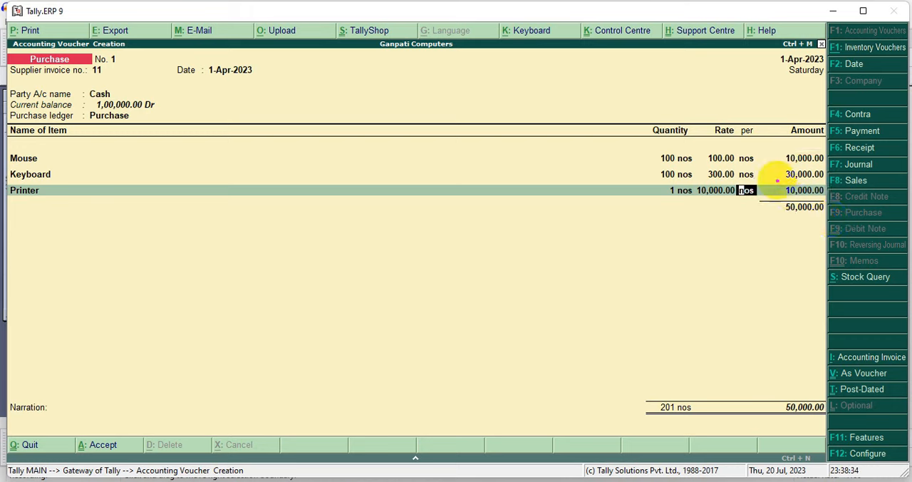
click(770, 193)
drag(770, 192, 825, 212)
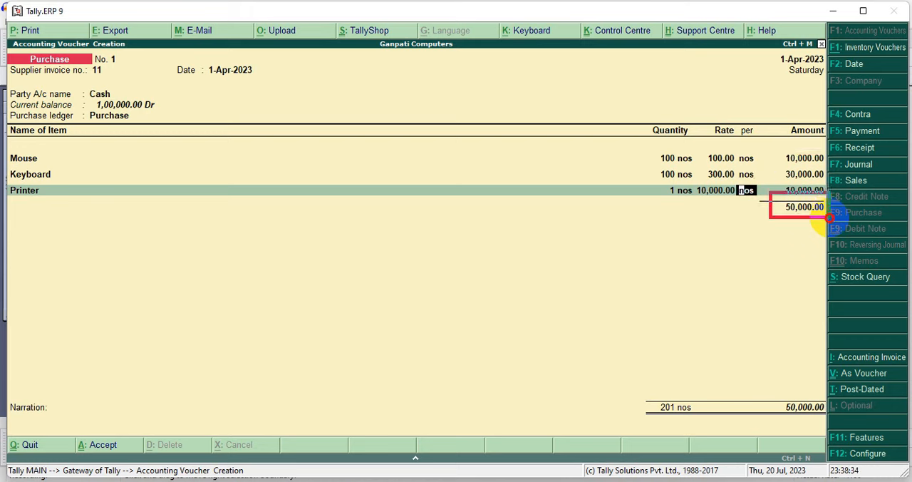
key(Return)
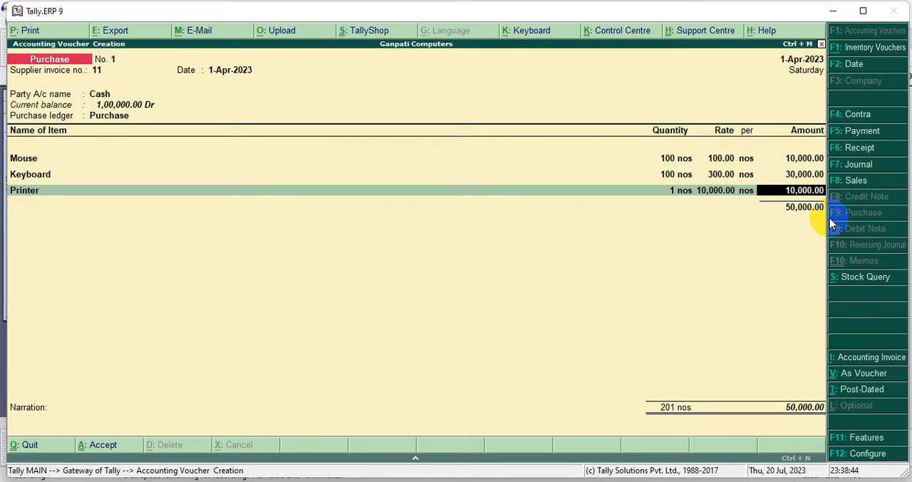
key(Return)
End the purchase's item list and save the voucher without a narration
key(Return)
key(Return)
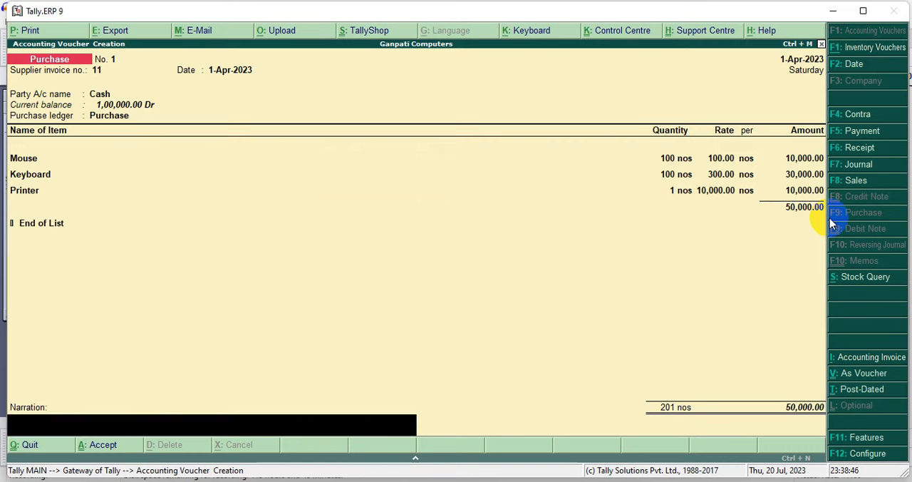
key(Return)
key(Return)
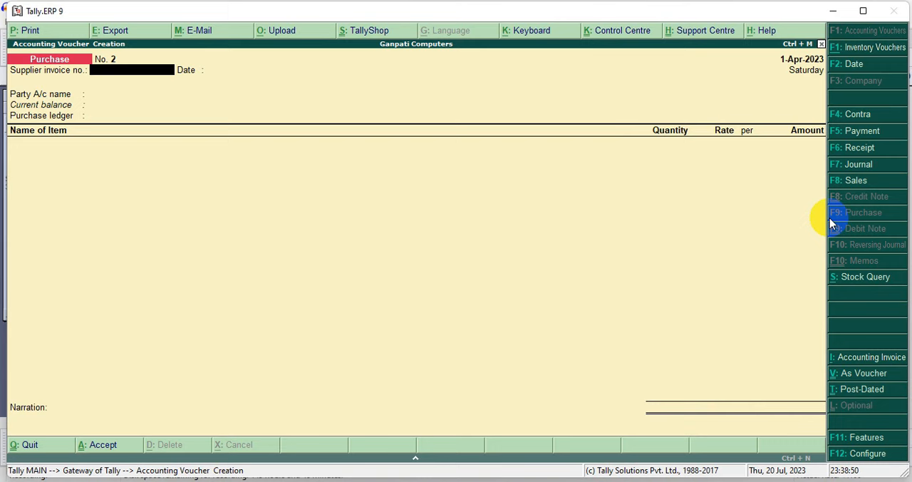
Reopen the saved purchase voucher No. 1 and generate its print preview as an invoice
key(Page_Up)
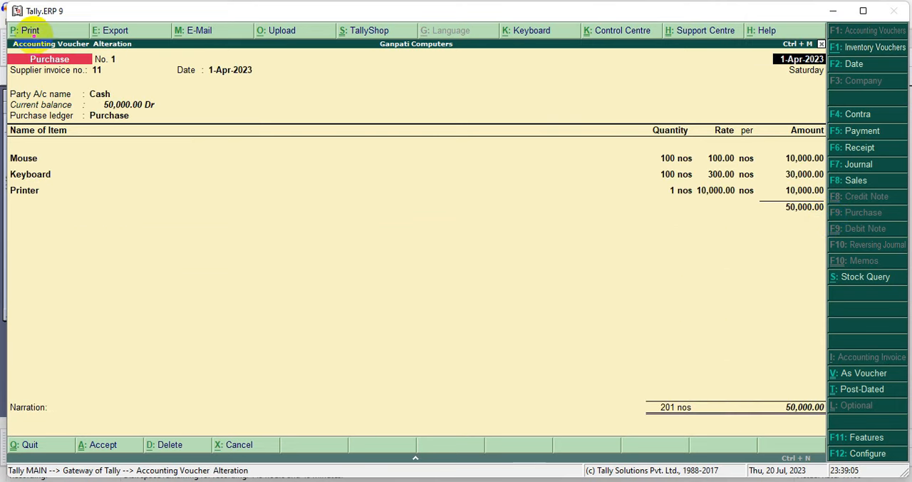
key(alt+p)
drag(75, 101, 159, 232)
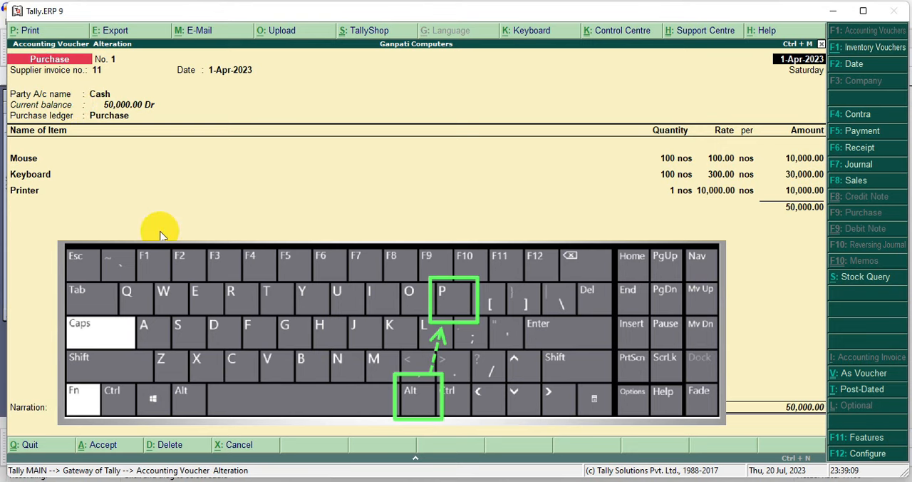
key(alt+p)
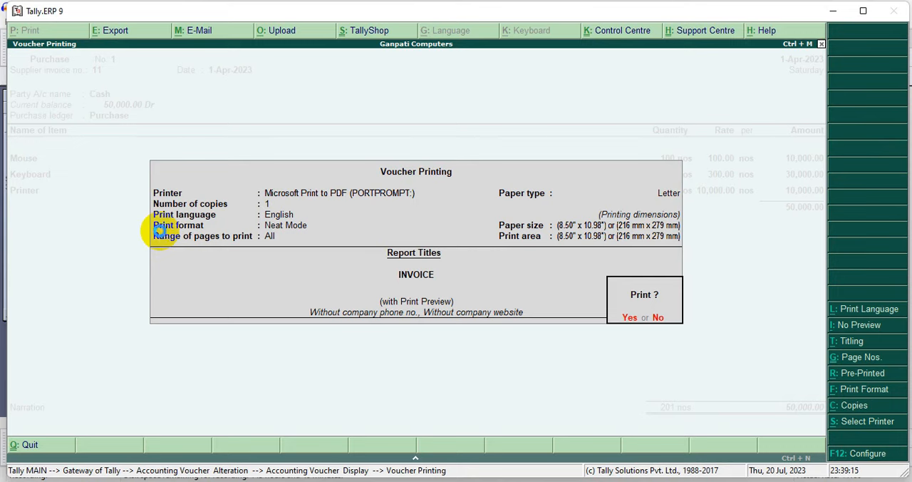
key(Return)
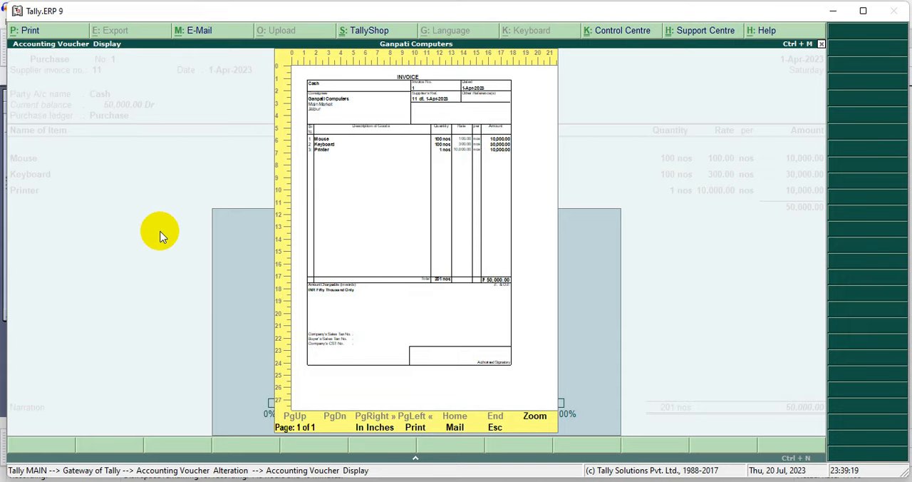
Enlarge the previewed invoice, review its items and total, and return to the blank purchase voucher
click(540, 419)
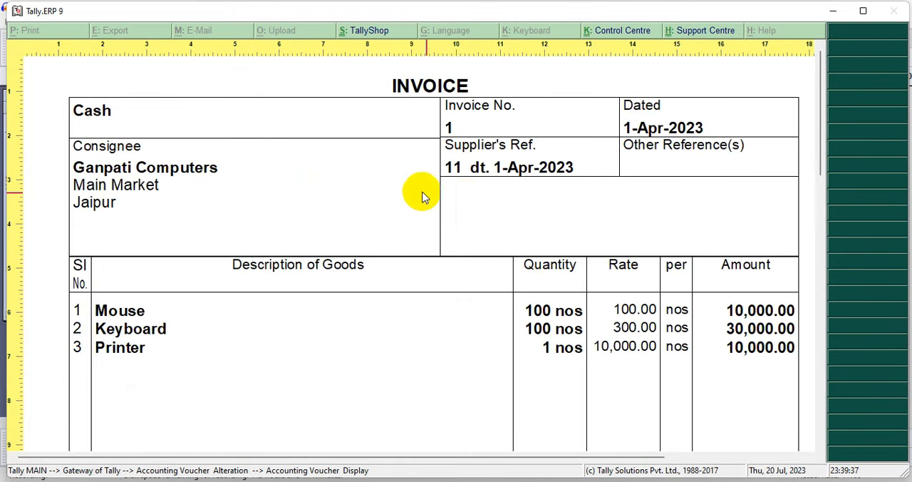
scroll(734, 202, down, 2)
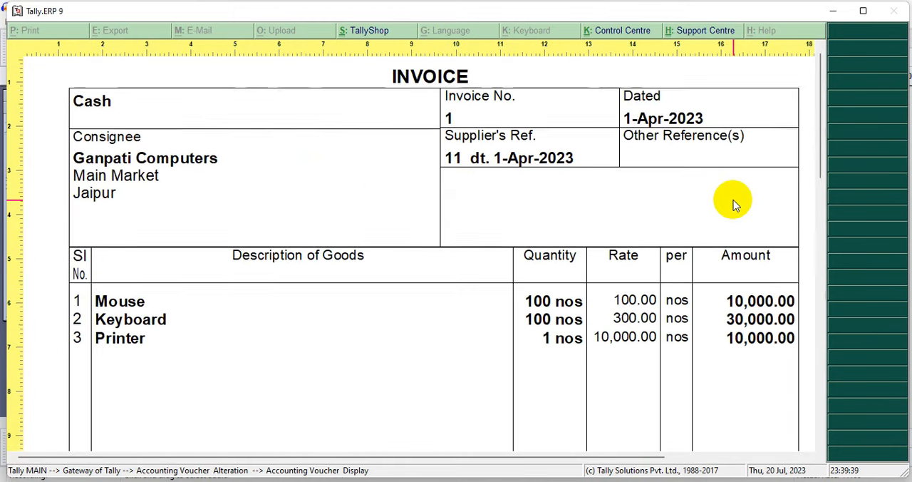
scroll(734, 204, down, 12)
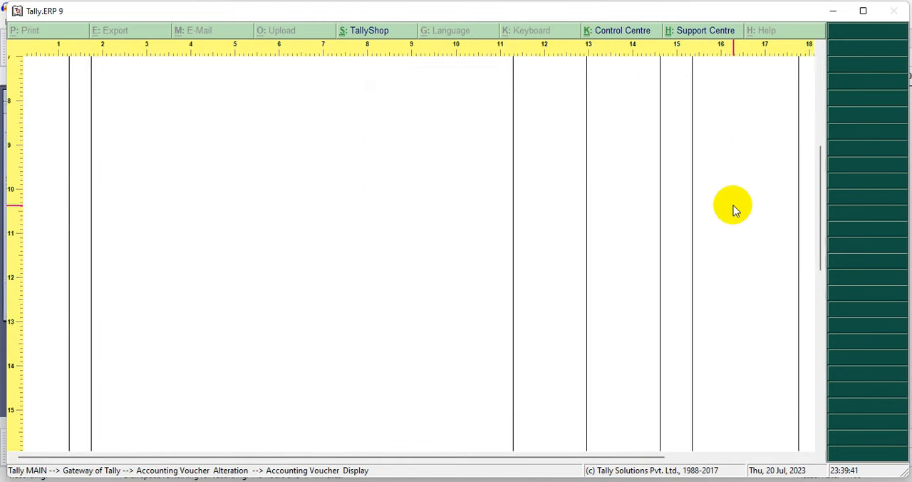
scroll(734, 208, down, 6)
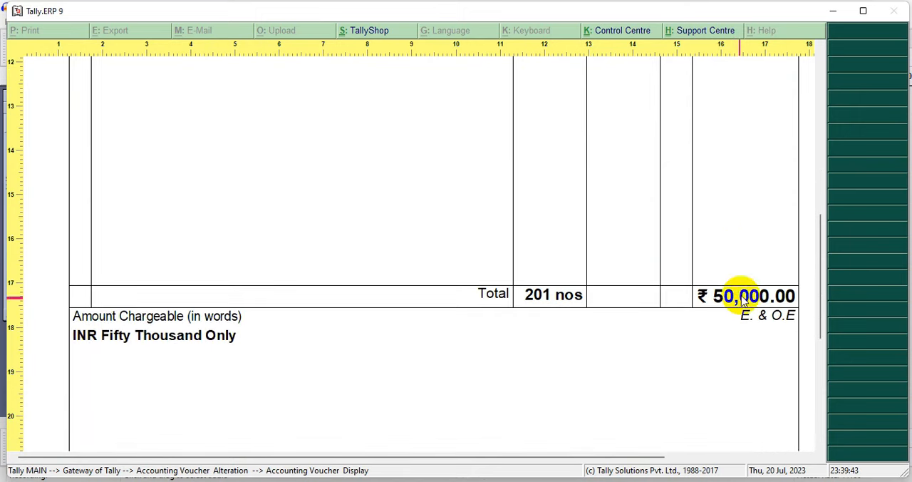
scroll(735, 313, up, 14)
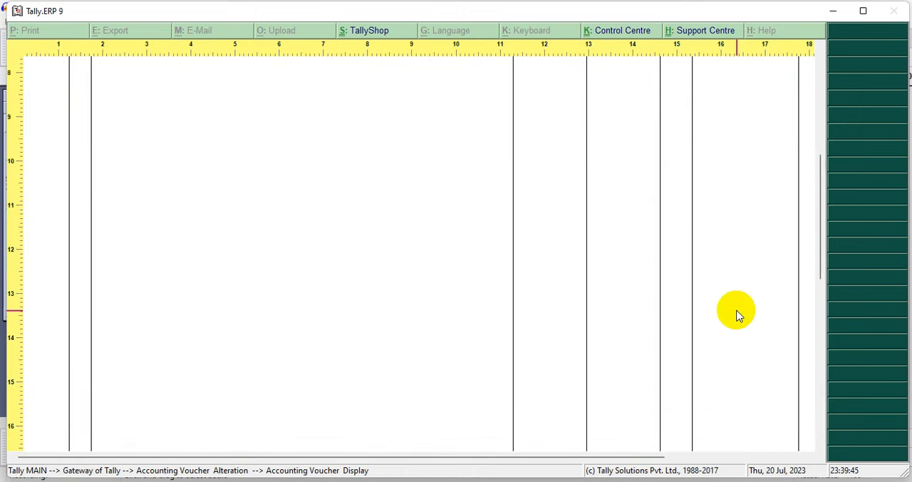
scroll(731, 311, up, 8)
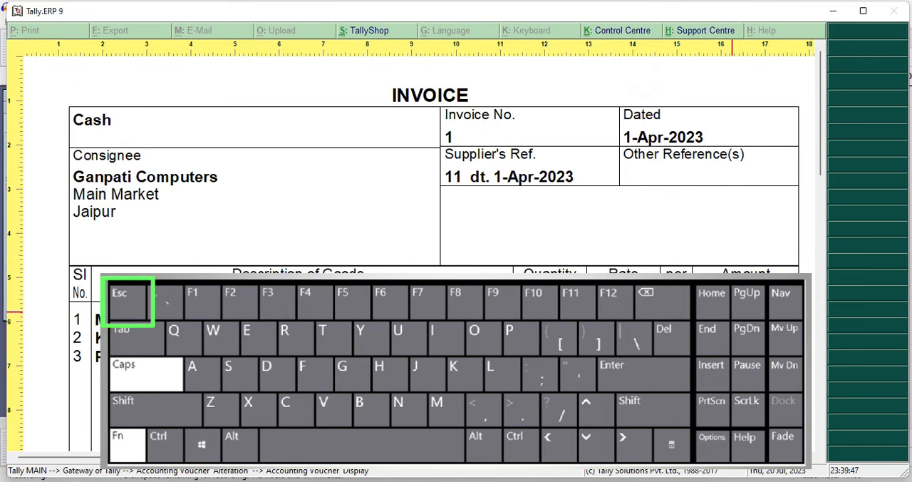
key(Escape)
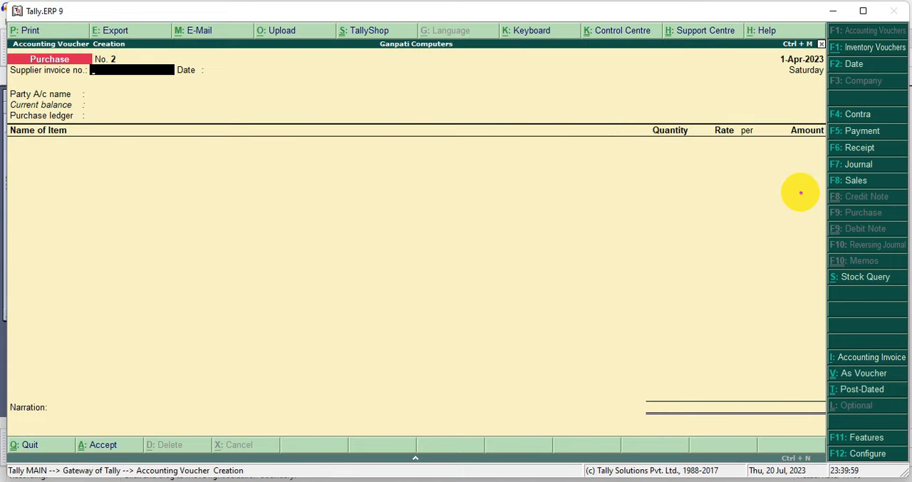
Switch to a new sales voucher and enter 122 as its reference number
drag(806, 187, 704, 184)
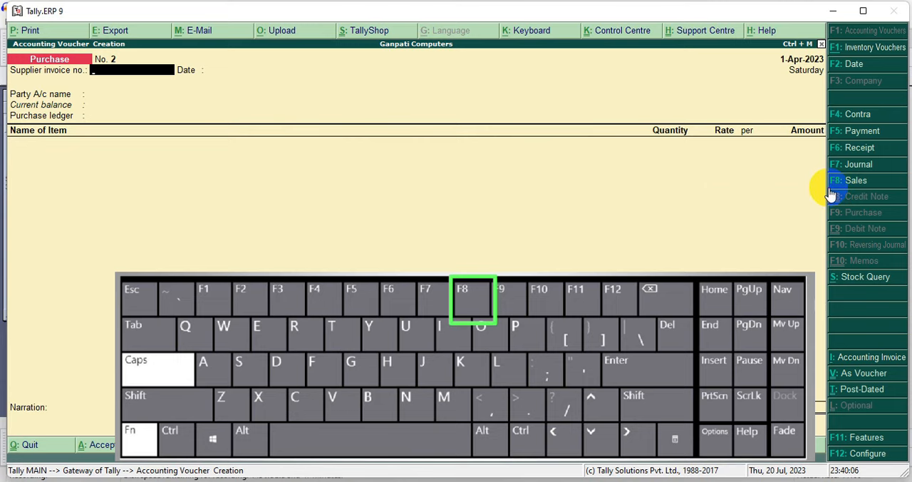
key(F8)
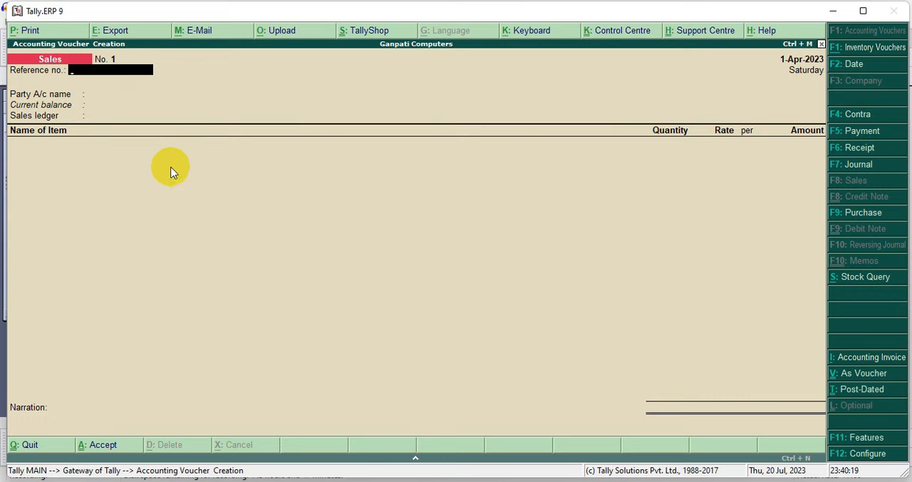
text(122)
key(Return)
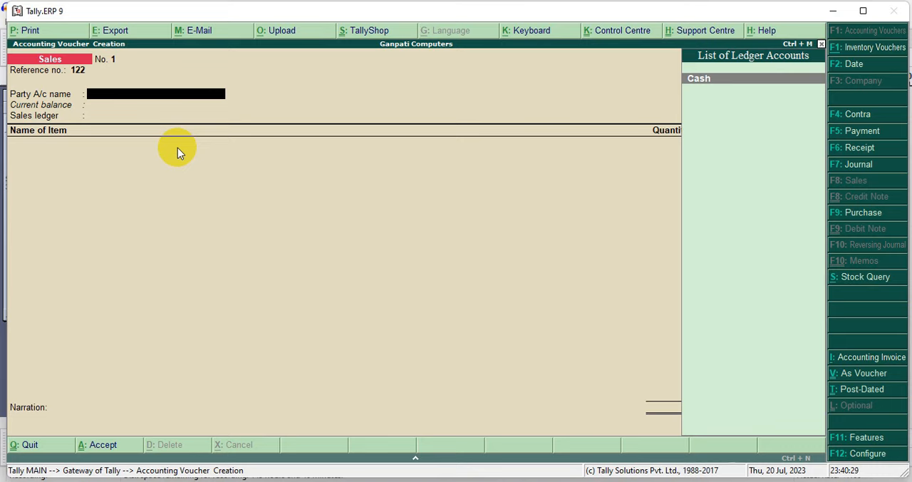
Set the sale's party account to Cash and accept the despatch, order and buyer's details with Rajasthan as the state
click(705, 80)
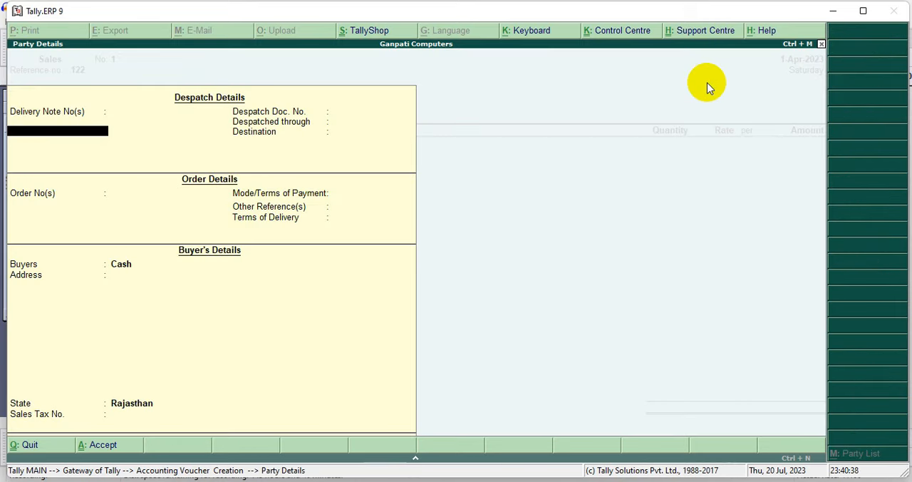
key(Return)
key(Return)
key(Return)
key(Return)
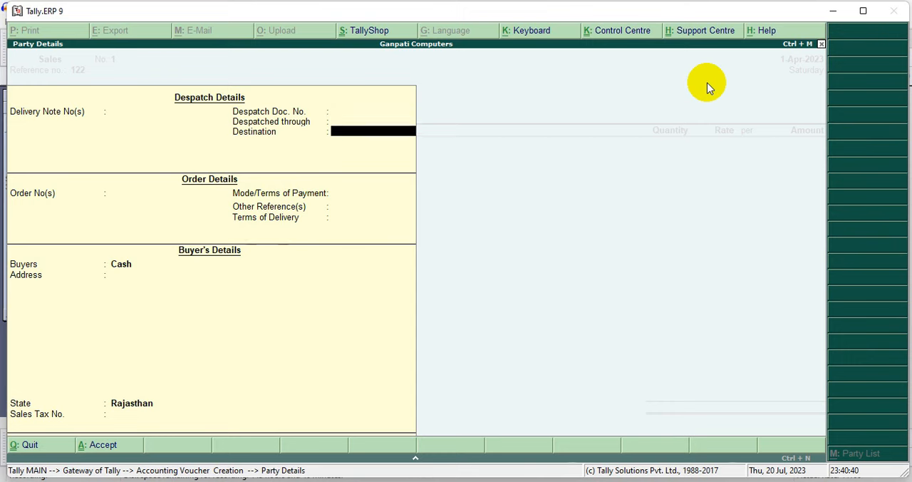
key(Return)
key(Return)
key(Return)
key(Return)
key(Return)
key(Return)
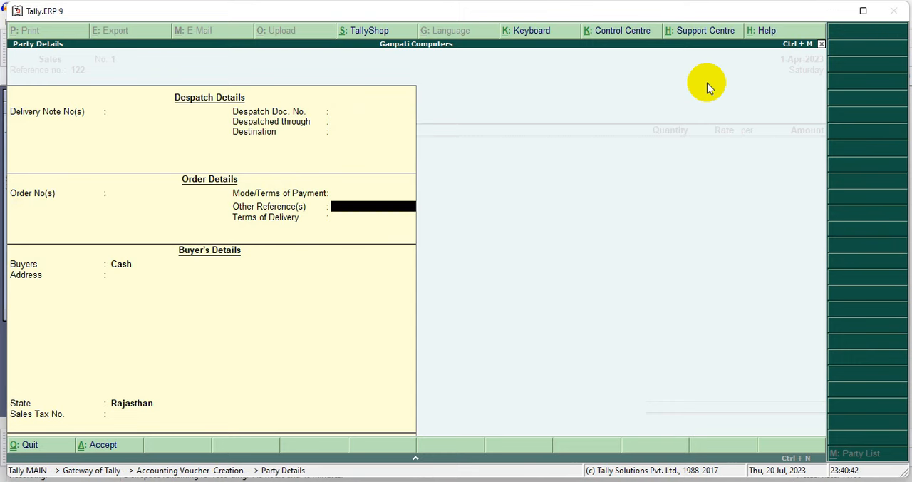
key(Return)
key(Return)
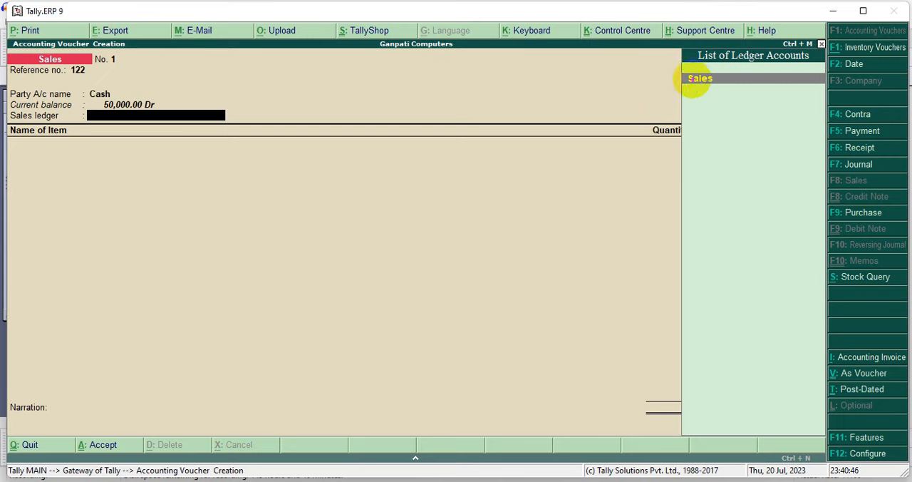
Set the sales voucher's sales ledger to Sales
mouse_move(8, 105)
mouse_down()
mouse_move(136, 128)
mouse_move(239, 132)
mouse_up()
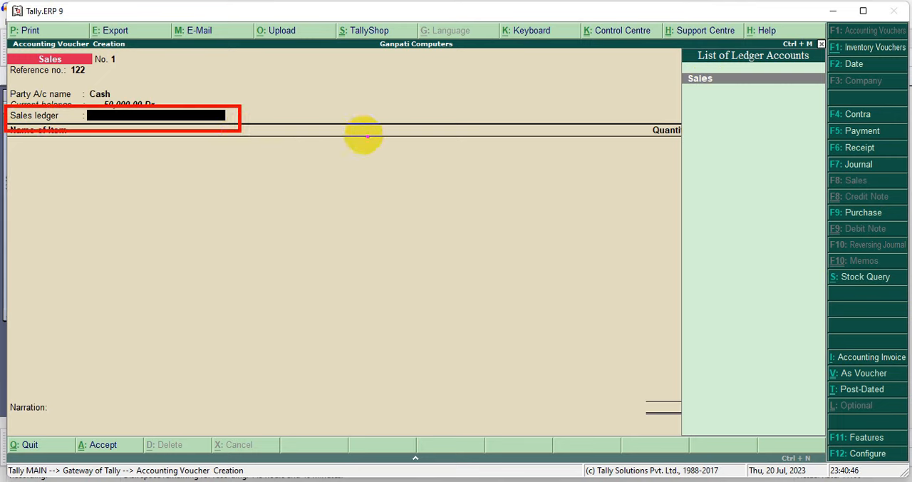
drag(673, 69, 812, 92)
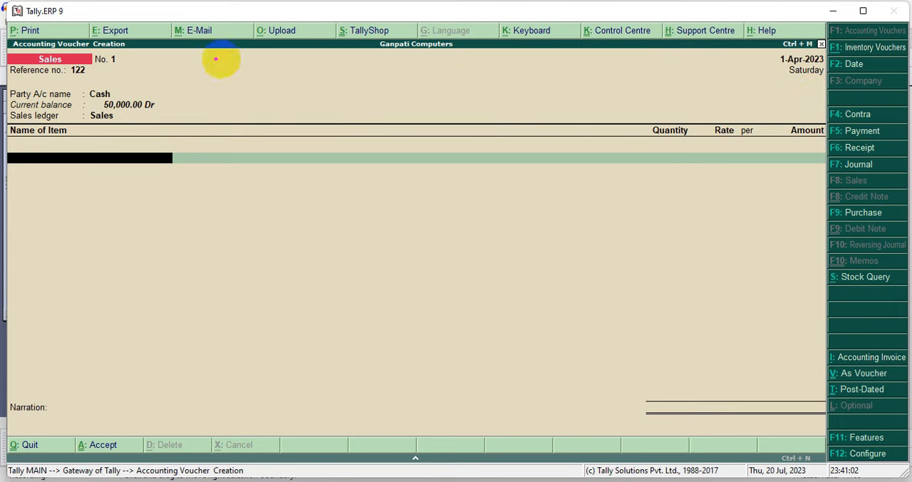
Add Printer as the first item of the sales voucher and try a quantity of 2
drag(8, 121, 204, 177)
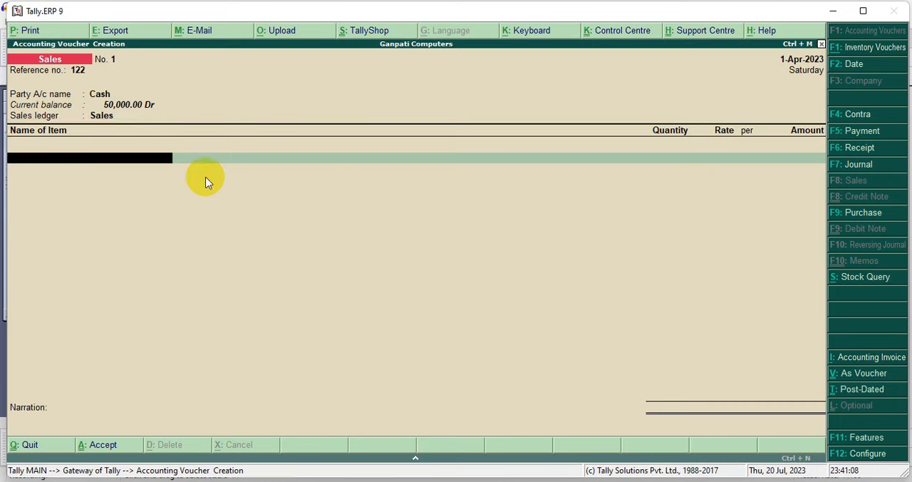
text(P)
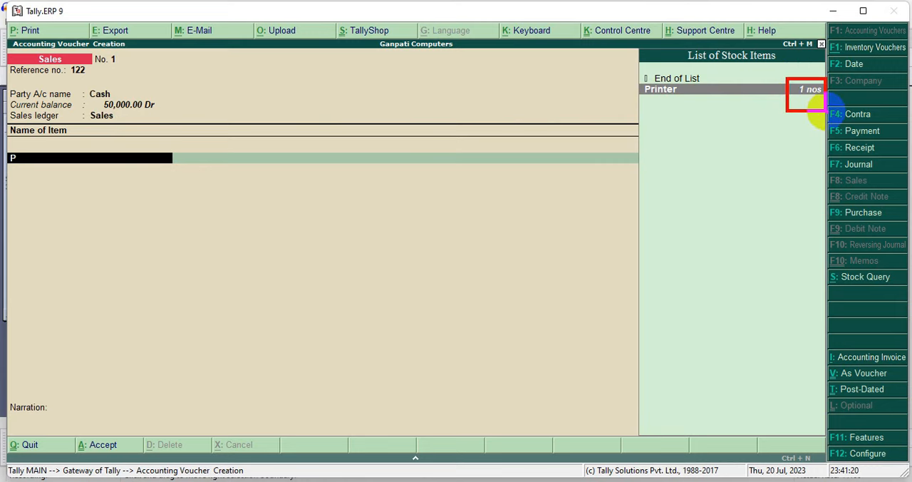
key(Return)
text(2)
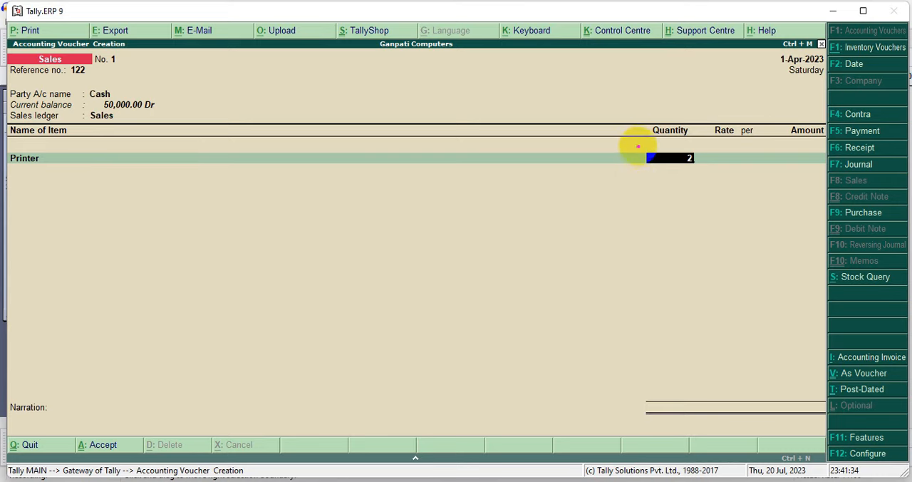
drag(636, 141, 703, 176)
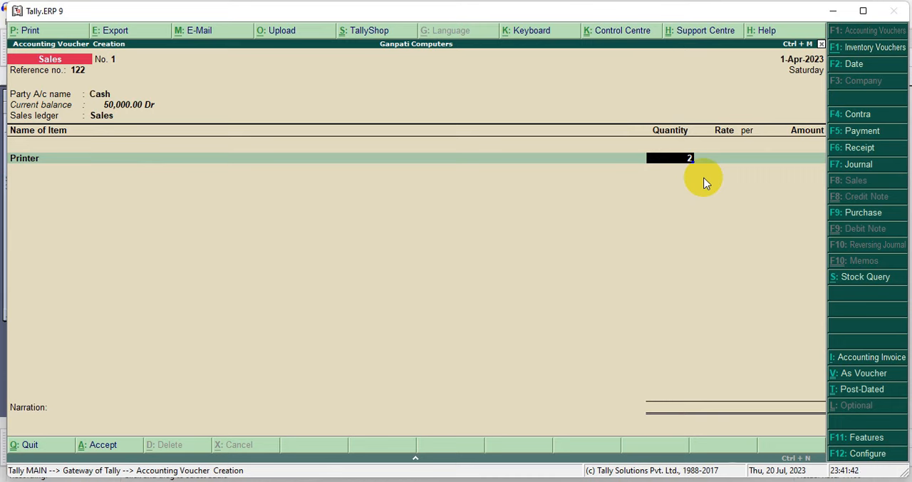
key(Return)
mouse_move(636, 259)
mouse_down()
mouse_move(698, 378)
mouse_move(842, 450)
mouse_up()
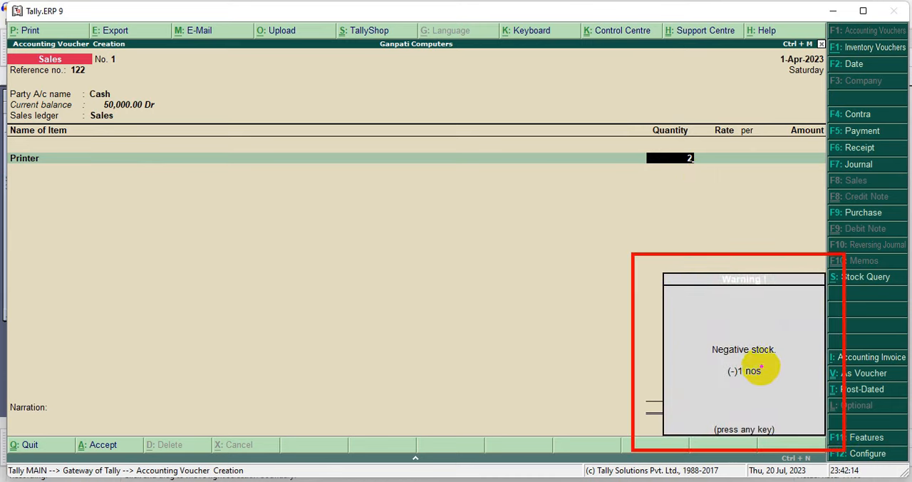
drag(694, 336, 789, 384)
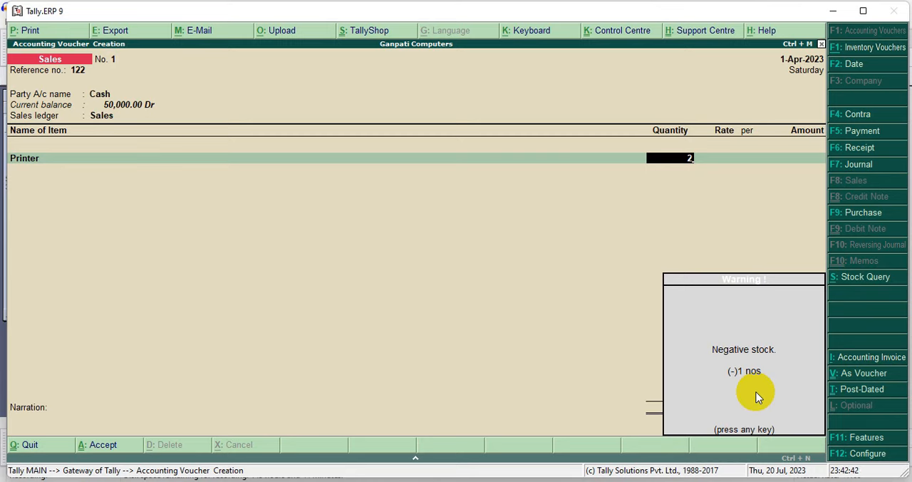
Dismiss the stock warning, set the Printer quantity to 1 and its rate to 12000 per nos, and complete the line
key(Return)
key(BackSpace)
text(1)
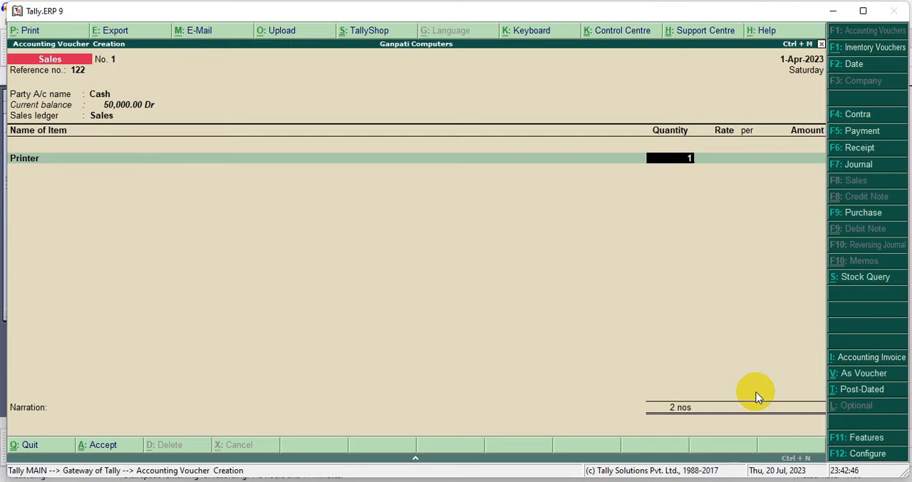
key(Return)
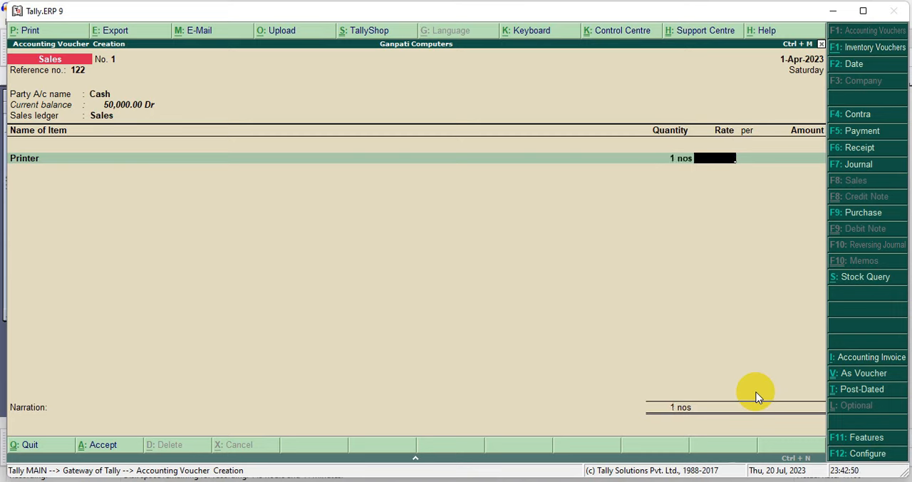
text(12000)
drag(684, 144, 743, 178)
key(Return)
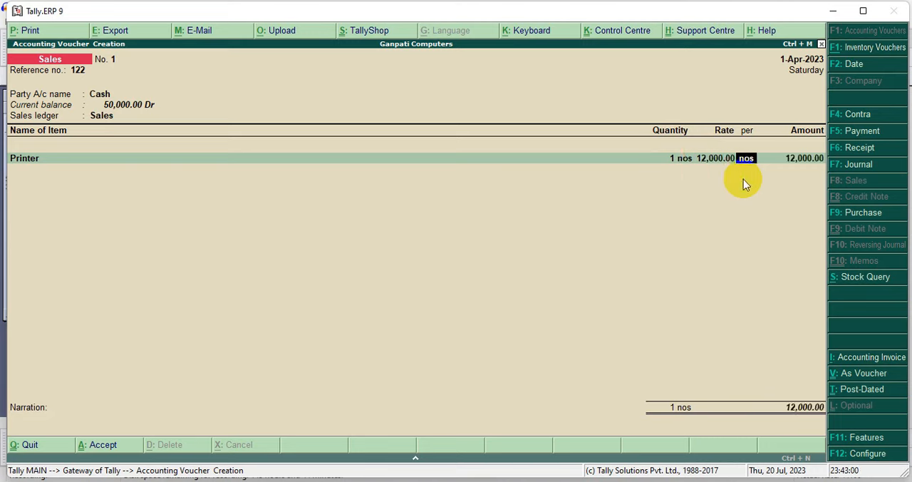
key(Return)
key(Return)
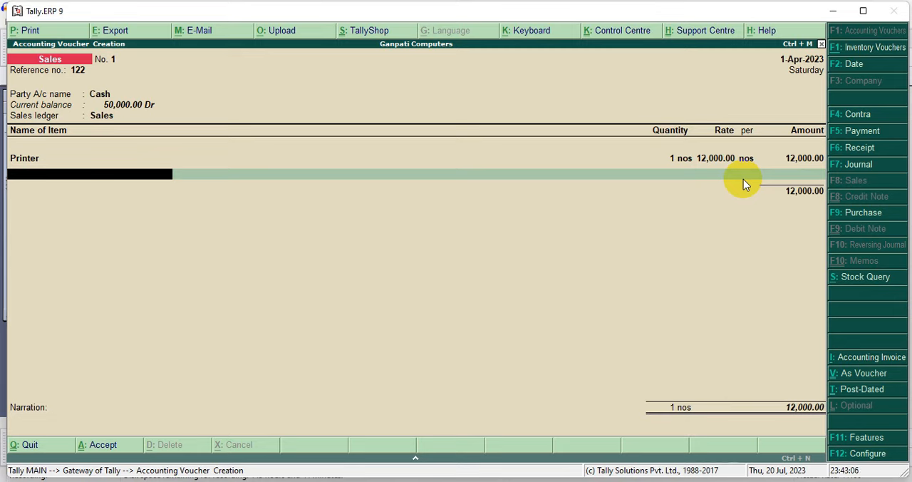
Add Keyboard as the second sales item with a quantity of 100 nos
text(K)
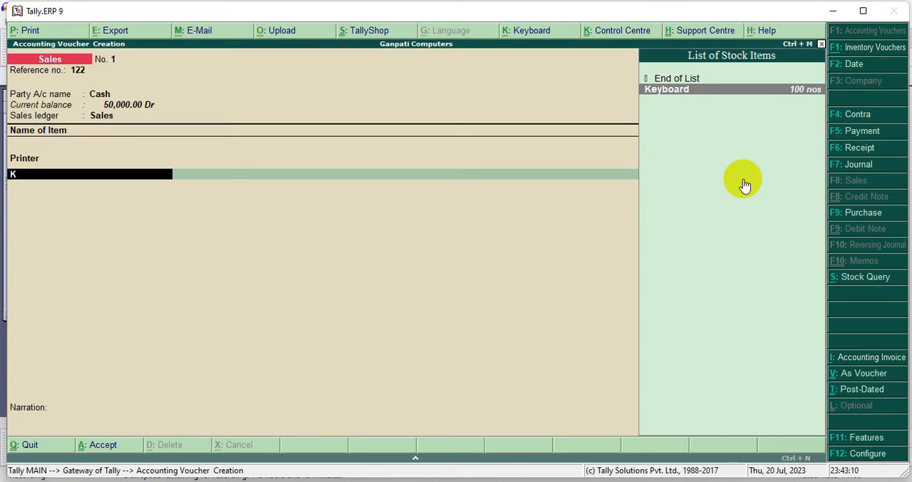
key(Return)
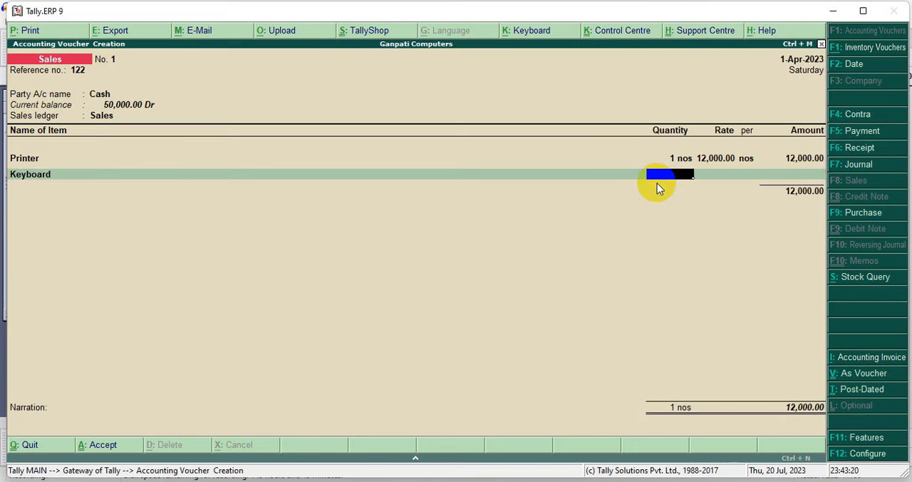
drag(635, 163, 705, 187)
key(Return)
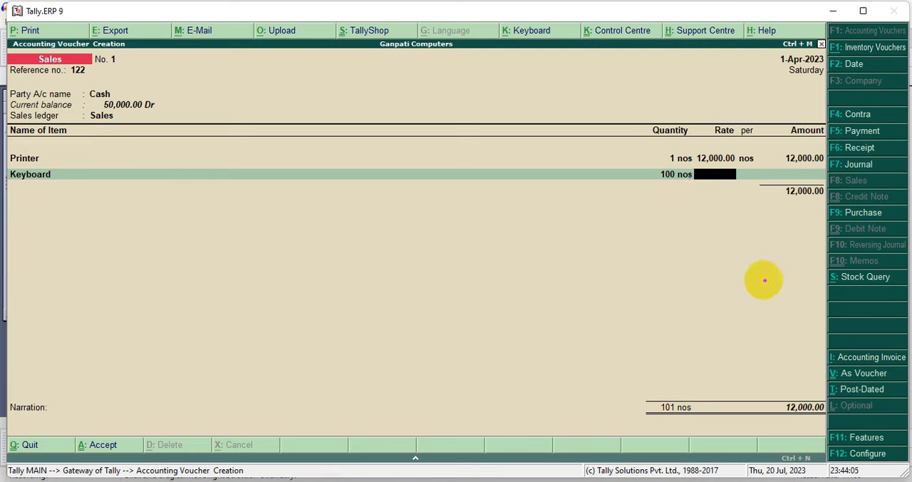
drag(814, 278, 713, 278)
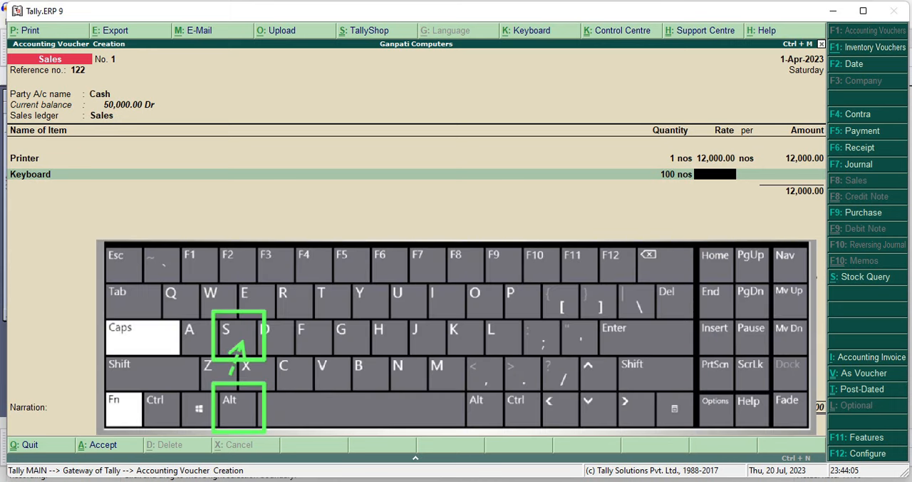
Look up the Keyboard's purchase rate in its stock query and return to the sales voucher
key(alt+s)
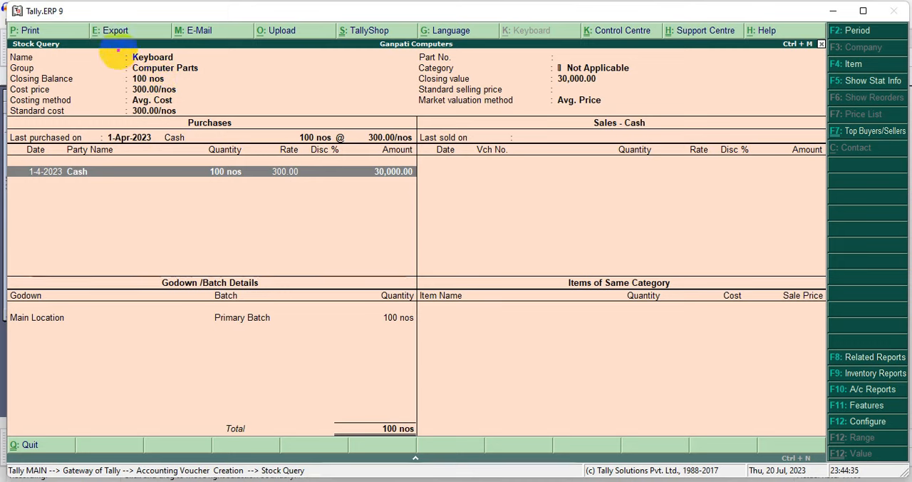
drag(117, 52, 191, 67)
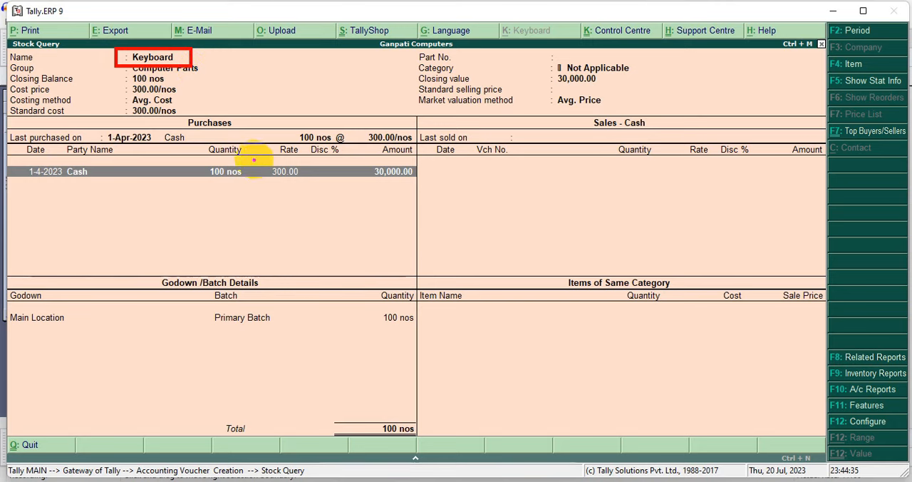
drag(255, 157, 312, 190)
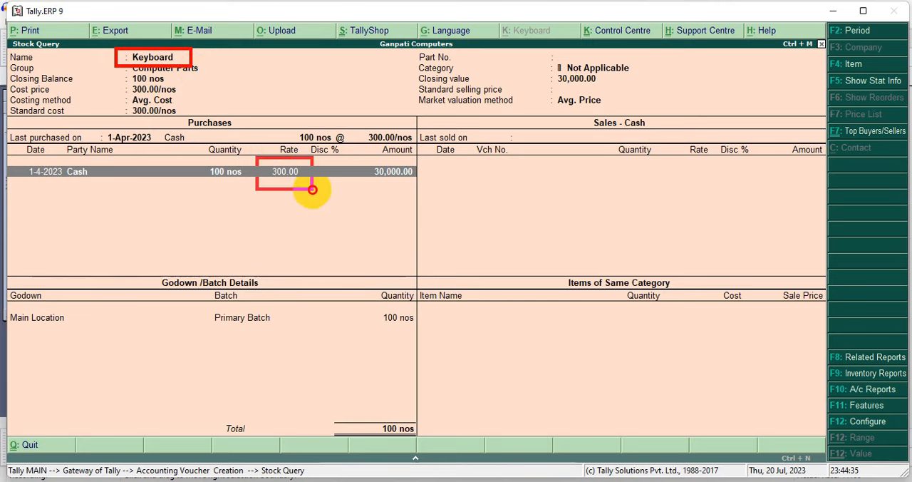
key(Escape)
key(ctrl+2)
mouse_move(264, 161)
mouse_down()
mouse_move(305, 189)
mouse_move(313, 184)
mouse_up()
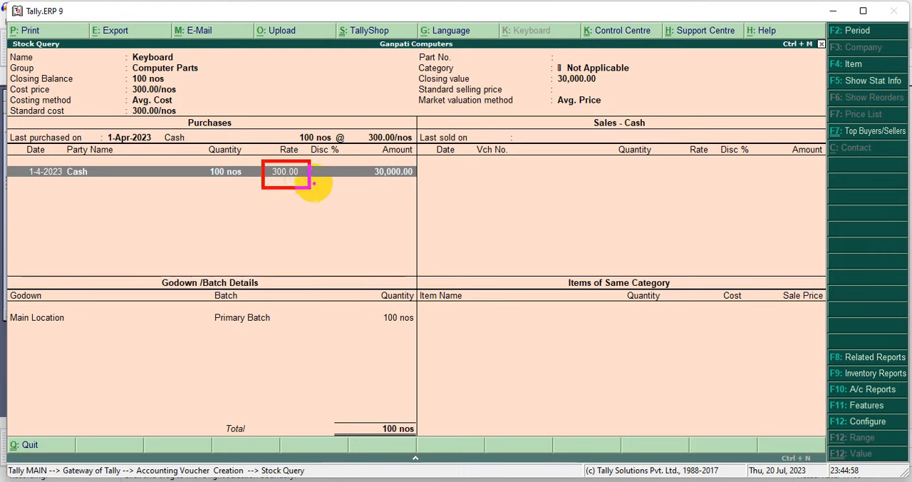
key(Escape)
key(Escape)
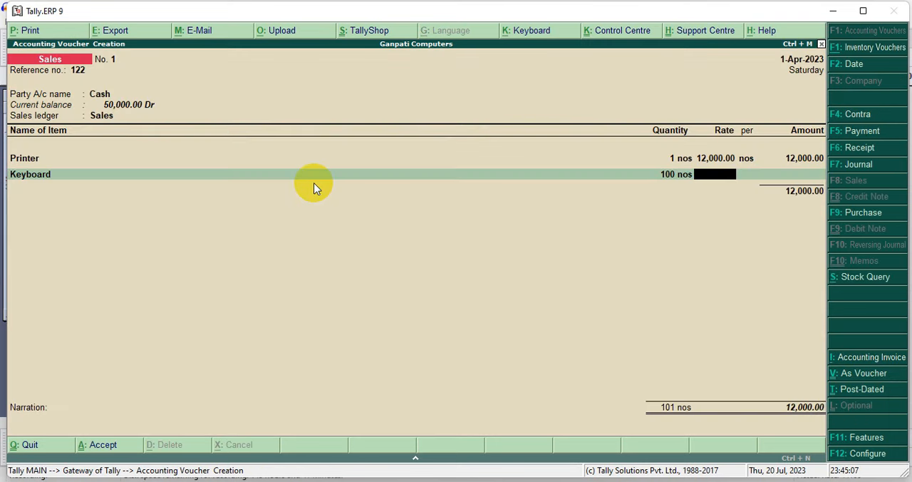
Set the Keyboard's selling rate to 400 per nos and complete the line
text(400)
key(Return)
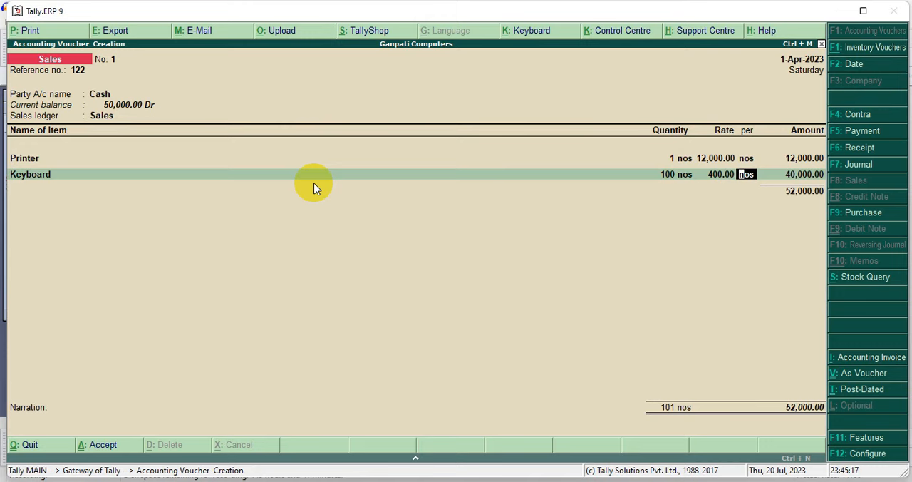
key(Return)
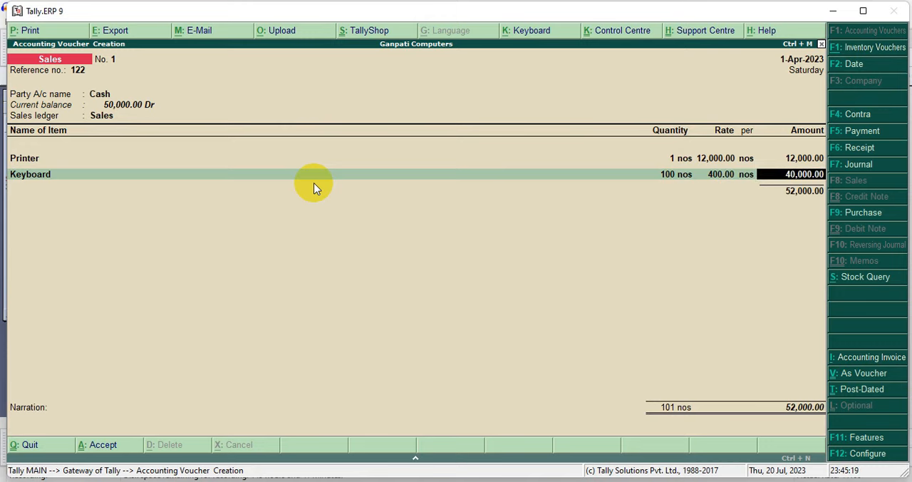
key(Return)
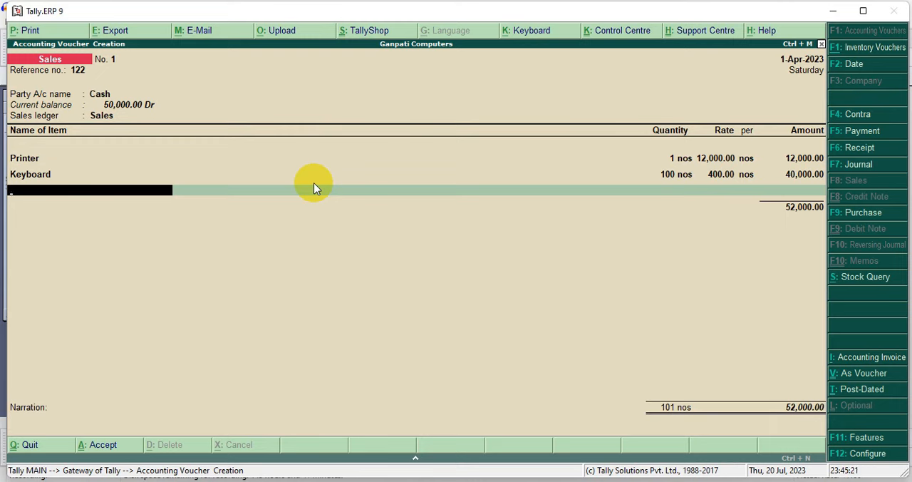
Add Mouse as the third sales item with a quantity of 100 at a rate of 200 per nos
text(M)
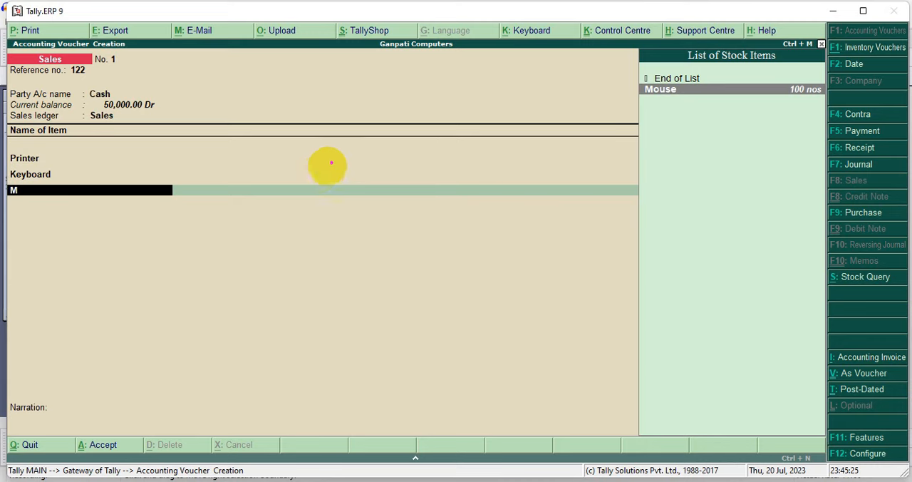
drag(643, 91, 407, 252)
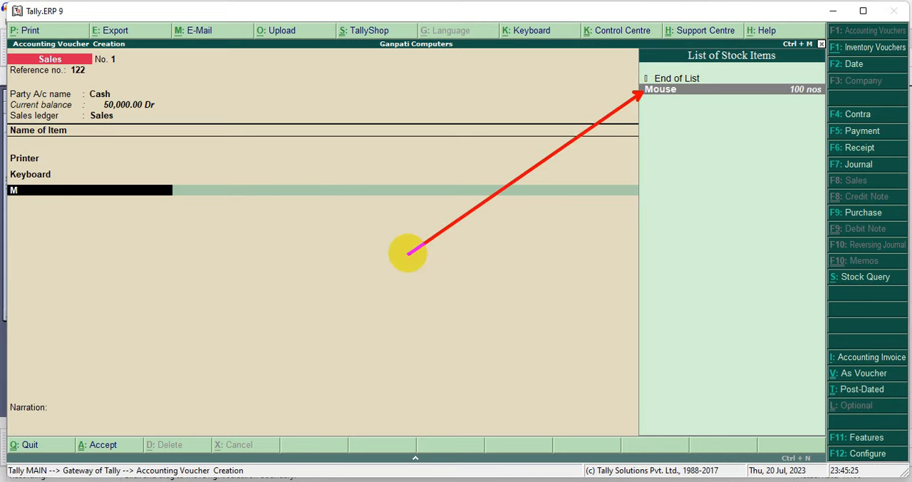
key(Return)
text(100)
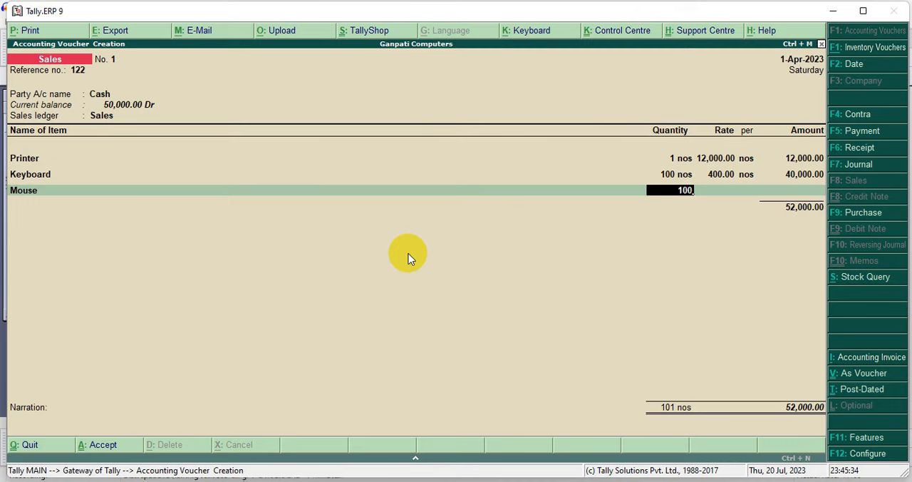
key(Return)
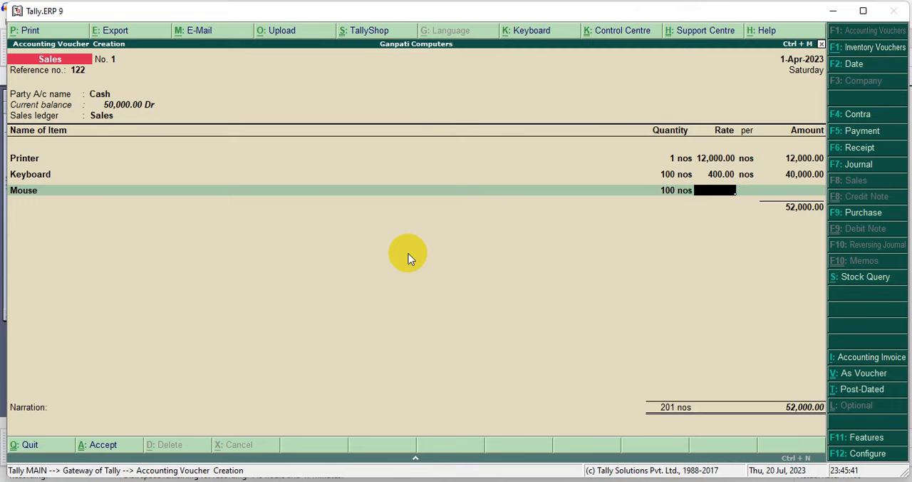
text(200)
key(Return)
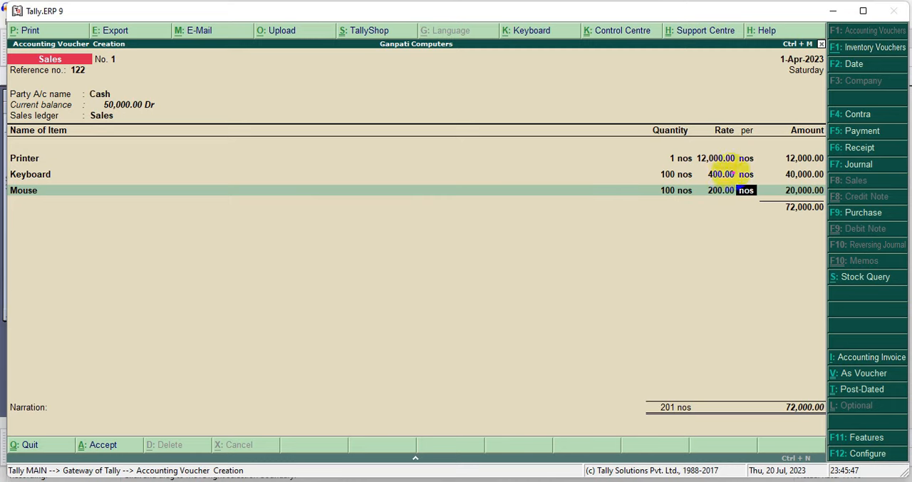
drag(765, 148, 825, 231)
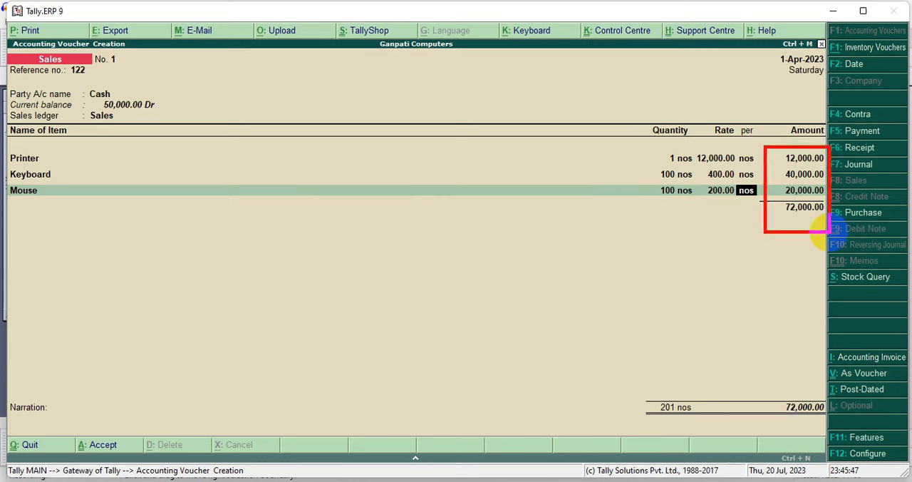
key(Return)
key(Return)
key(Return)
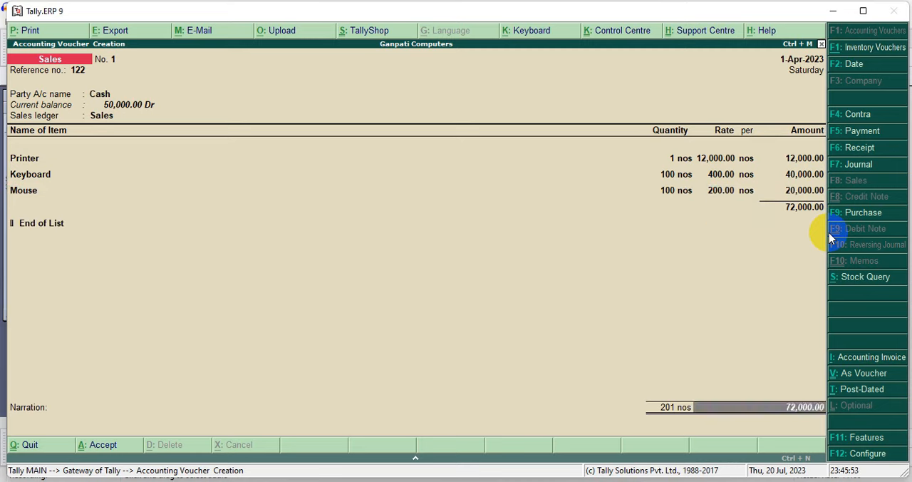
End the item list, leave the narration blank and accept the sales voucher
key(Return)
key(Return)
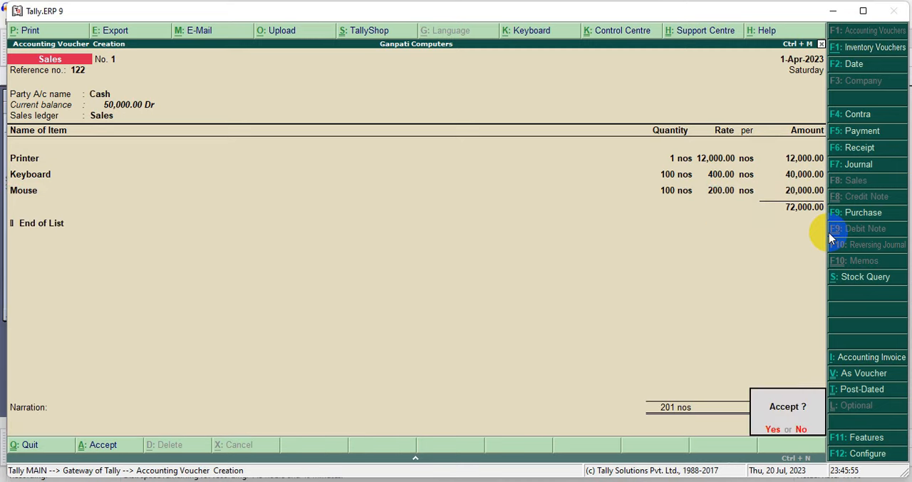
key(Return)
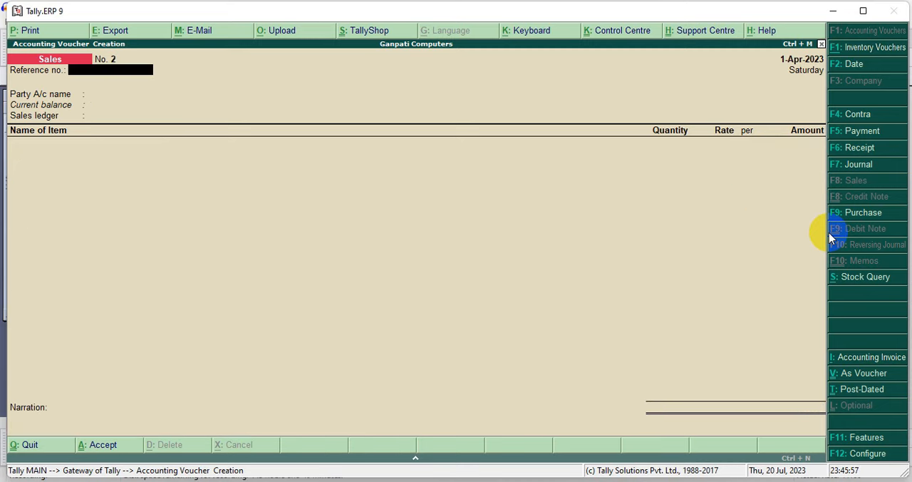
Reopen the recorded sales voucher with reference 122 and open its invoice in print preview
key(Page_Up)
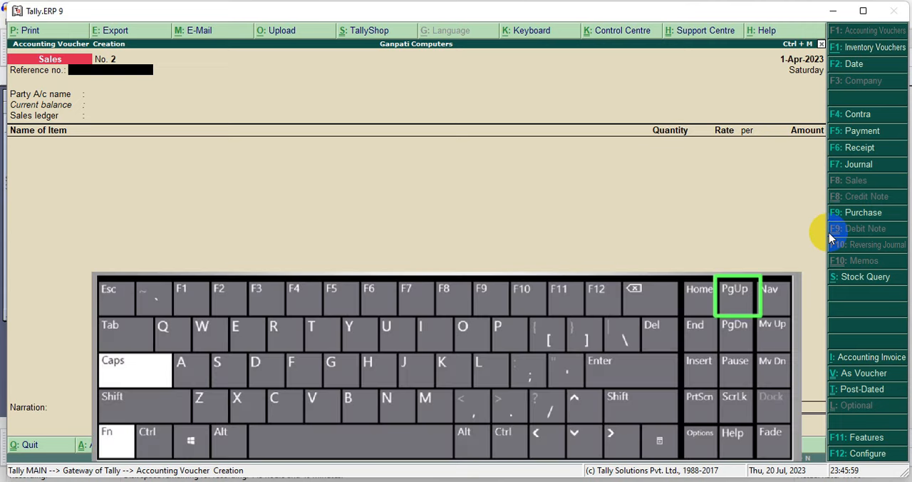
key(Page_Up)
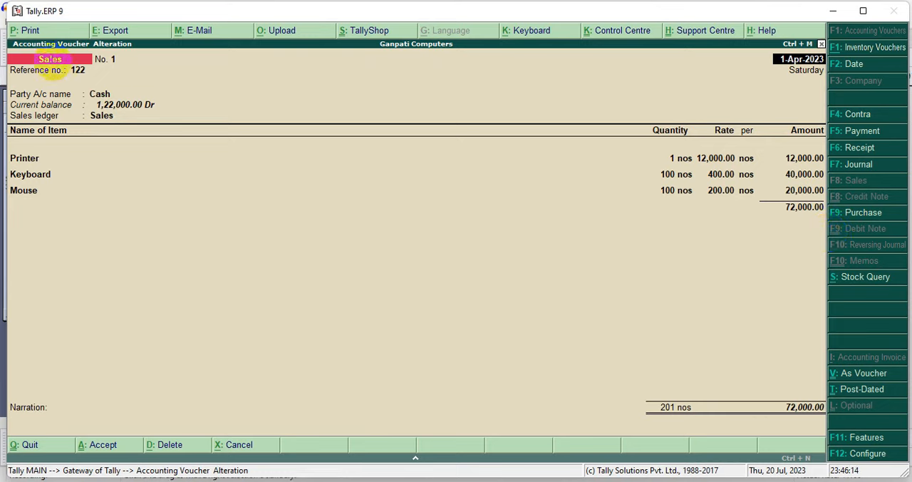
drag(40, 35, 121, 170)
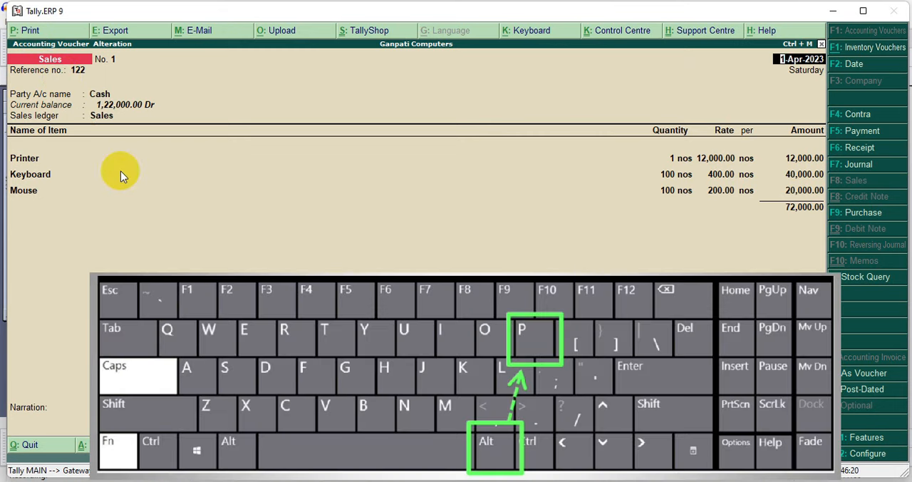
key(alt+p)
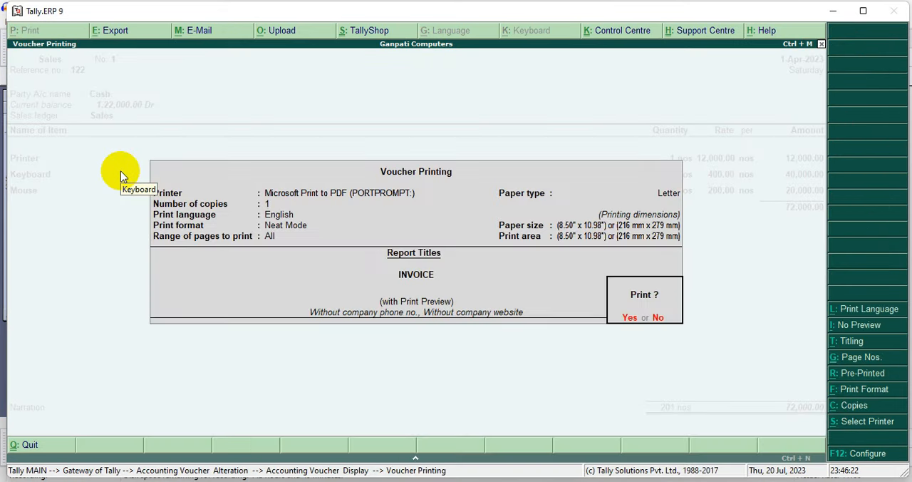
key(Return)
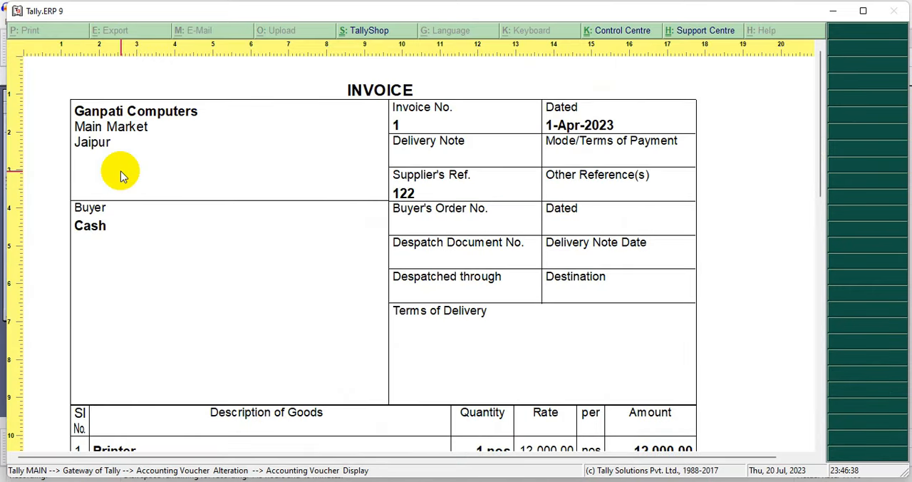
Review the invoice preview's item lines, total and amount in words, and close the preview
scroll(121, 176, down, 5)
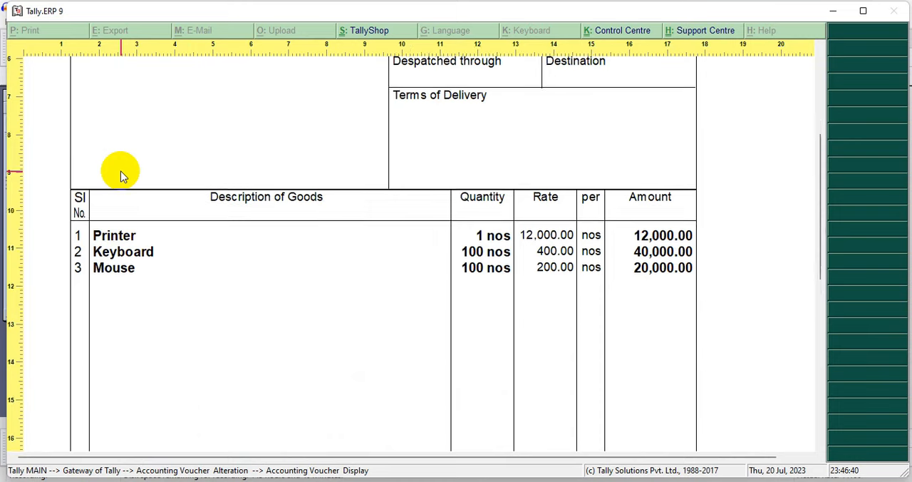
scroll(121, 176, down, 3)
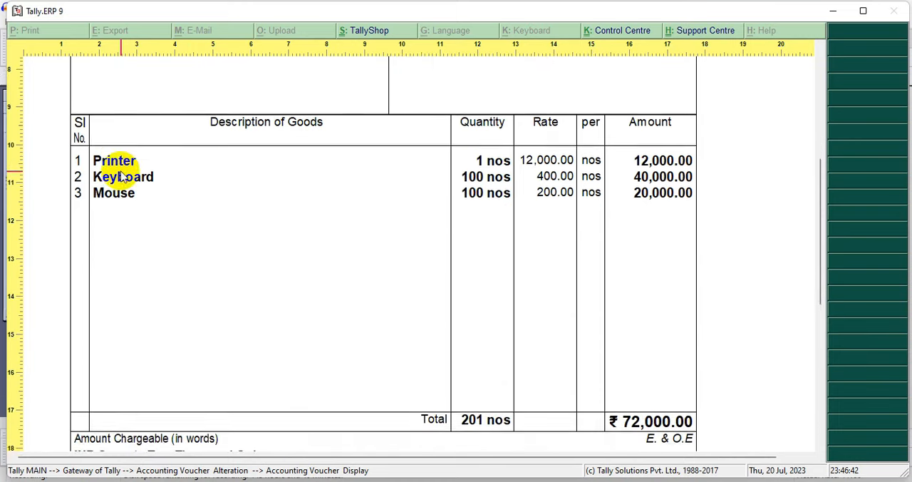
scroll(121, 176, down, 8)
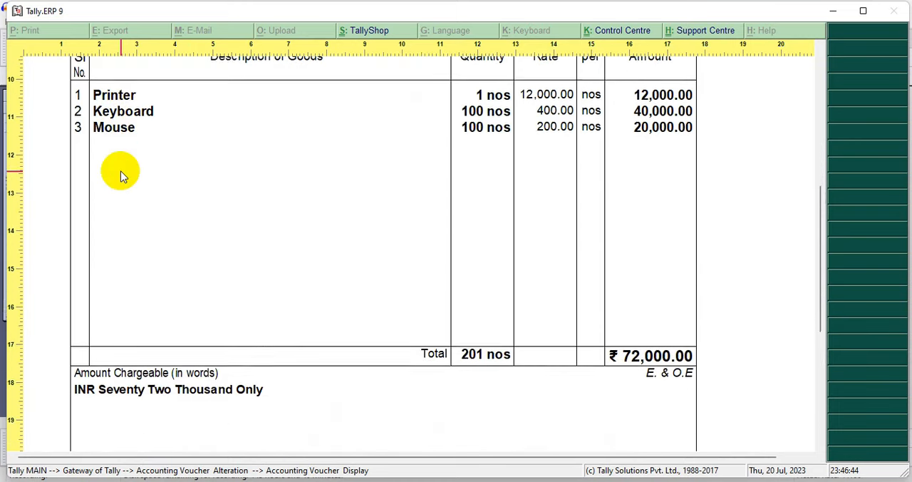
scroll(121, 176, down, 1)
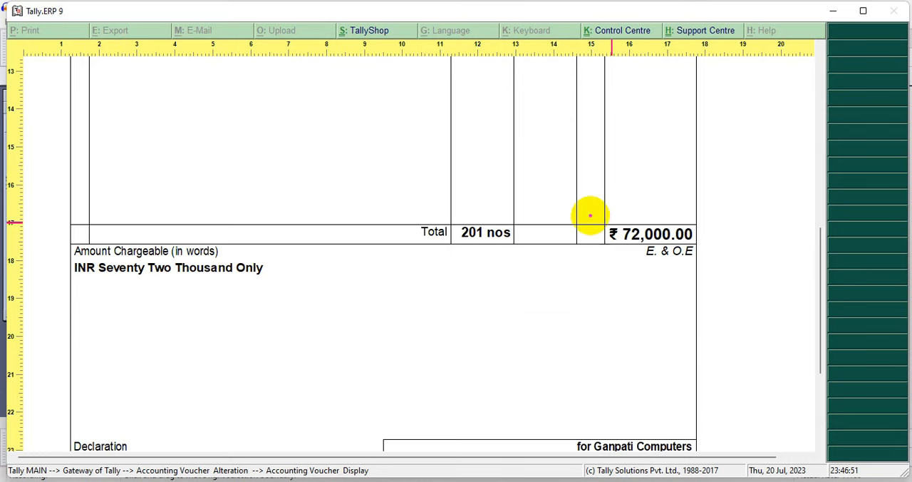
drag(580, 205, 712, 251)
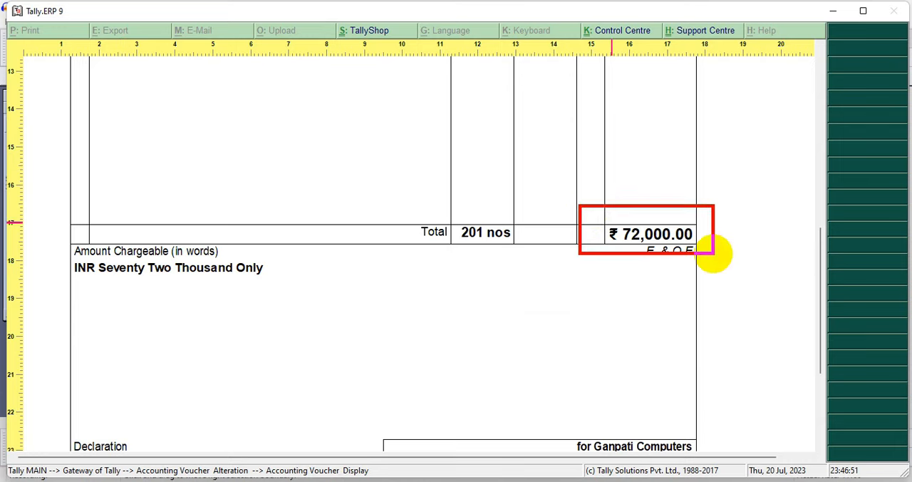
key(Escape)
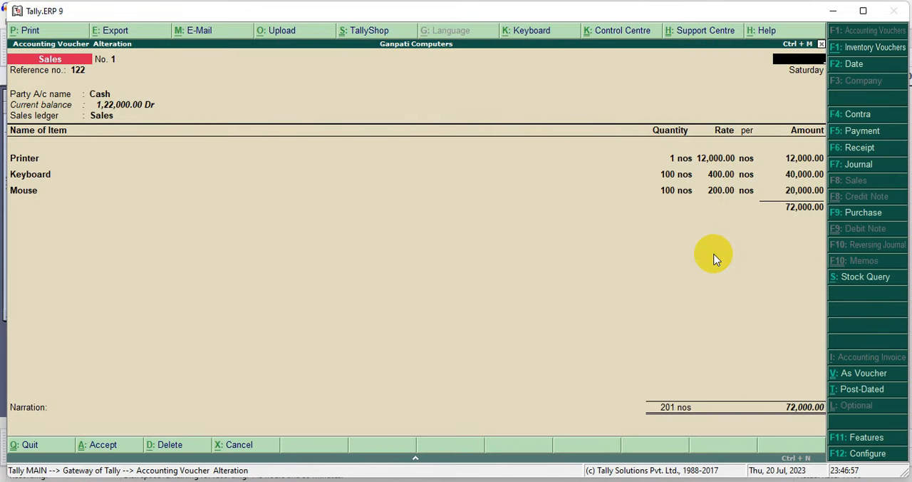
Quit the sales voucher to the Gateway of Tally and open the Profit & Loss A/c to check the nett profit
key(Escape)
key(Return)
drag(560, 270, 663, 288)
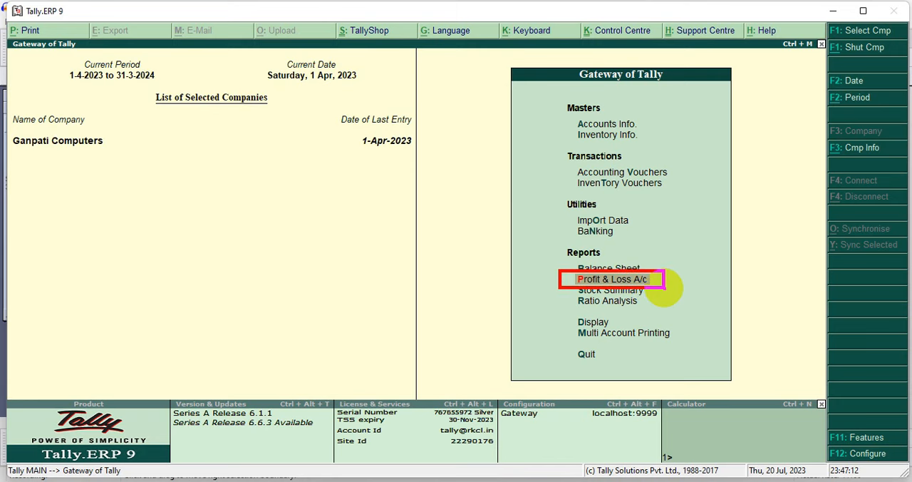
key(p)
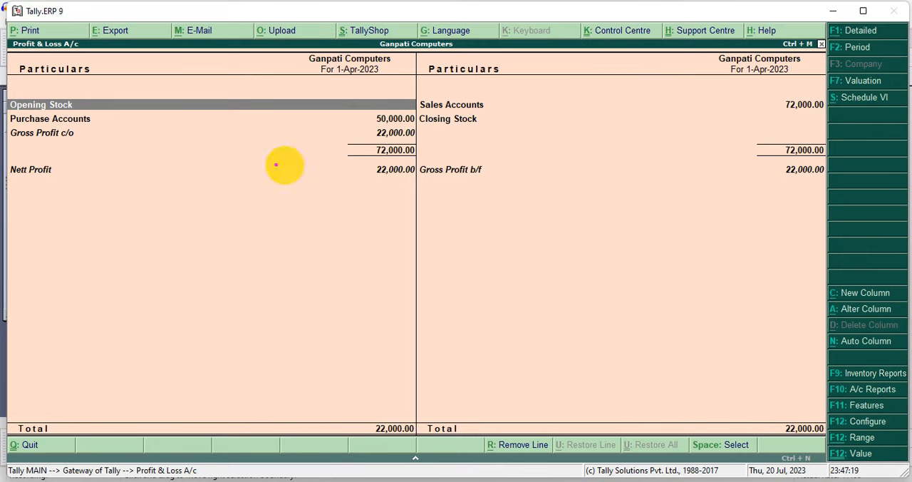
mouse_move(6, 157)
mouse_down()
mouse_move(250, 200)
mouse_move(417, 200)
mouse_up()
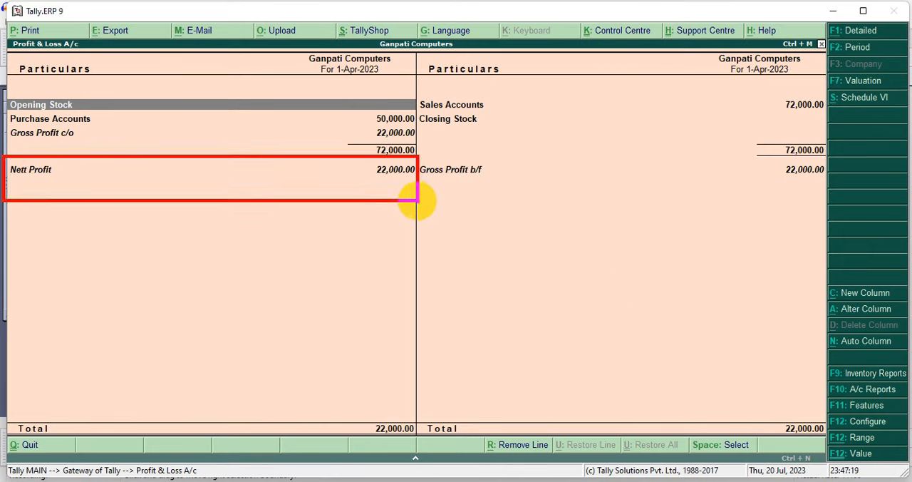